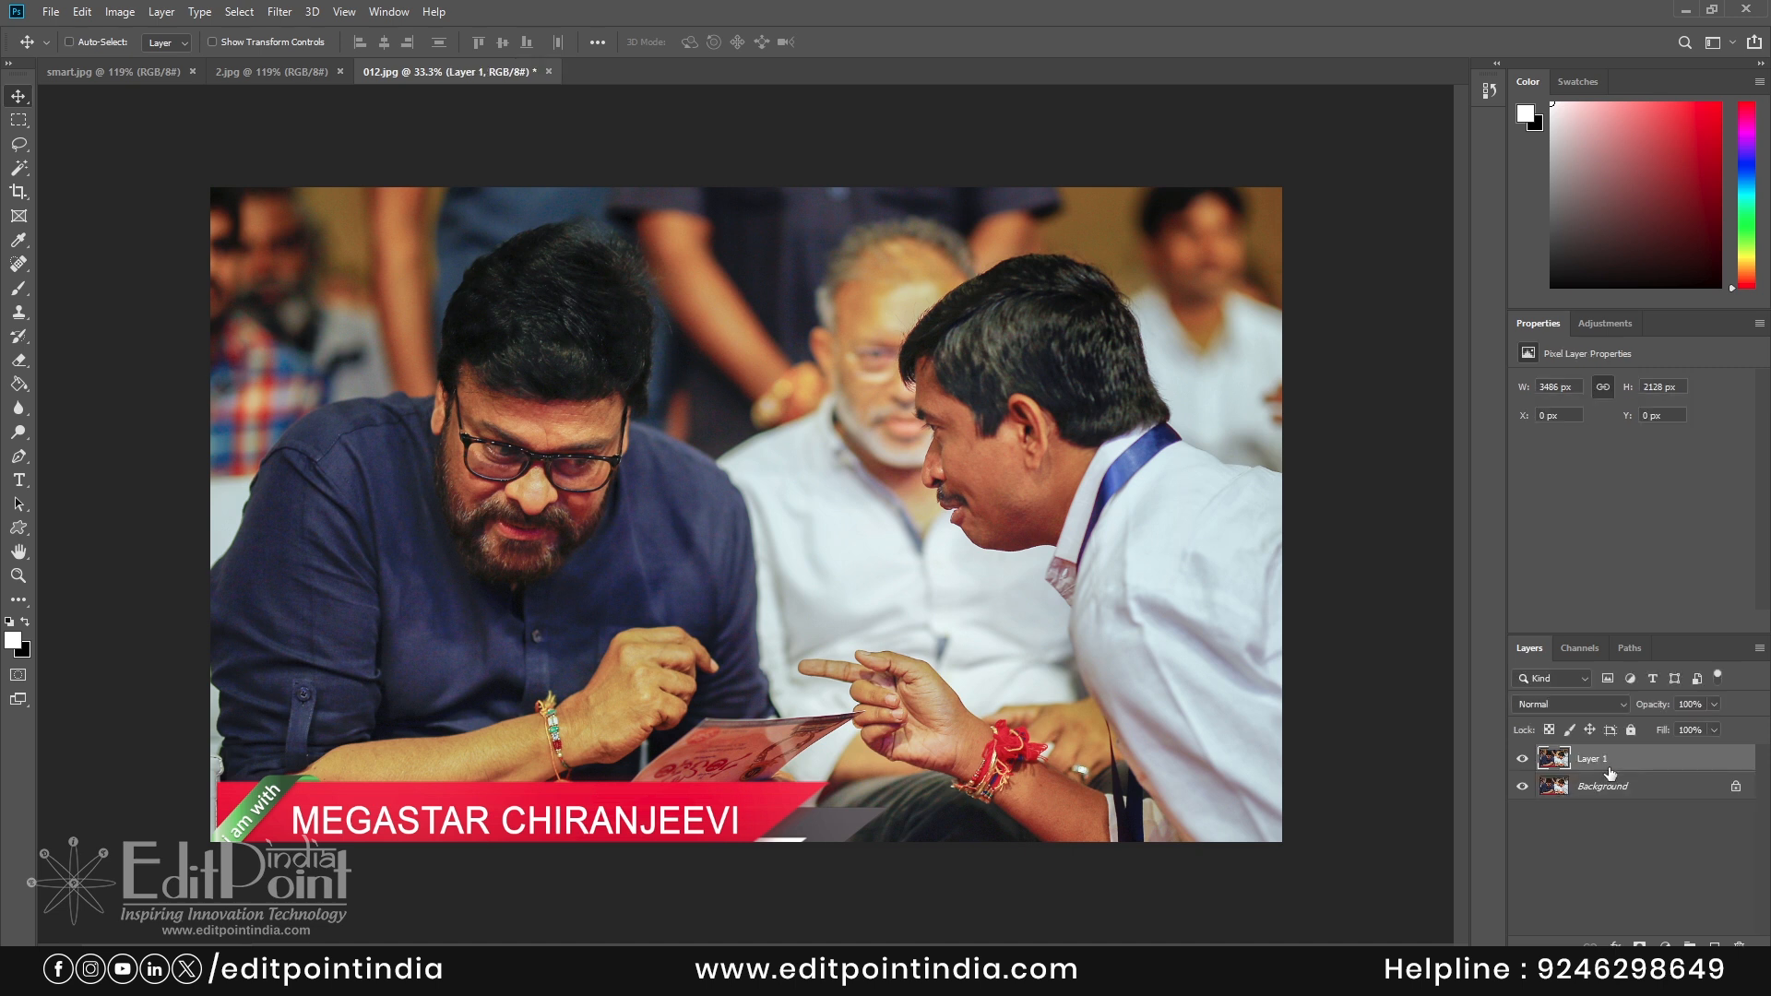
# - Add a white-filled layer beneath Layer 1 and toggle Layer 1's visibility to check it
pyautogui.click(1715, 945)
pyautogui.moveTo(1616, 759); pyautogui.dragTo(1615, 799)
pyautogui.hotkey('alt', 'Delete')
pyautogui.click(1522, 762)
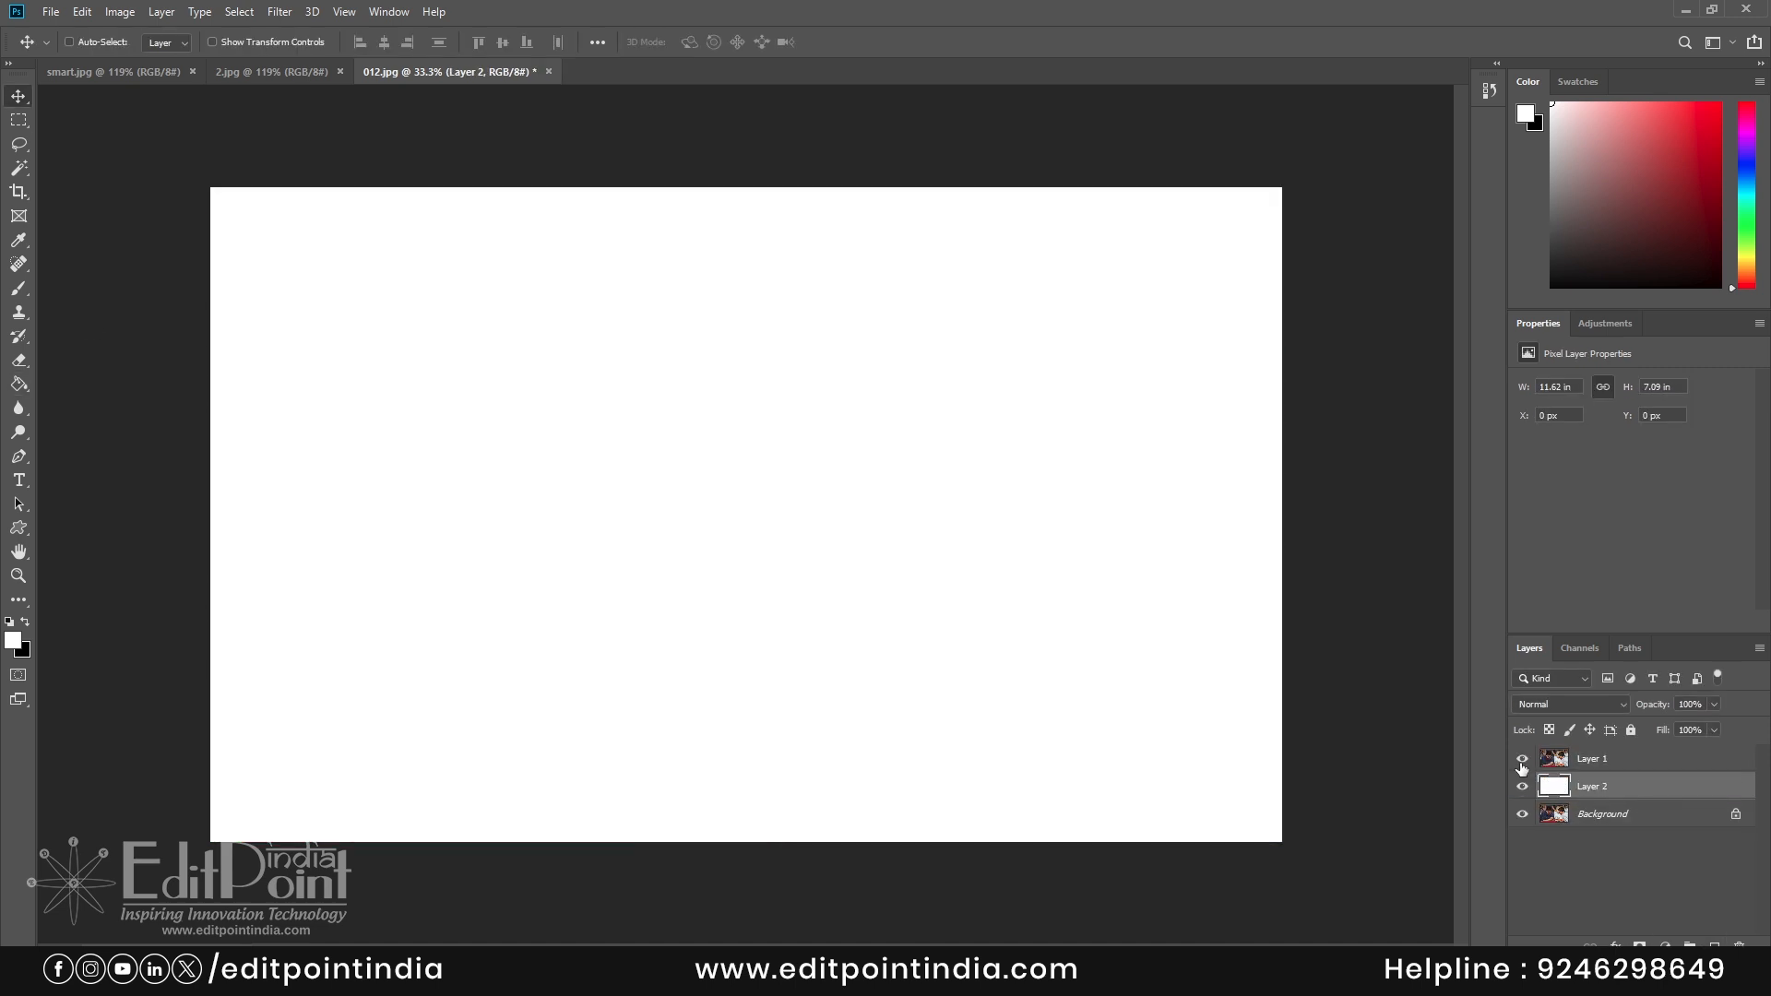
pyautogui.click(1522, 762)
# - Duplicate Layer 1 and rescale the copy with Free Transform
pyautogui.click(1594, 761)
pyautogui.hotkey('ctrl', 'j')
pyautogui.hotkey('ctrl', 't')
pyautogui.moveTo(1282, 187); pyautogui.dragTo(1369, 322)
pyautogui.press('Return')
pyautogui.hotkey('ctrl', 't')
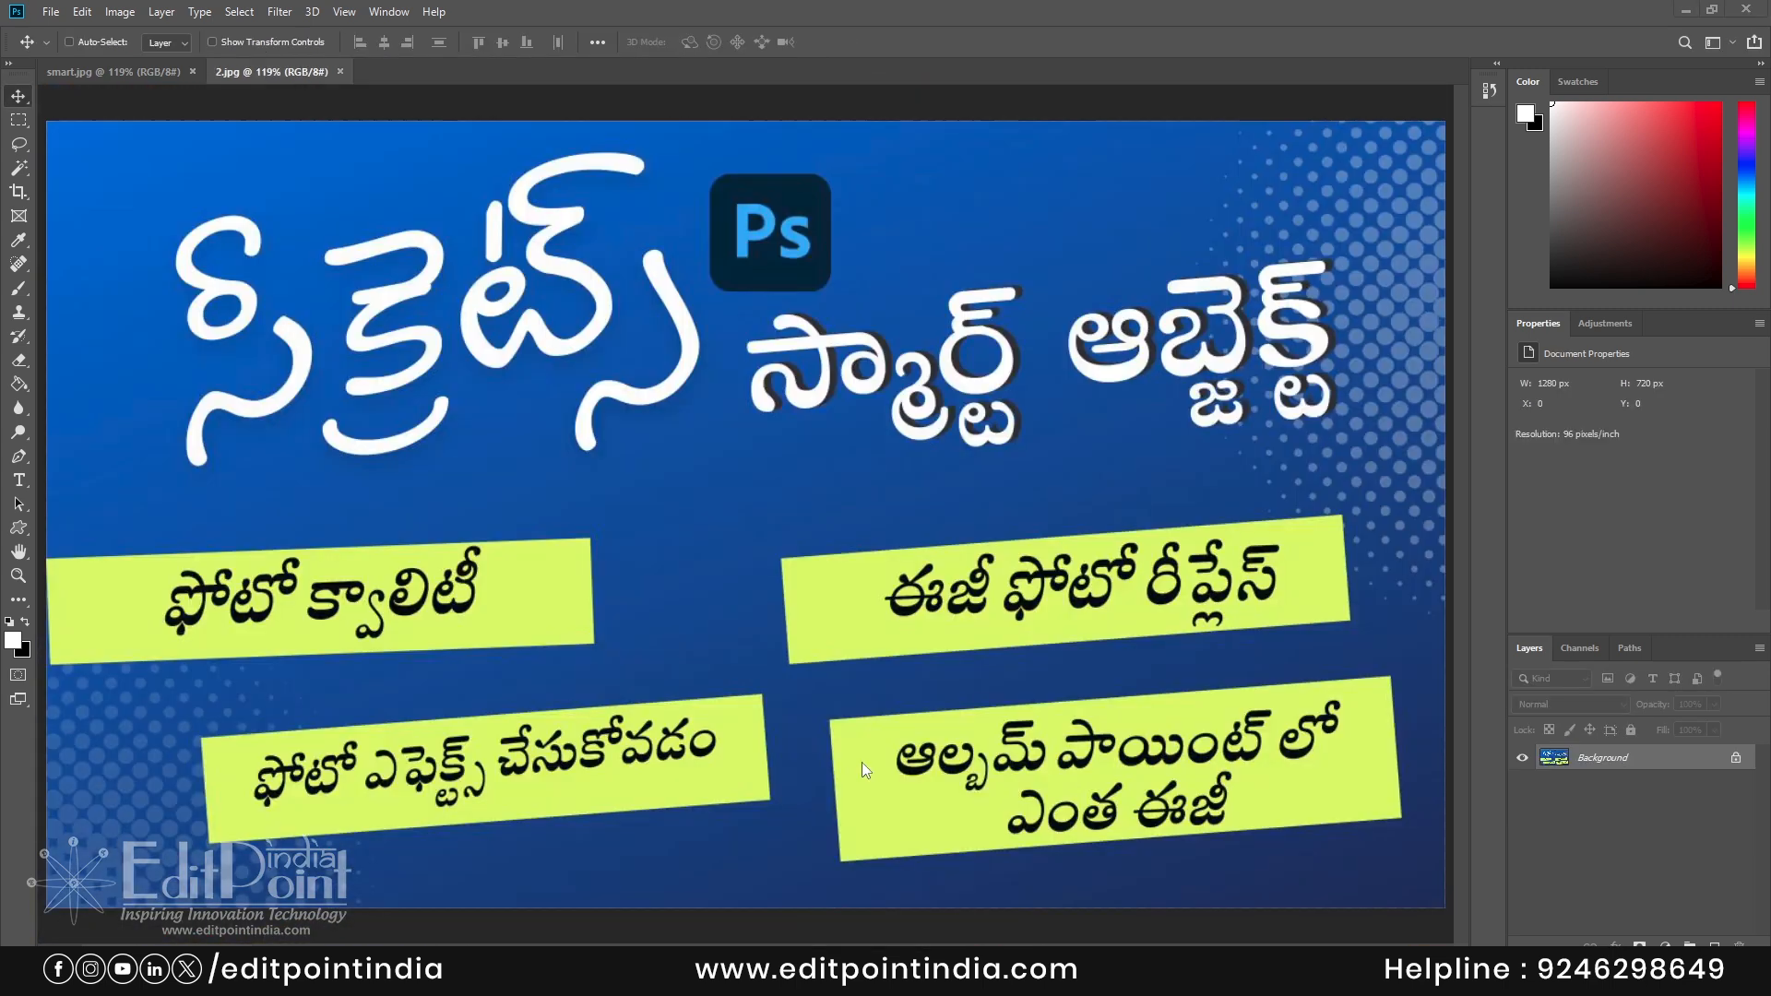
# - Switch to AlbumPoint, apply the 007-PhotoFX special effect using the photo PhotoMAMA-Kids (13), and close the generated document
pyautogui.click(857, 978)
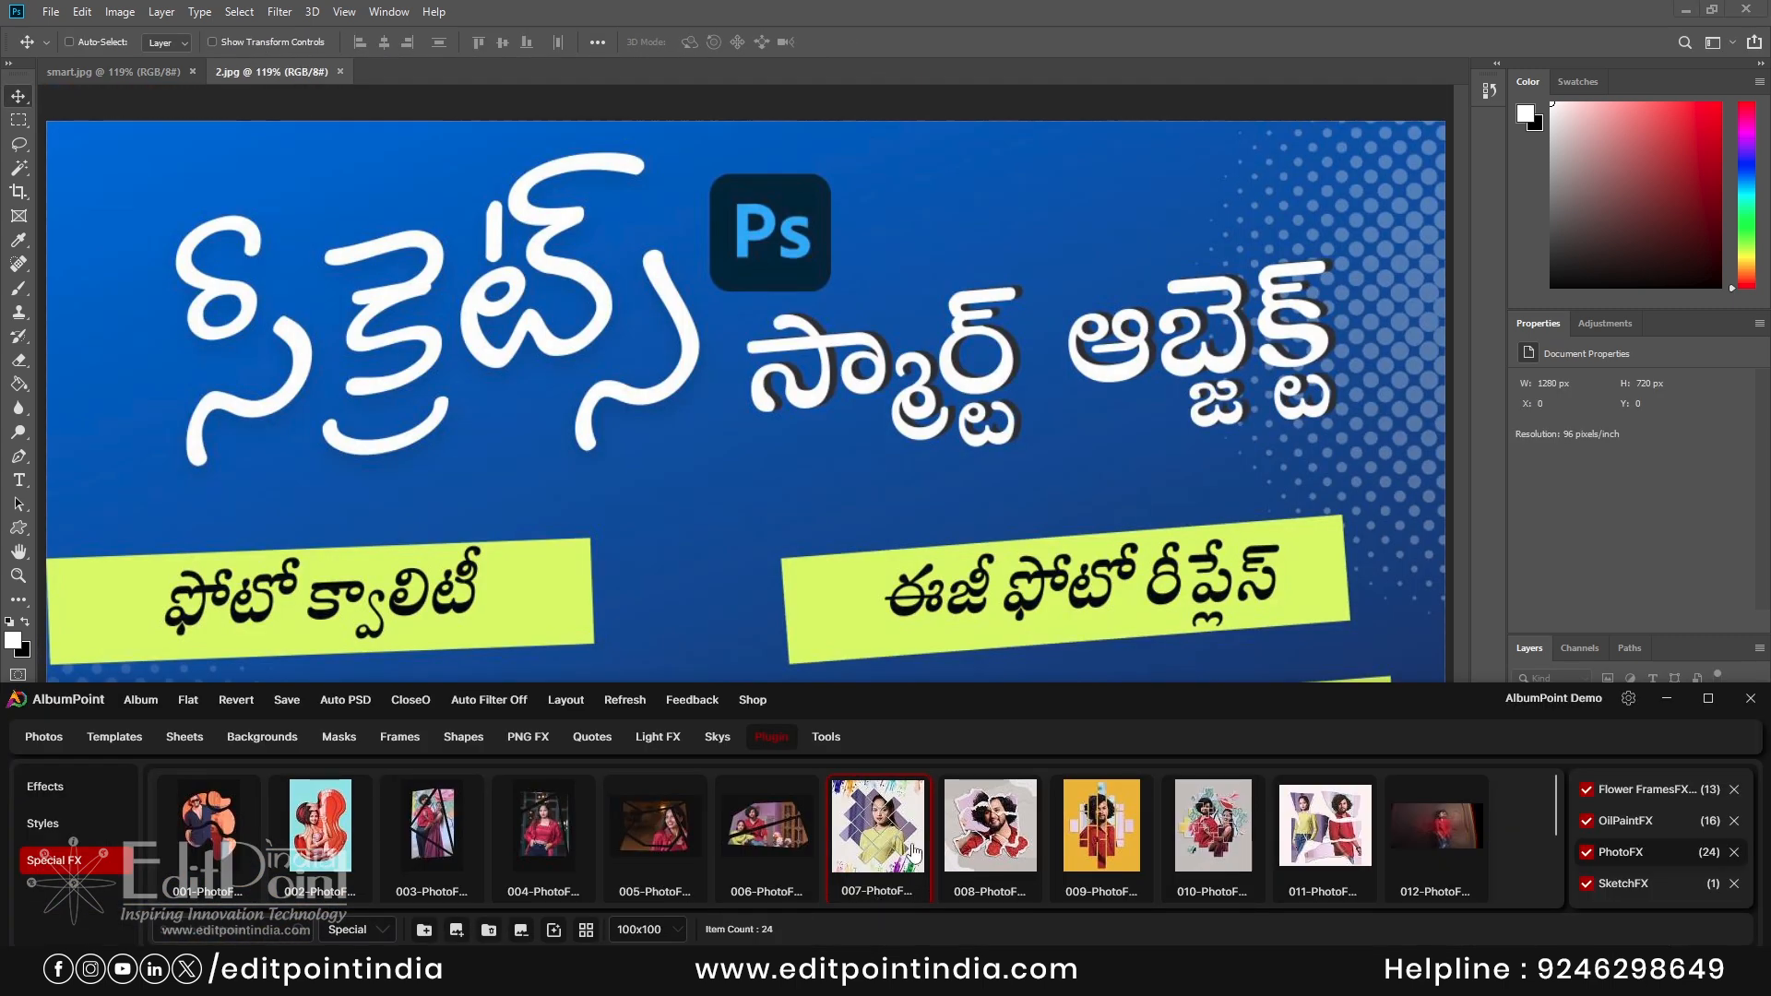
pyautogui.doubleClick(871, 843)
pyautogui.moveTo(1119, 217); pyautogui.dragTo(1008, 218)
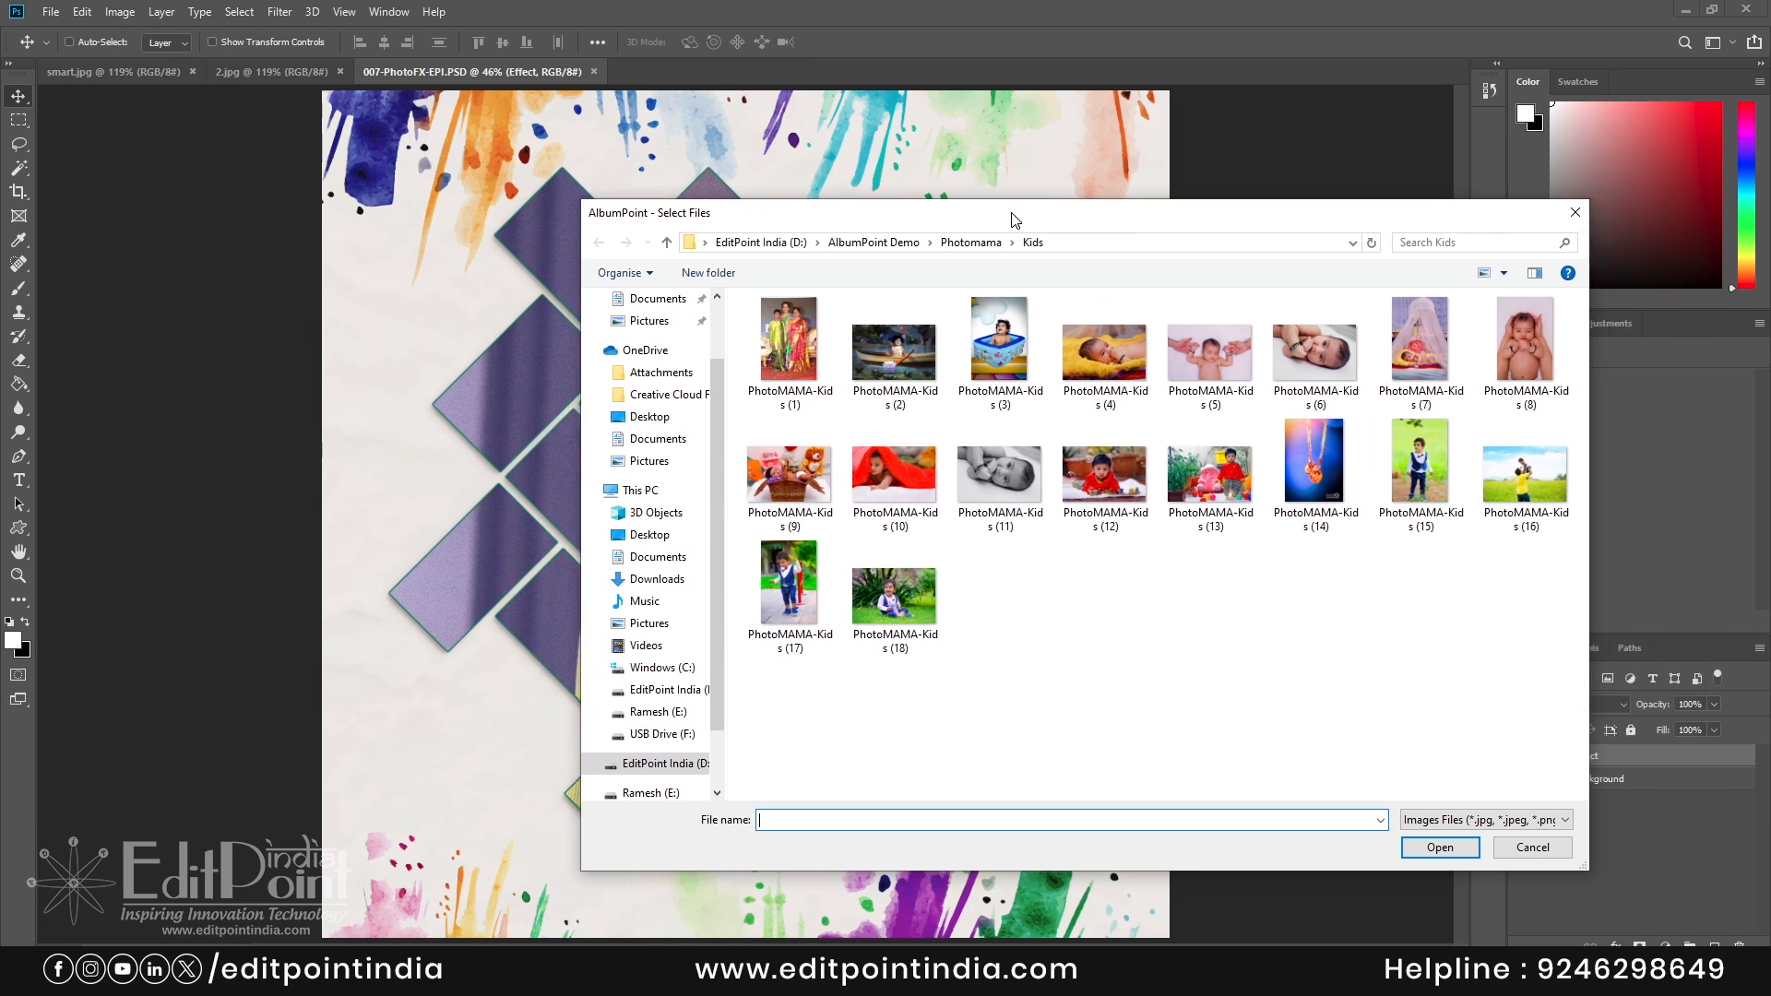
pyautogui.doubleClick(1209, 472)
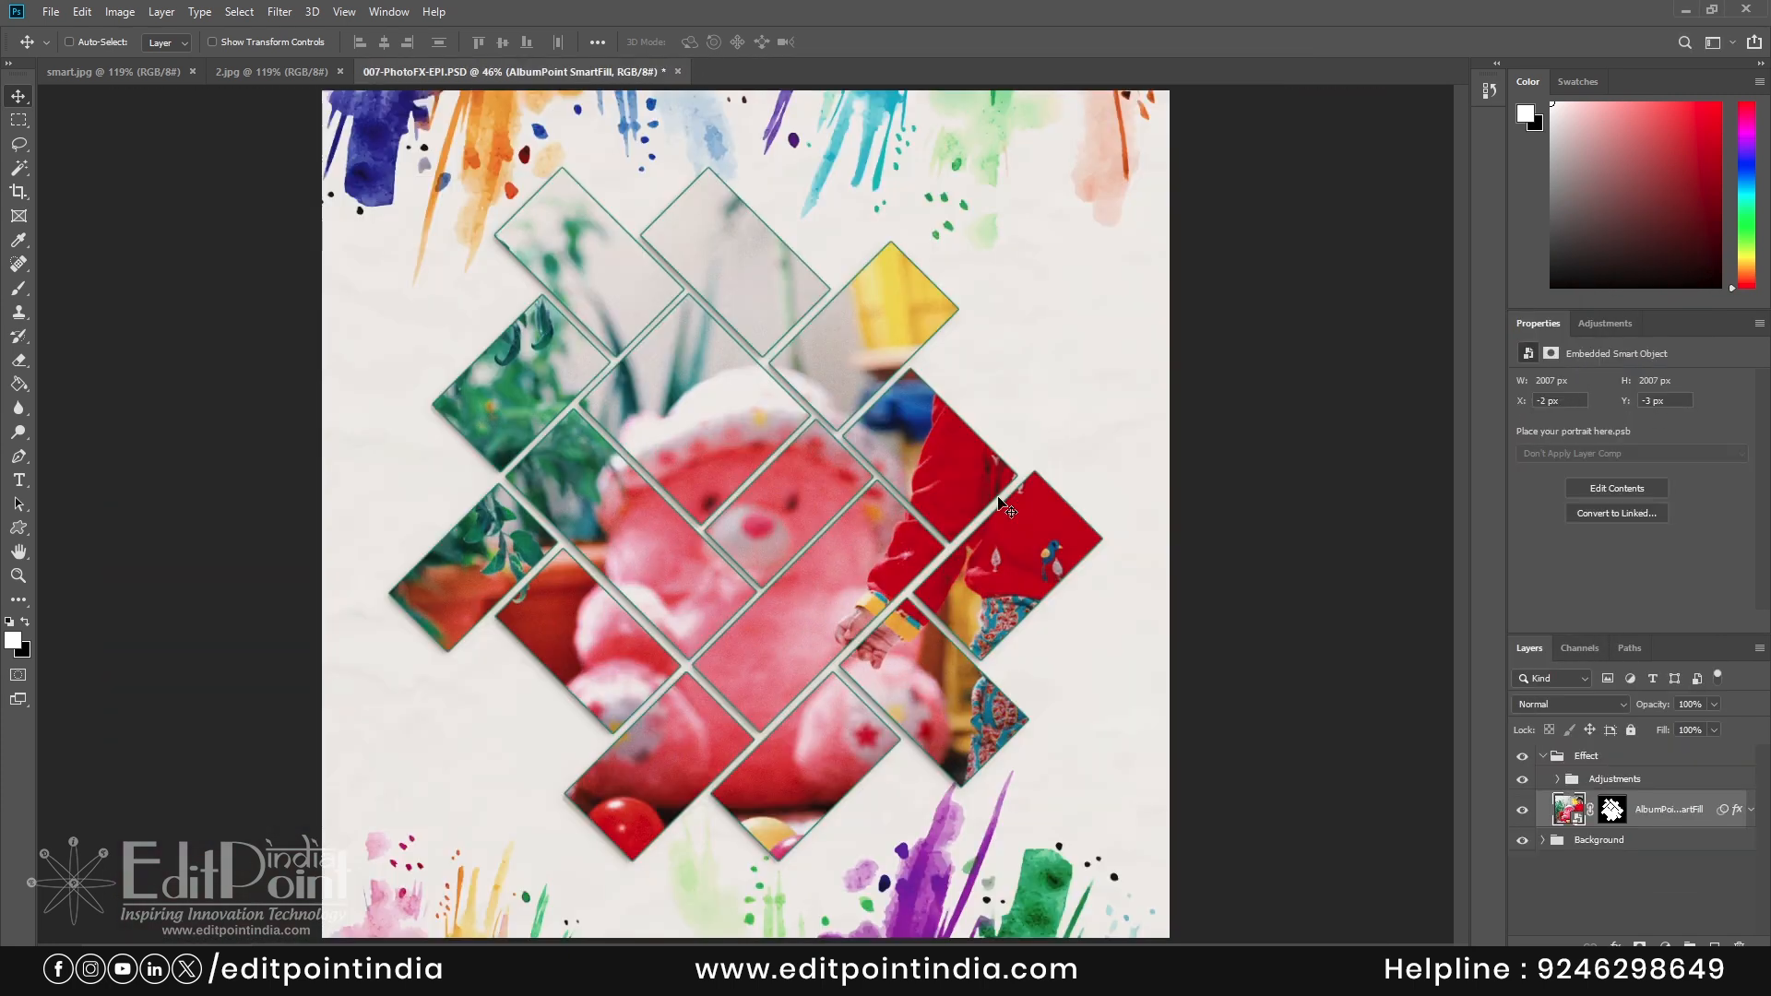
pyautogui.click(677, 72)
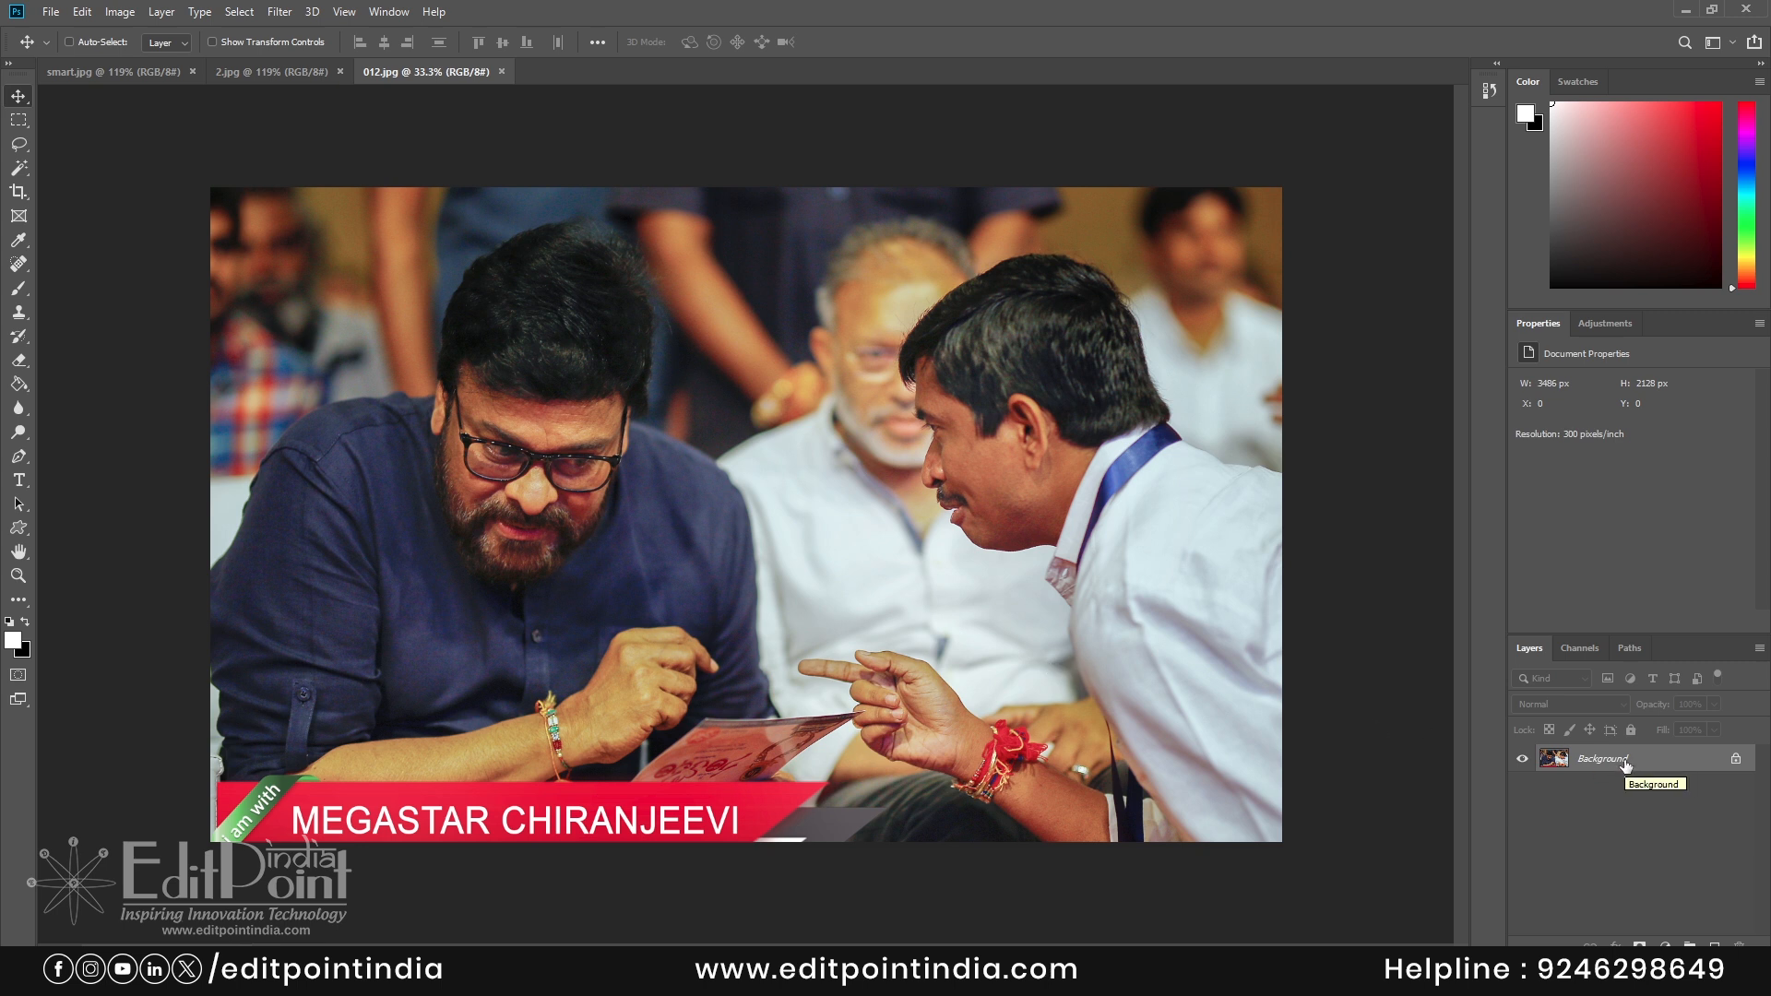
# - Duplicate the Background of 012.jpg and place a white-filled layer between the original and the copy
pyautogui.hotkey('ctrl', 'j')
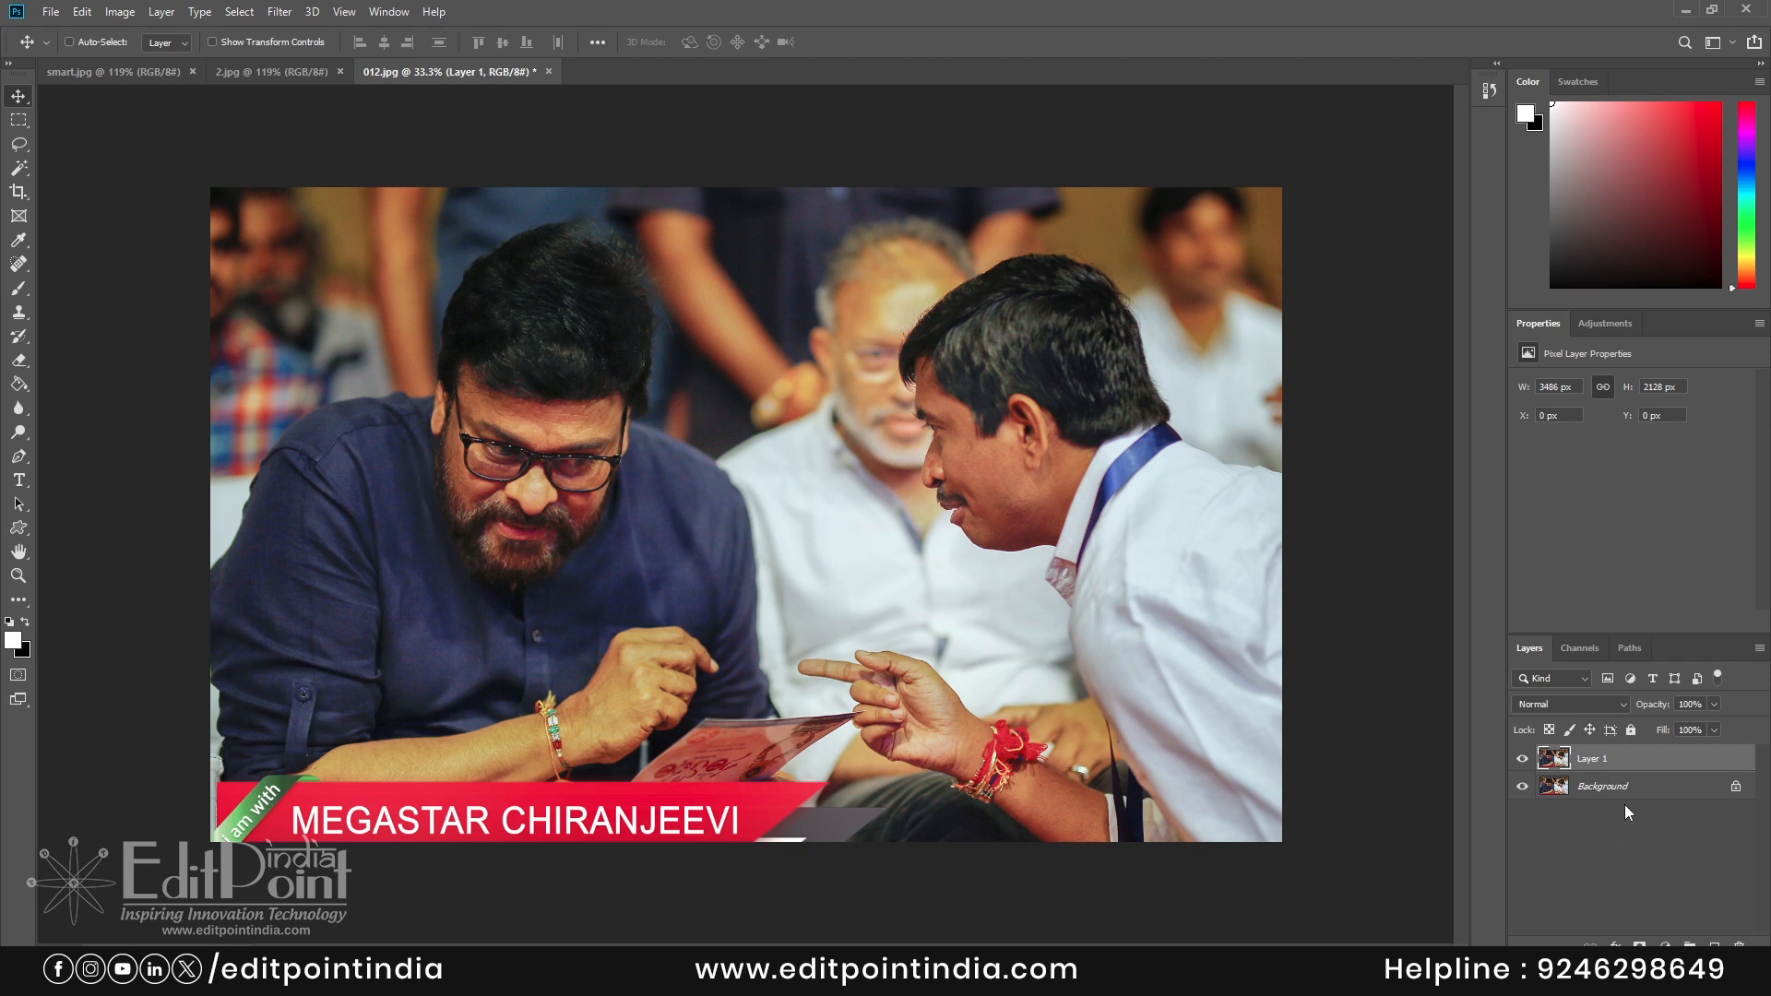
pyautogui.click(1713, 948)
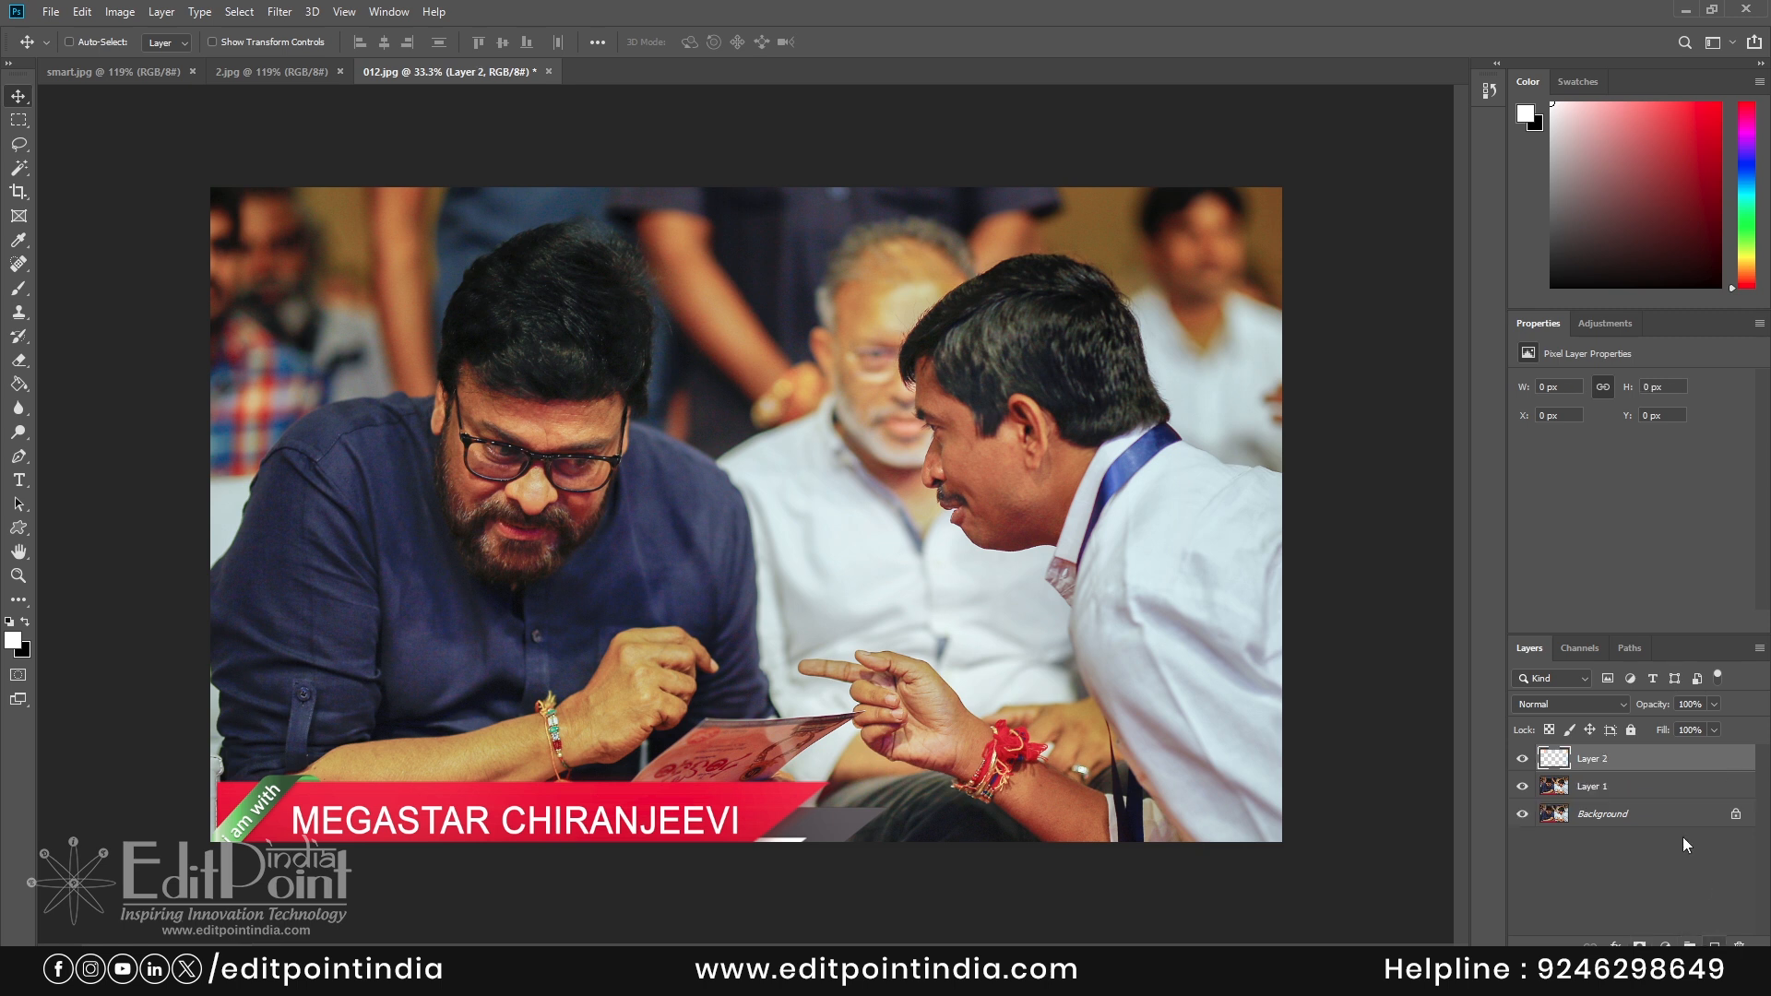
pyautogui.moveTo(1618, 759); pyautogui.dragTo(1619, 803)
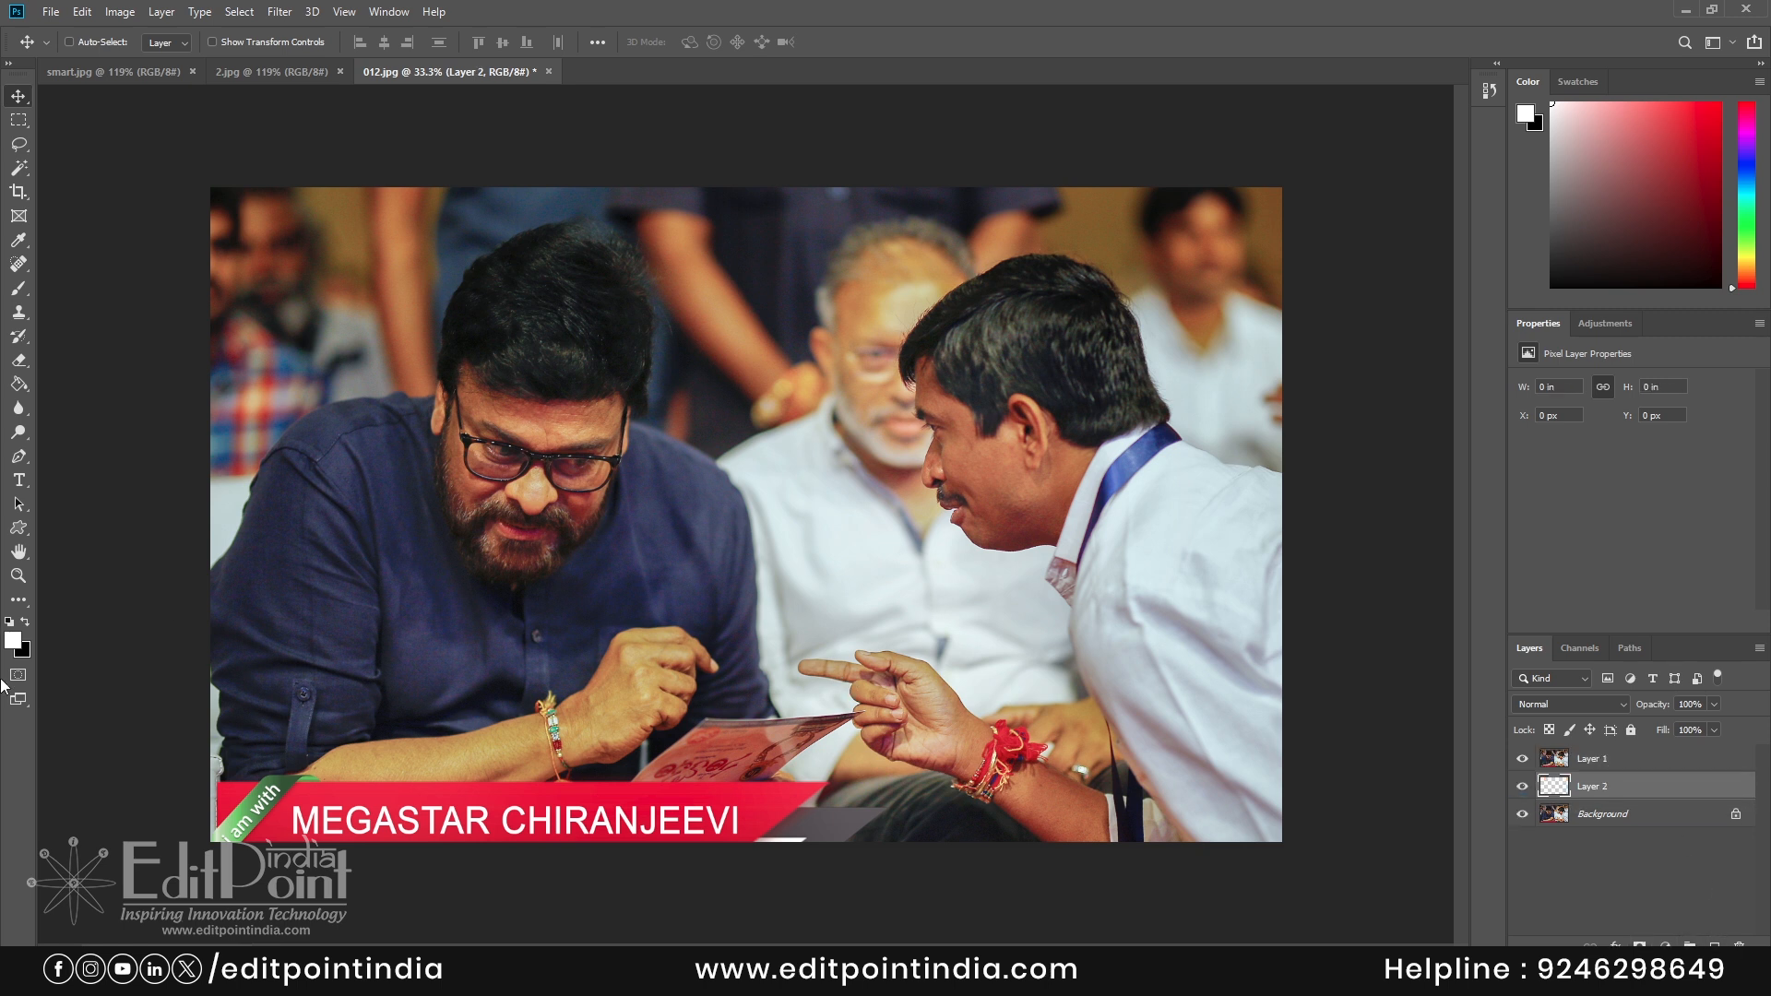
pyautogui.click(18, 384)
pyautogui.click(398, 404)
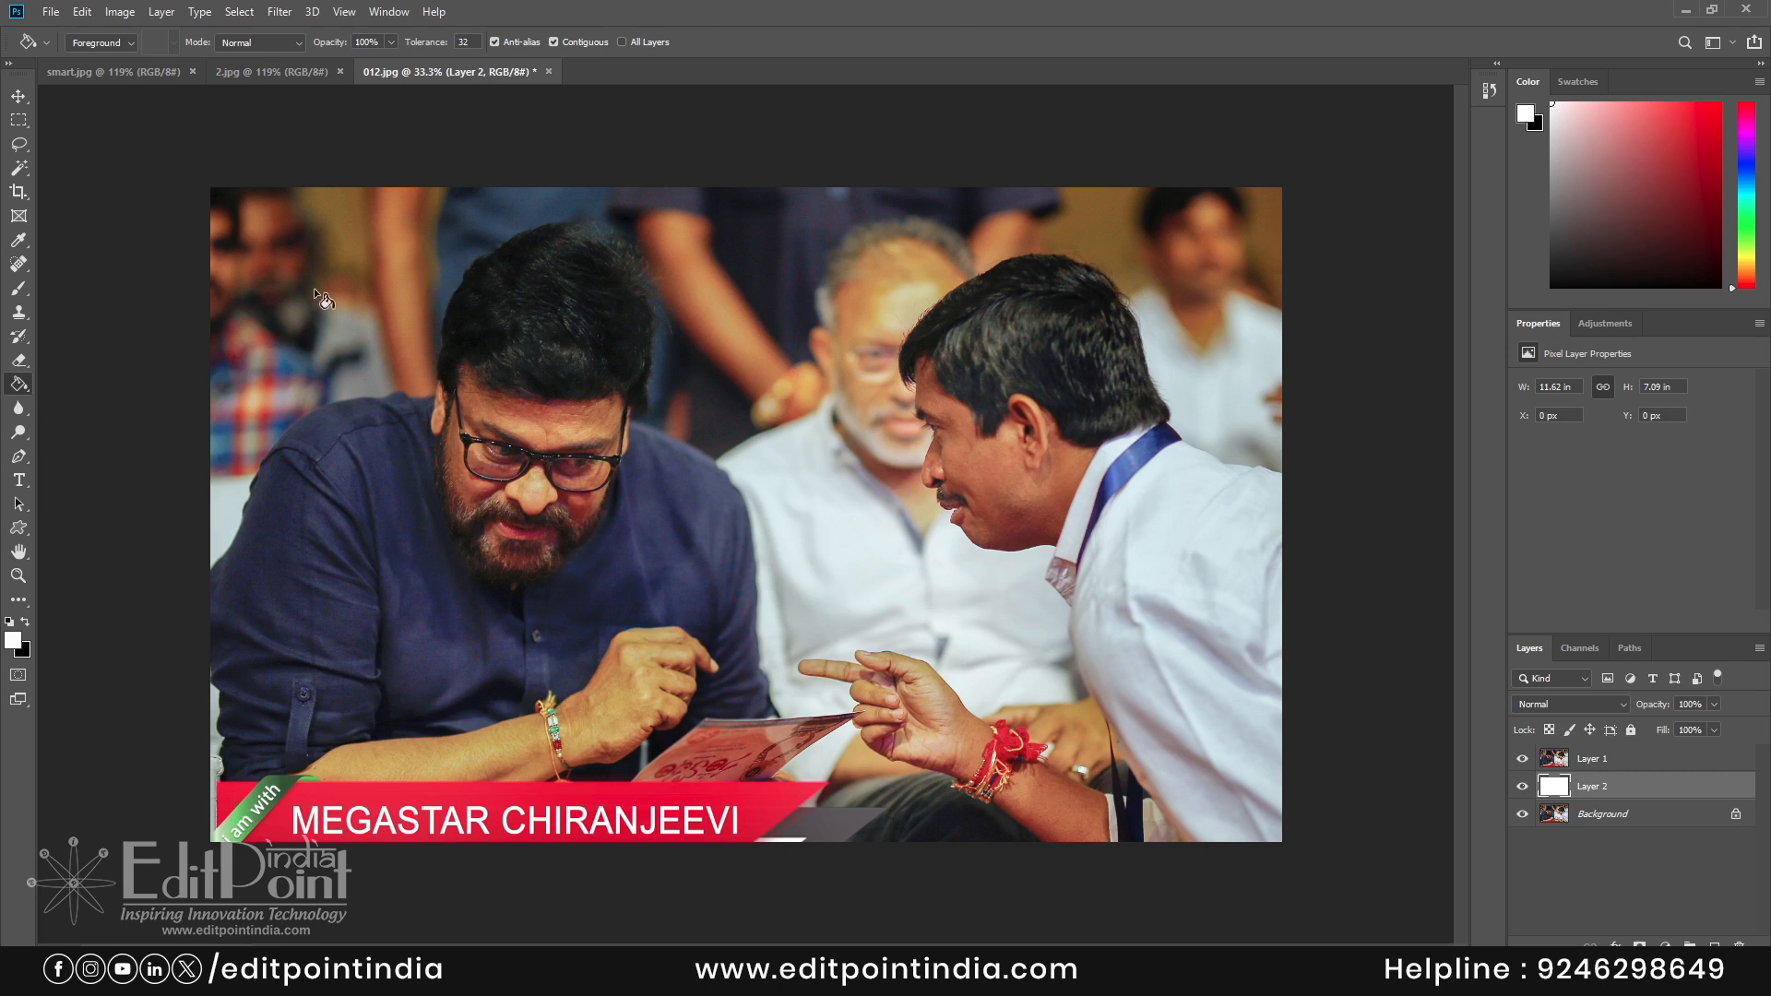
# - Toggle Layer 1's visibility to check the white layer beneath it
pyautogui.click(18, 96)
pyautogui.click(1522, 760)
pyautogui.click(1522, 760)
pyautogui.click(1522, 760)
pyautogui.click(1522, 760)
# - Duplicate Layer 1, hide the original, and scale the copy down to about 1.71 × 1.05 in
pyautogui.click(1588, 767)
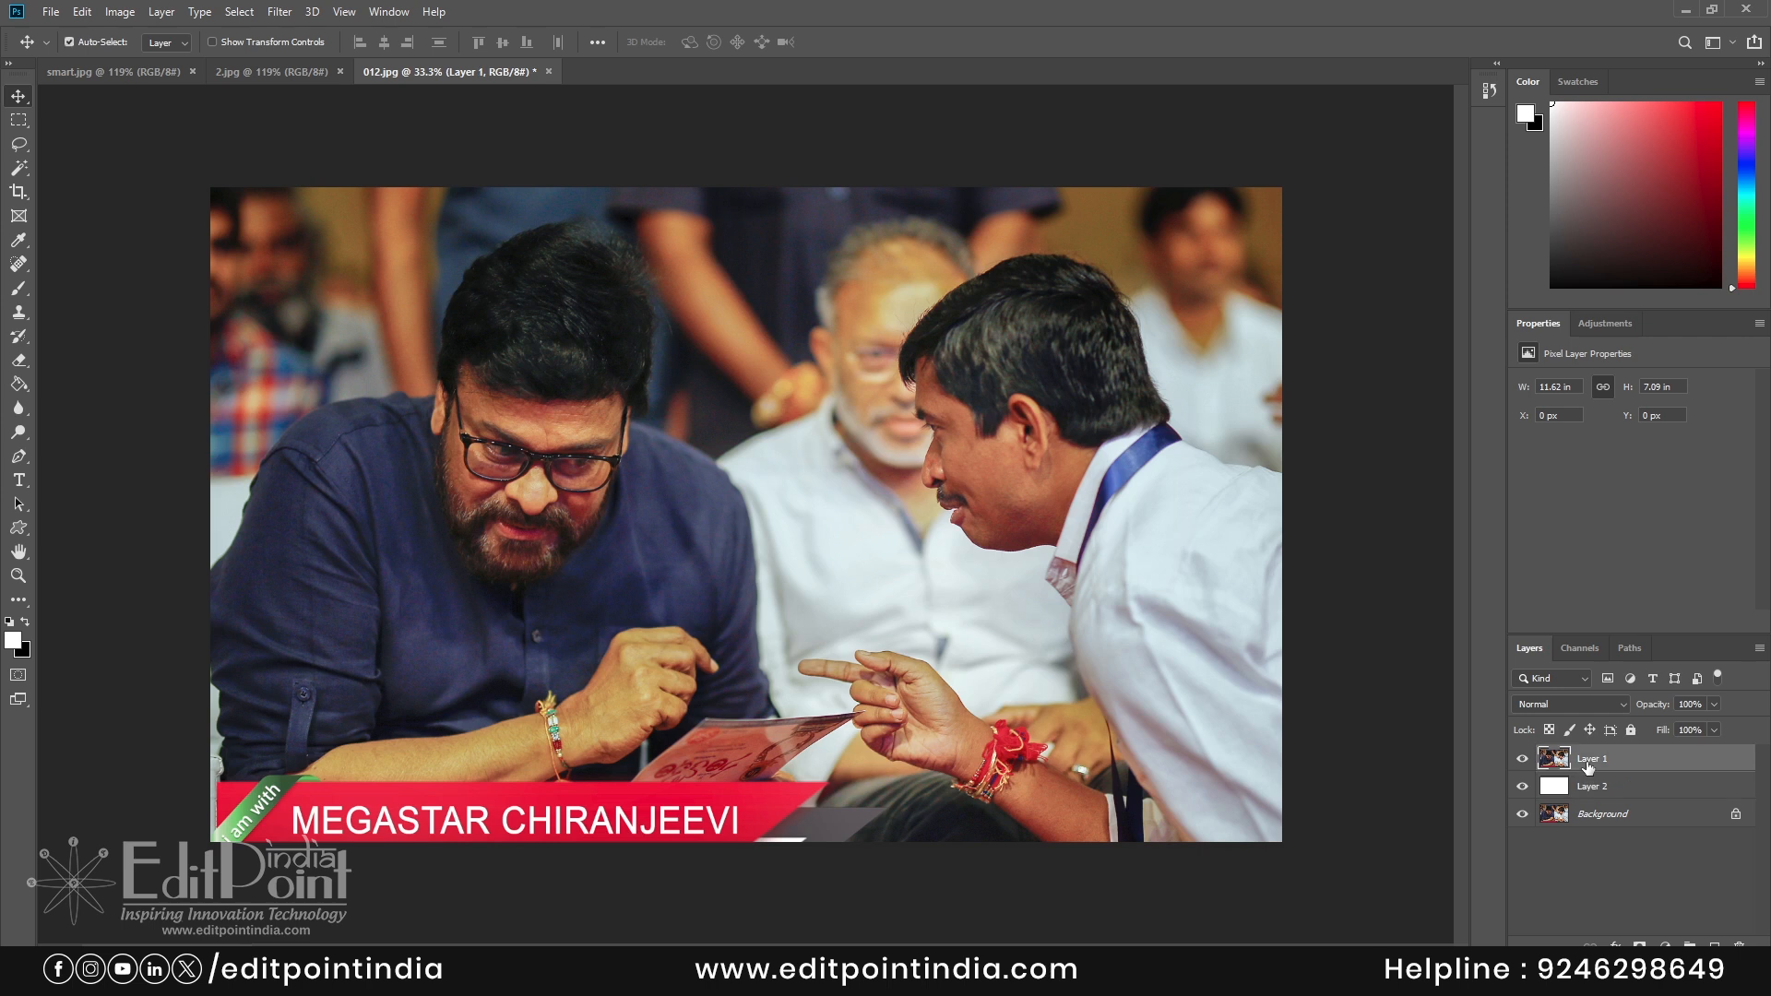
pyautogui.hotkey('ctrl', 'j')
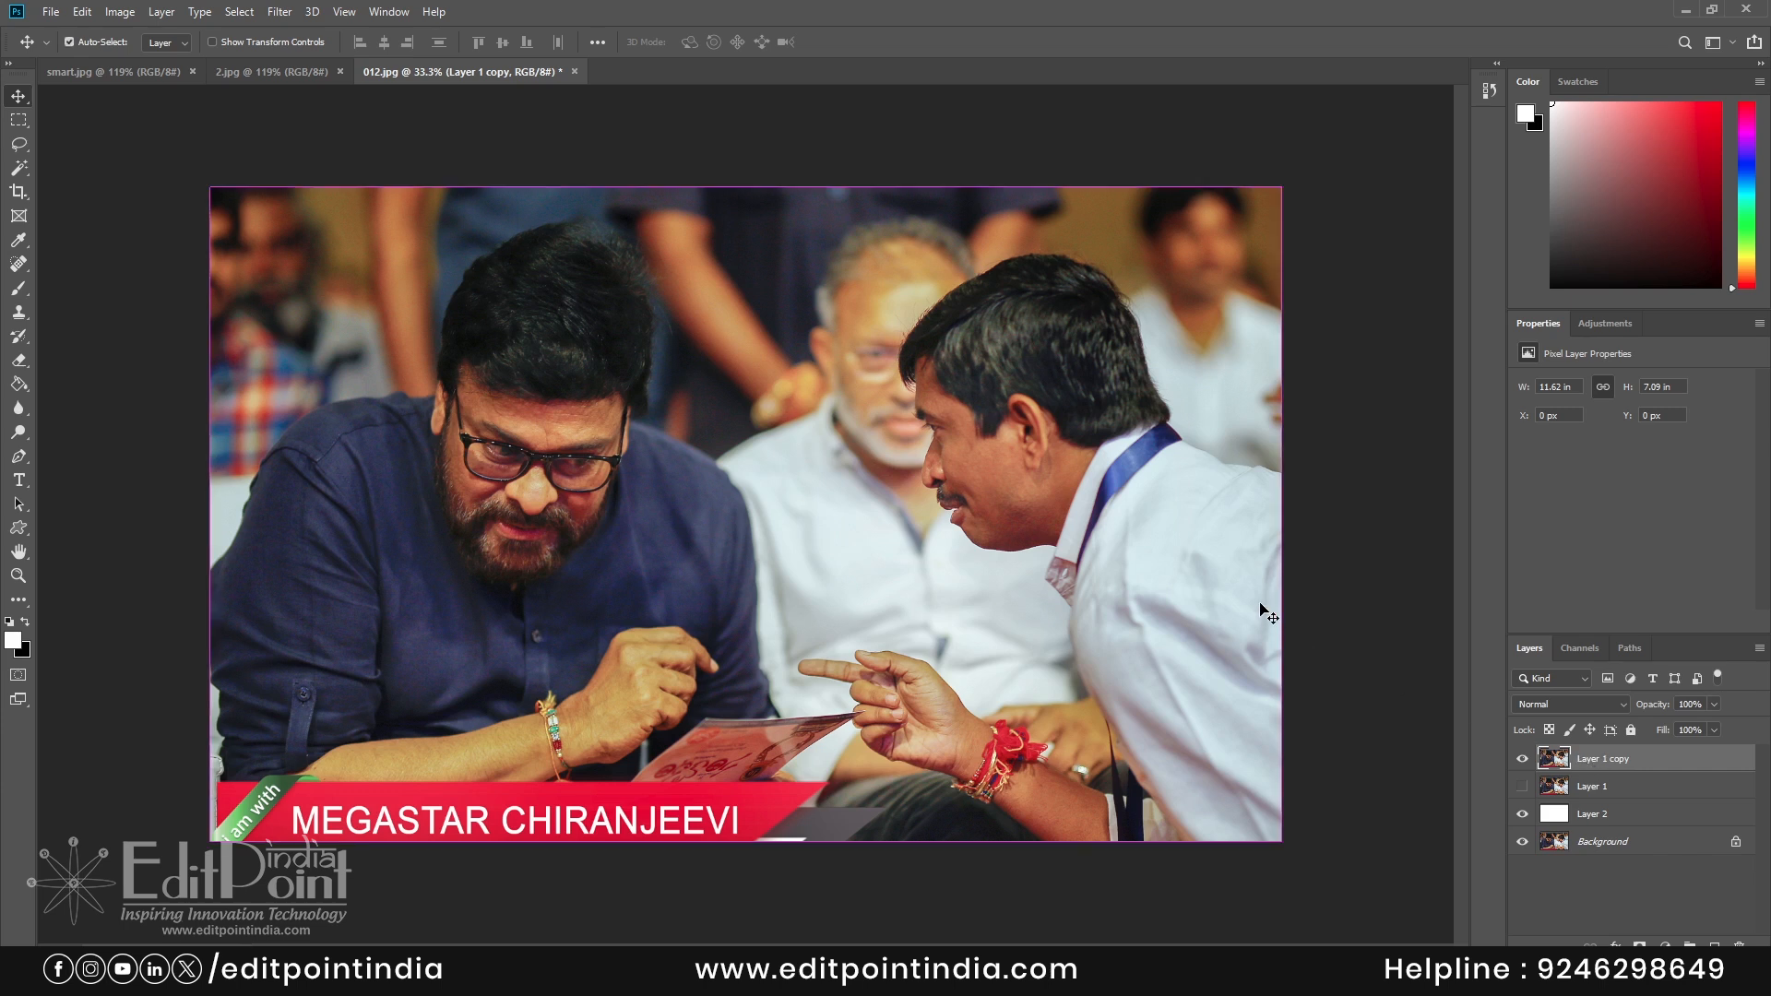
pyautogui.hotkey('ctrl', 't')
pyautogui.moveTo(1278, 189); pyautogui.dragTo(361, 745)
pyautogui.press('Return')
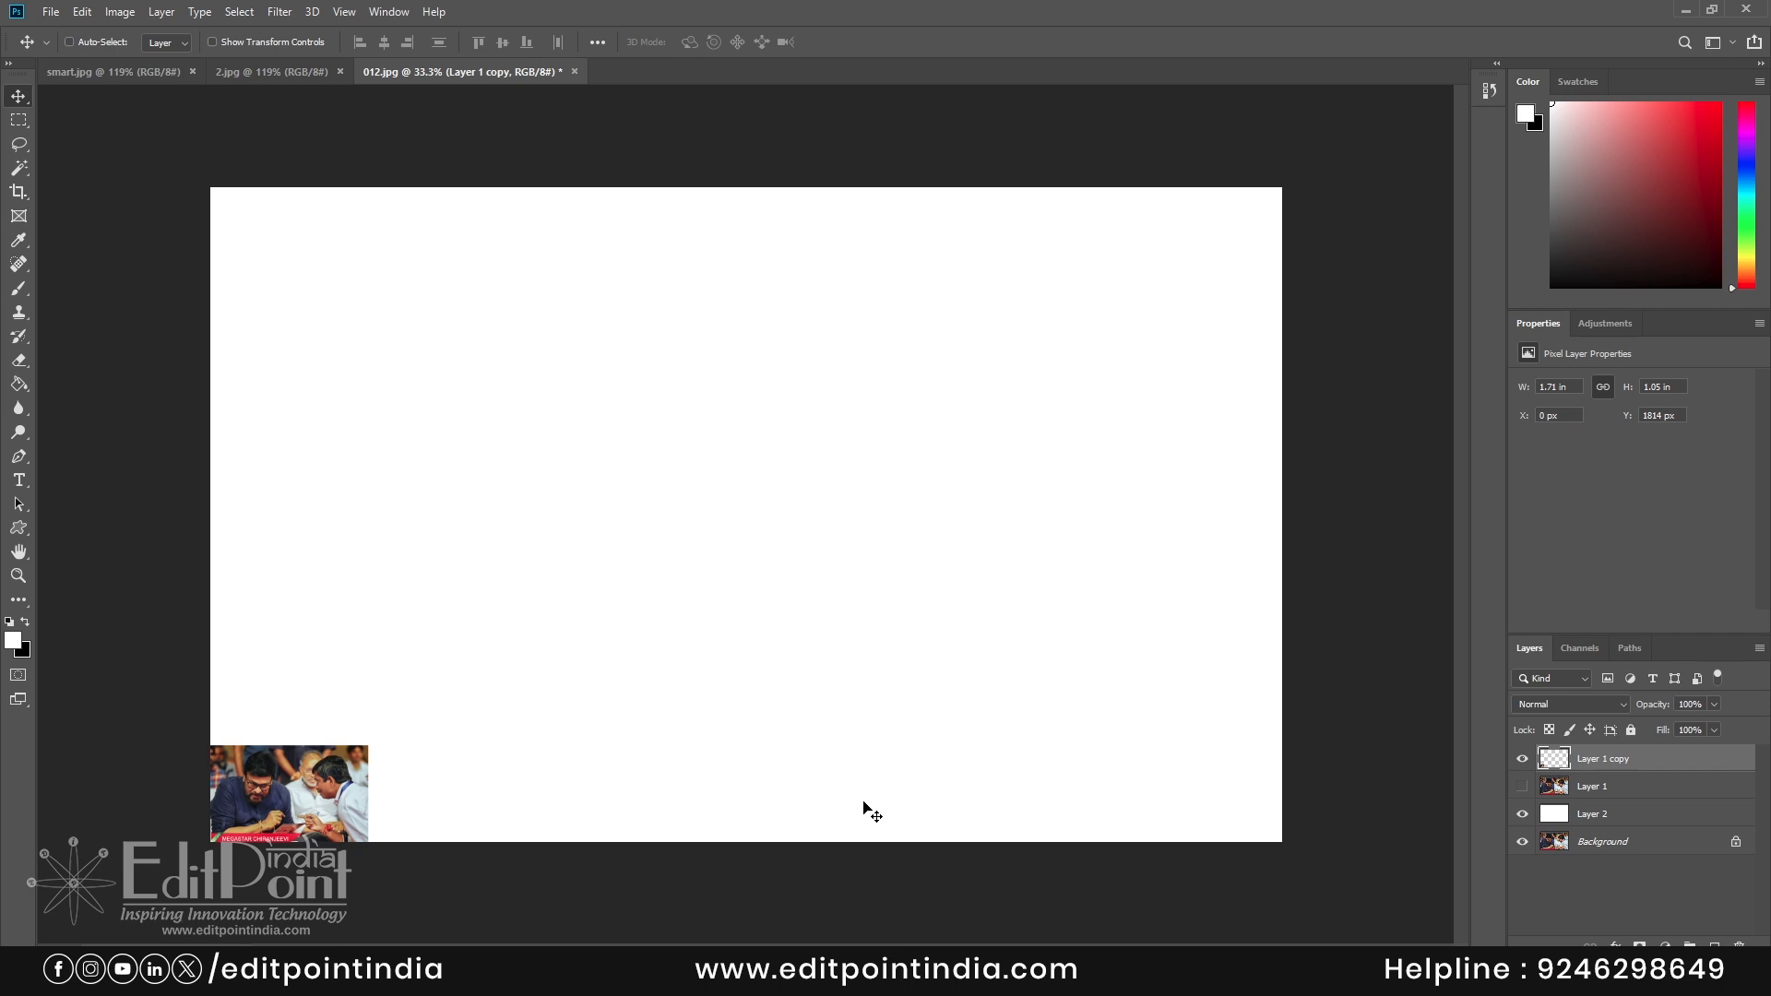
# - Scale the shrunken Layer 1 copy back up to about 11.64 × 7.11 in so it fills the canvas
pyautogui.hotkey('ctrl', 't')
pyautogui.moveTo(367, 740); pyautogui.dragTo(1368, 321)
pyautogui.press('Return')
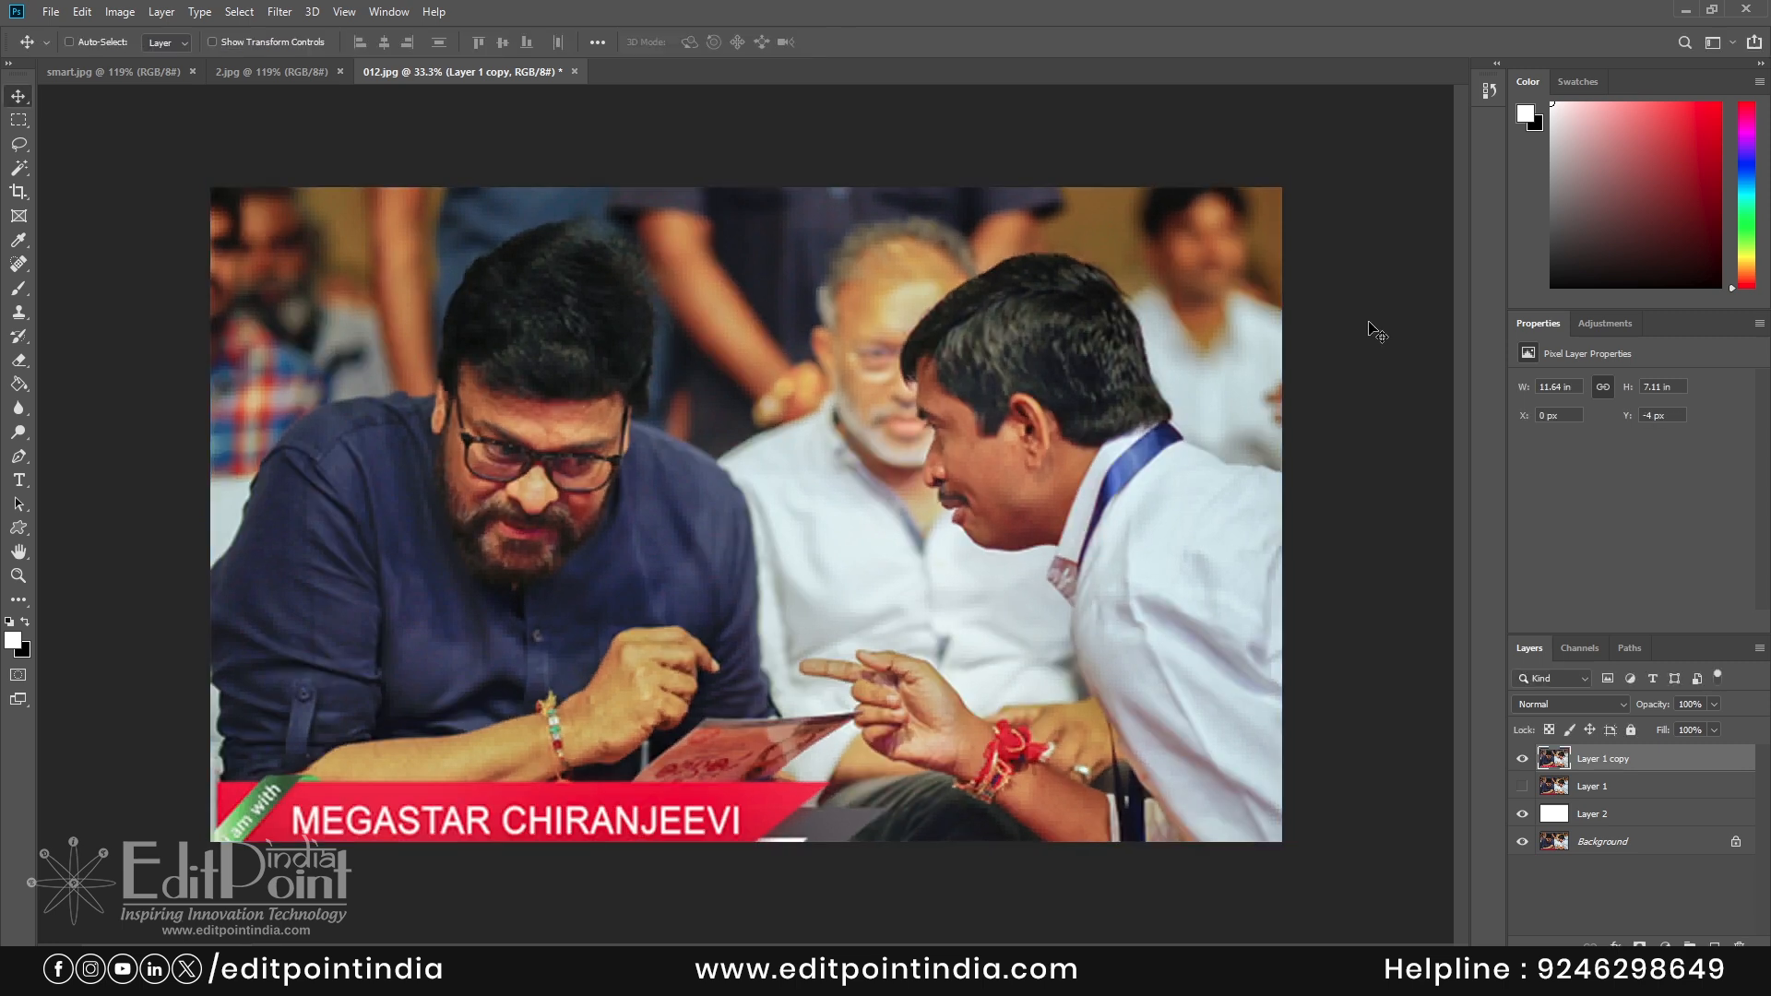
# - Compare the sharpness of the rescaled Layer 1 copy with the original Layer 1 around the face of the man with glasses
pyautogui.hotkey('ctrl', '+')
pyautogui.hotkey('ctrl', '+')
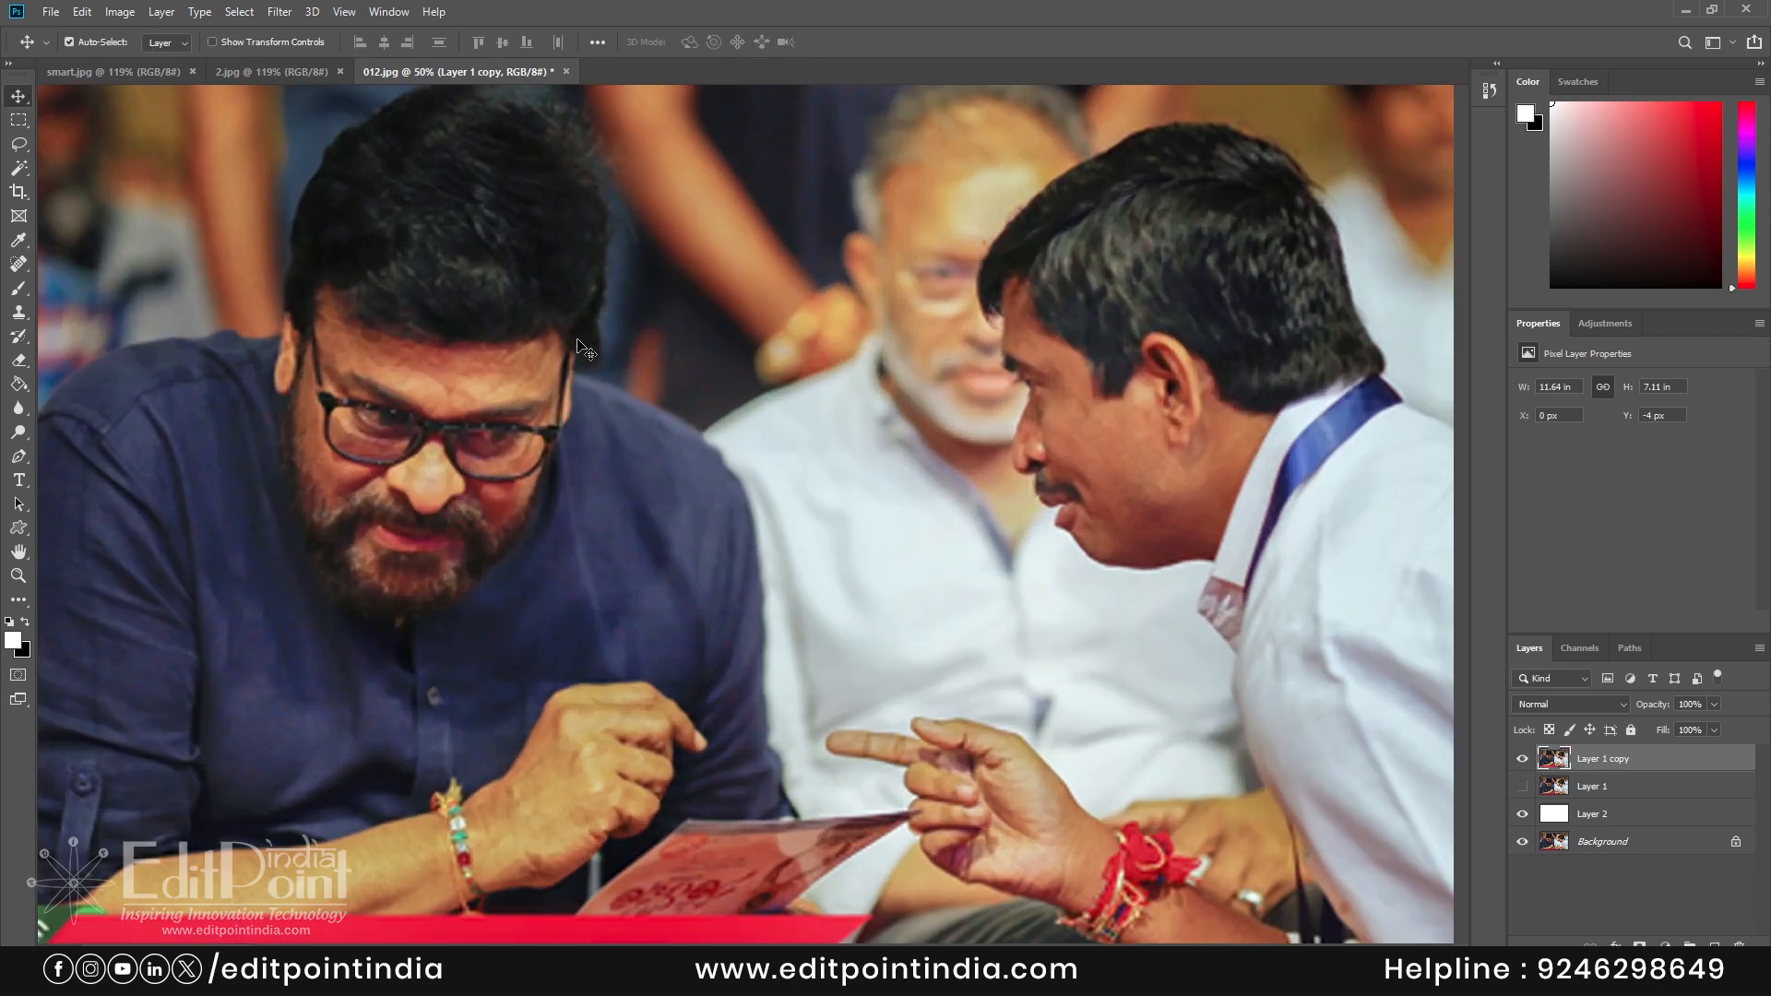
pyautogui.moveTo(468, 359); pyautogui.dragTo(918, 461)
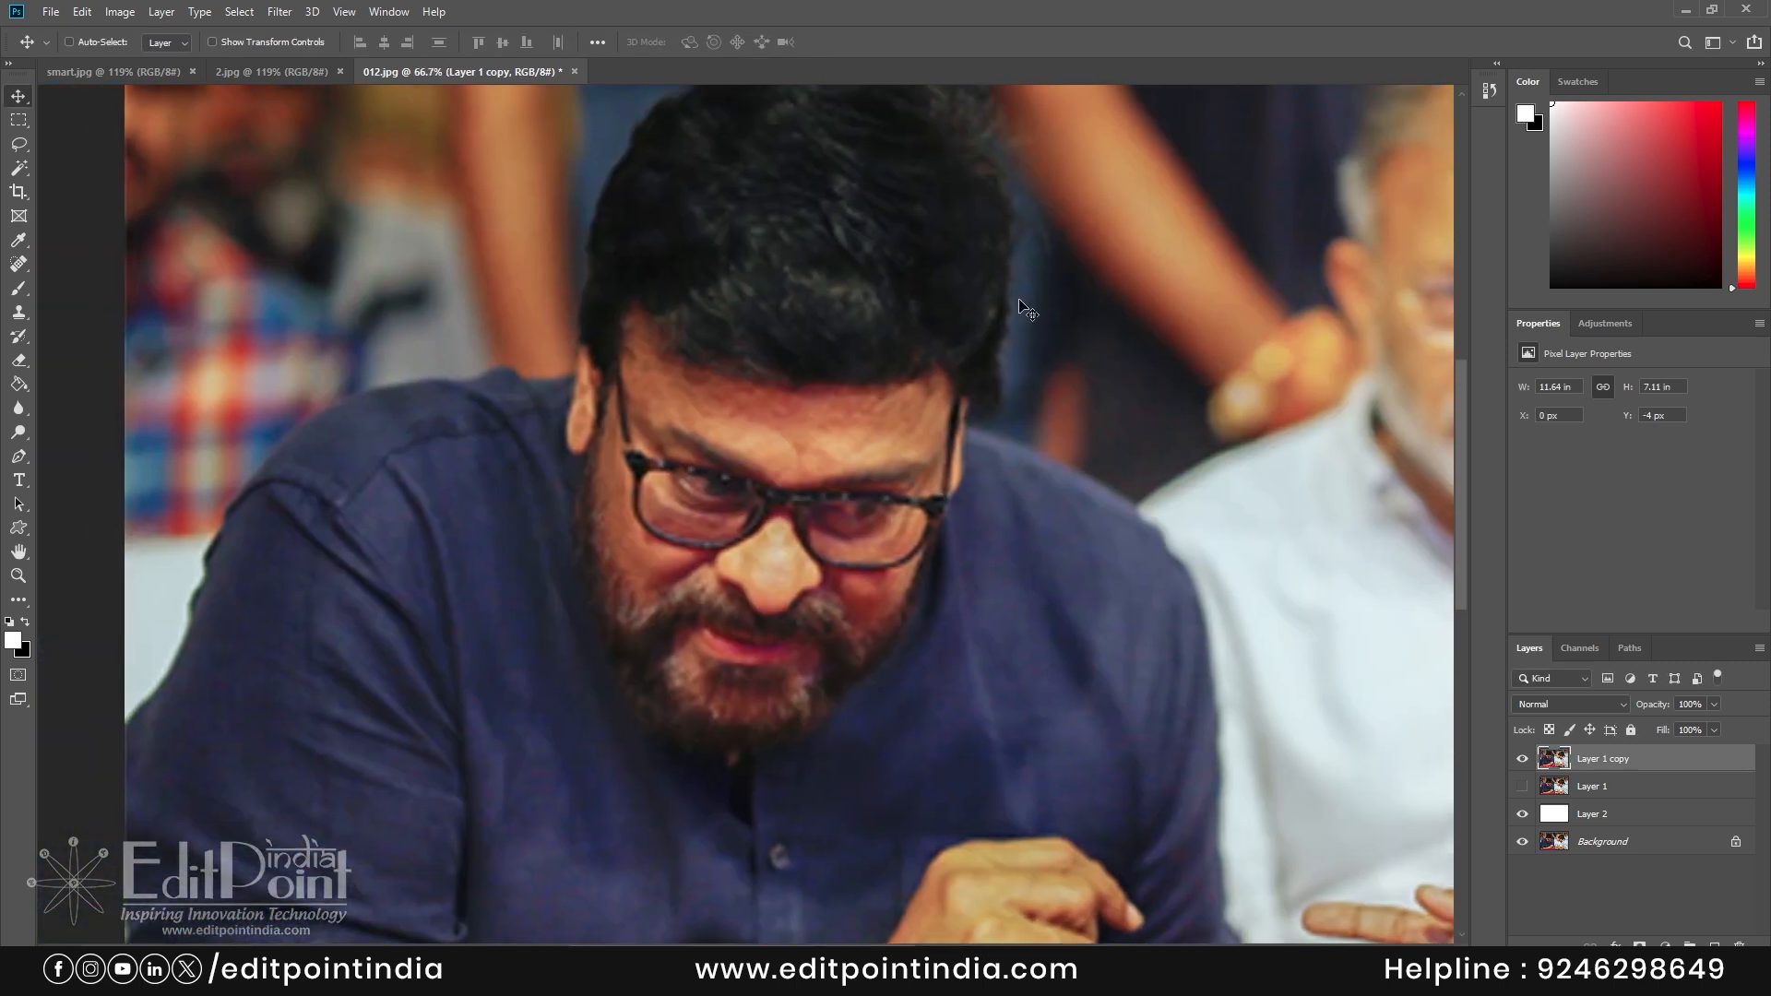
pyautogui.click(1522, 759)
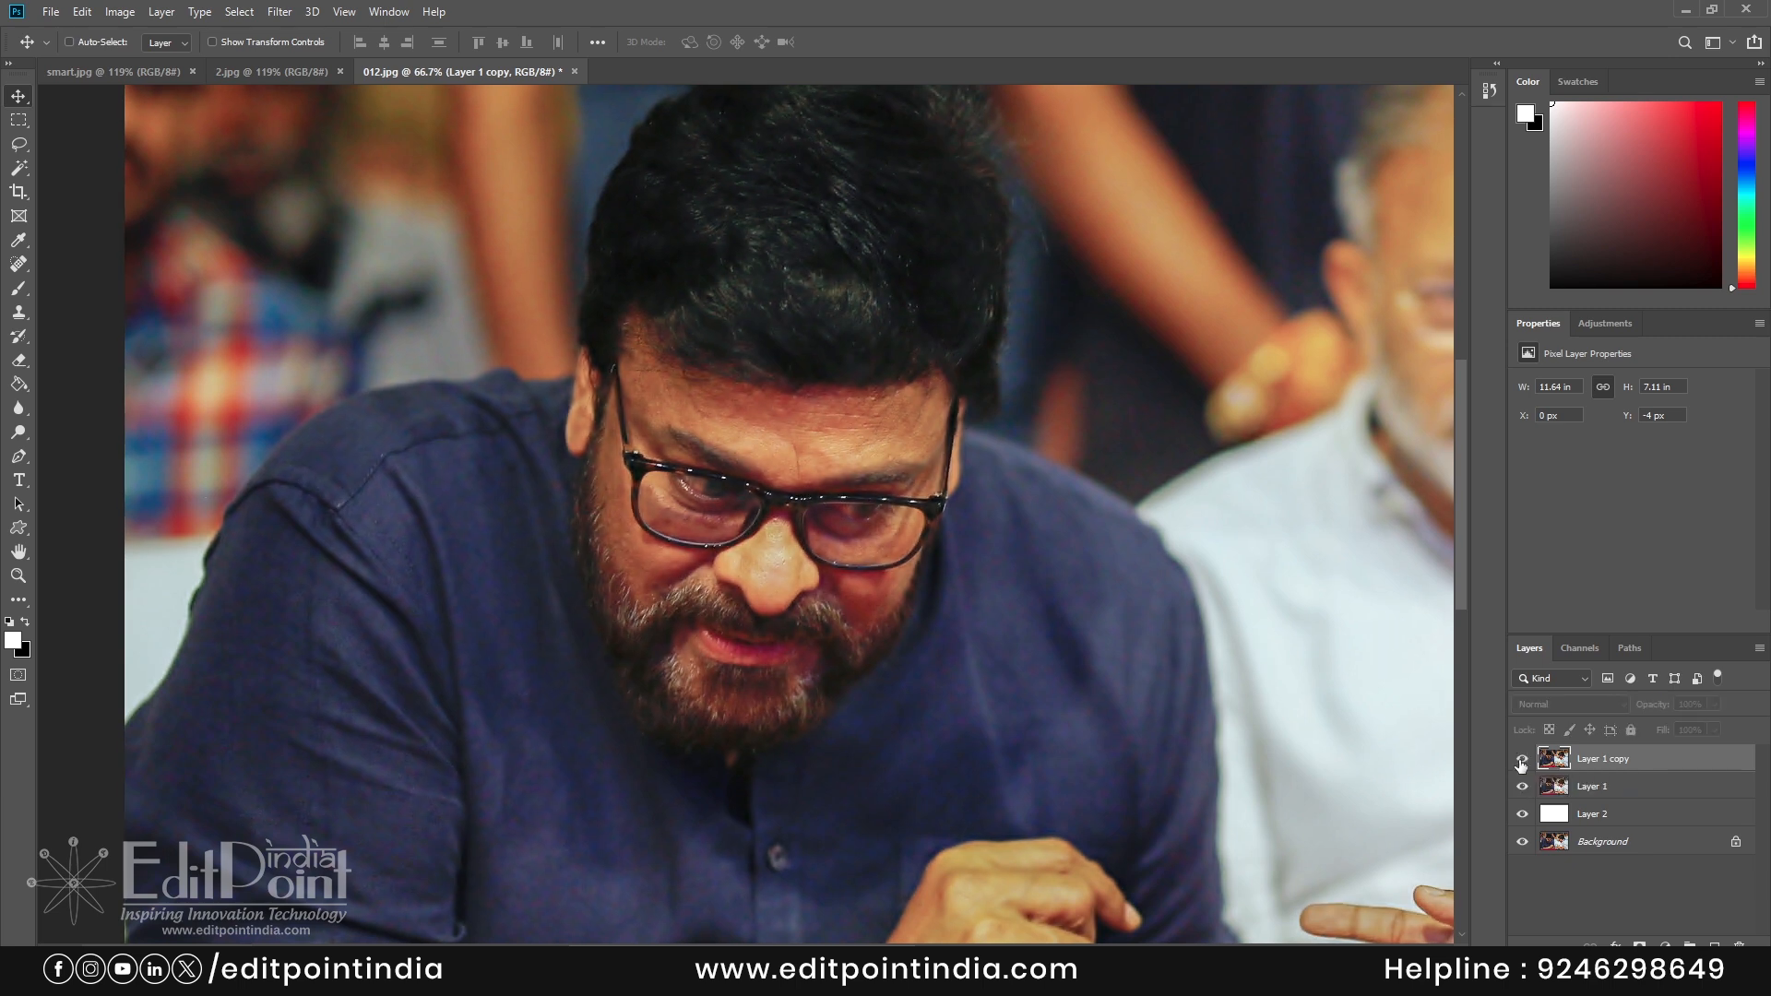
pyautogui.click(1522, 759)
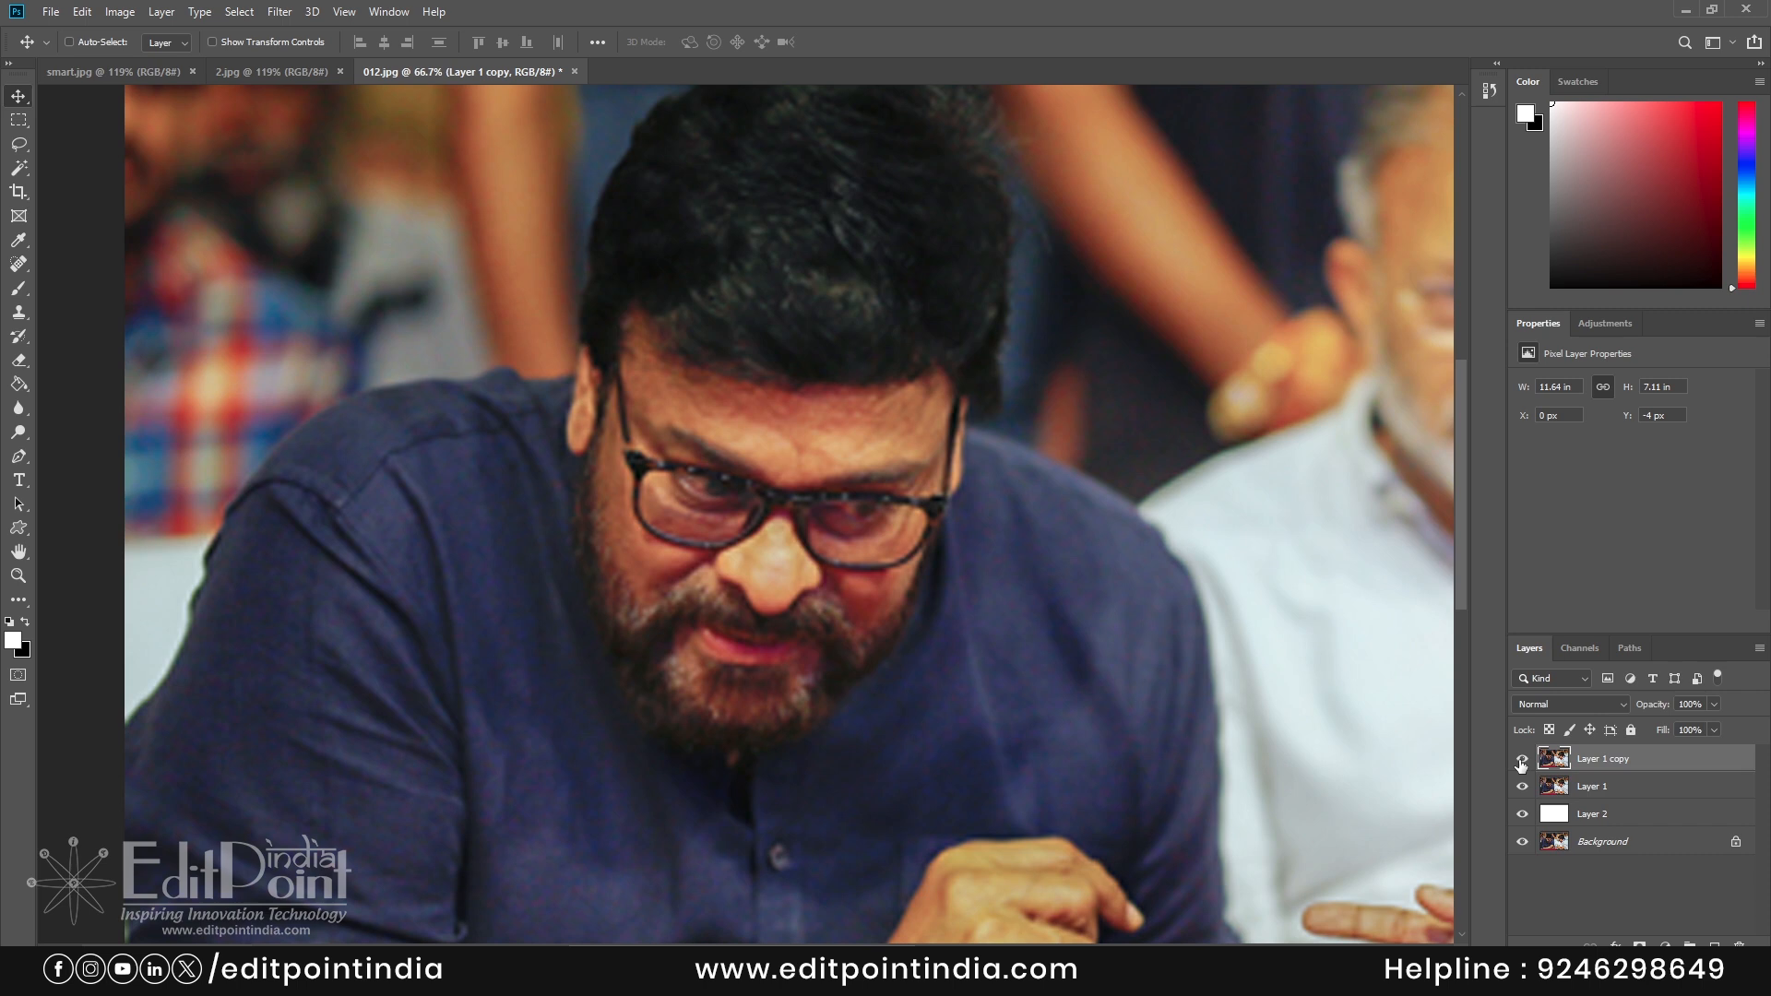
pyautogui.hotkey('ctrl', '0')
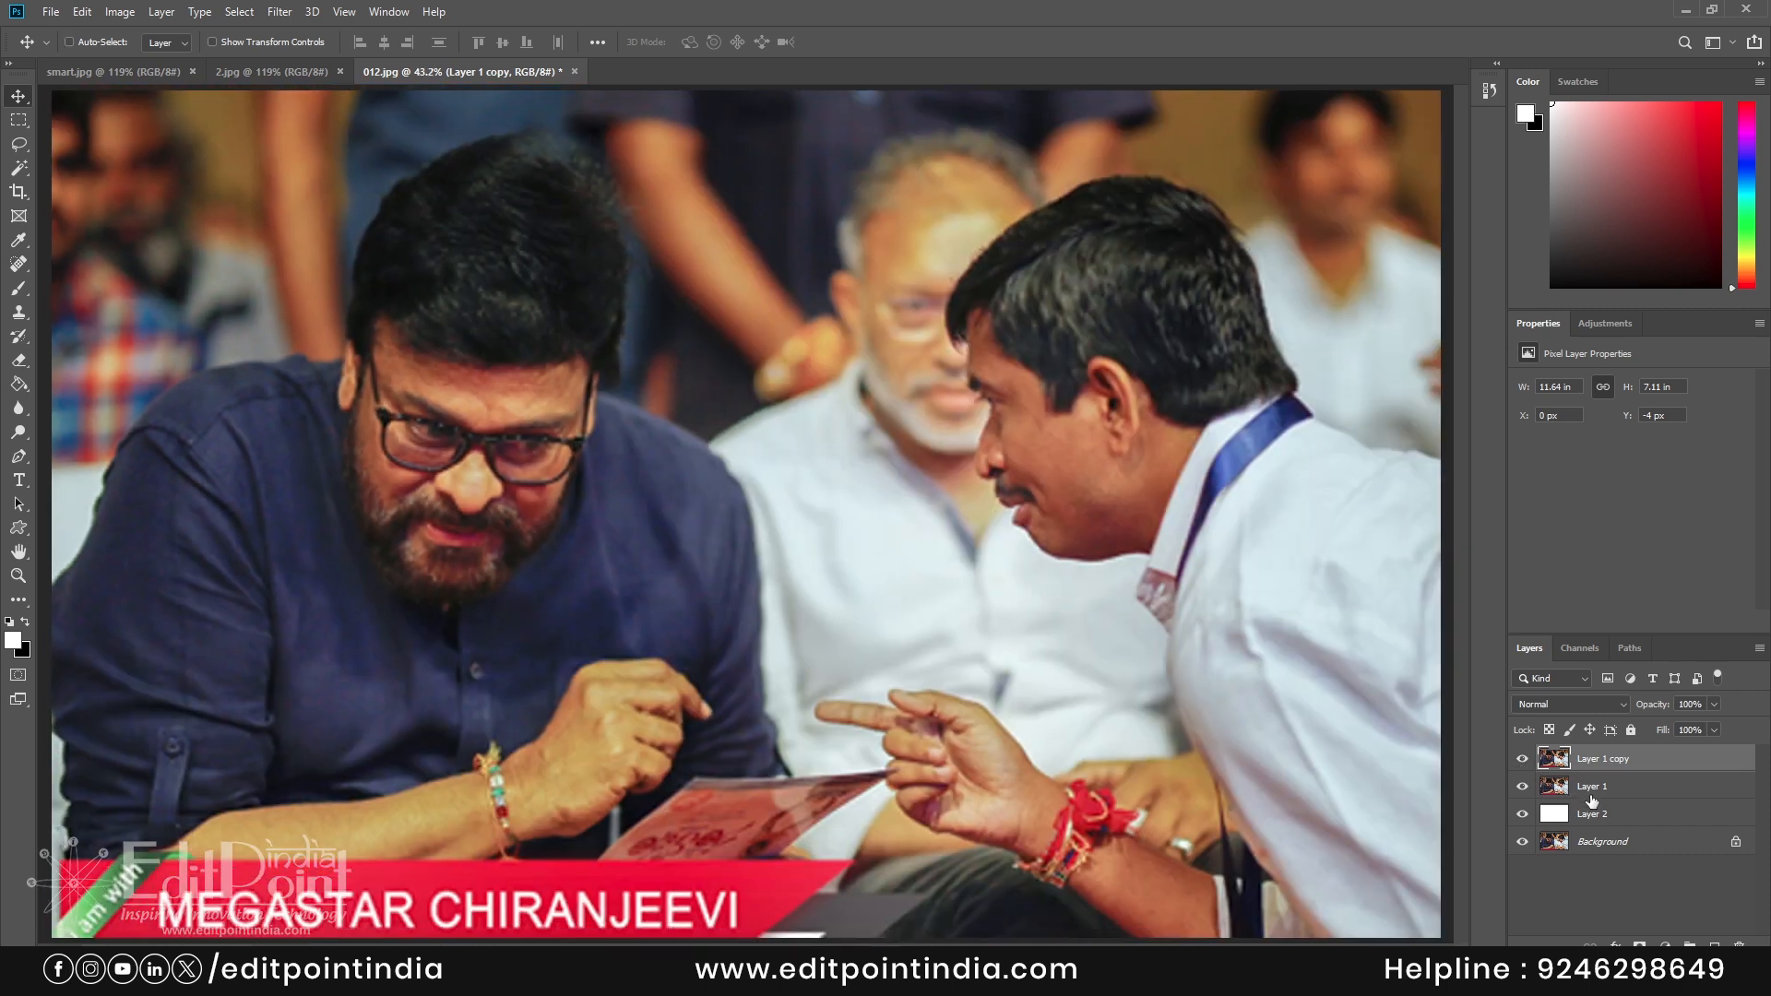
# - Convert Layer 1 to a smart object and place a duplicate of it at the top of the layer stack
pyautogui.click(1592, 793)
pyautogui.rightClick(1592, 799)
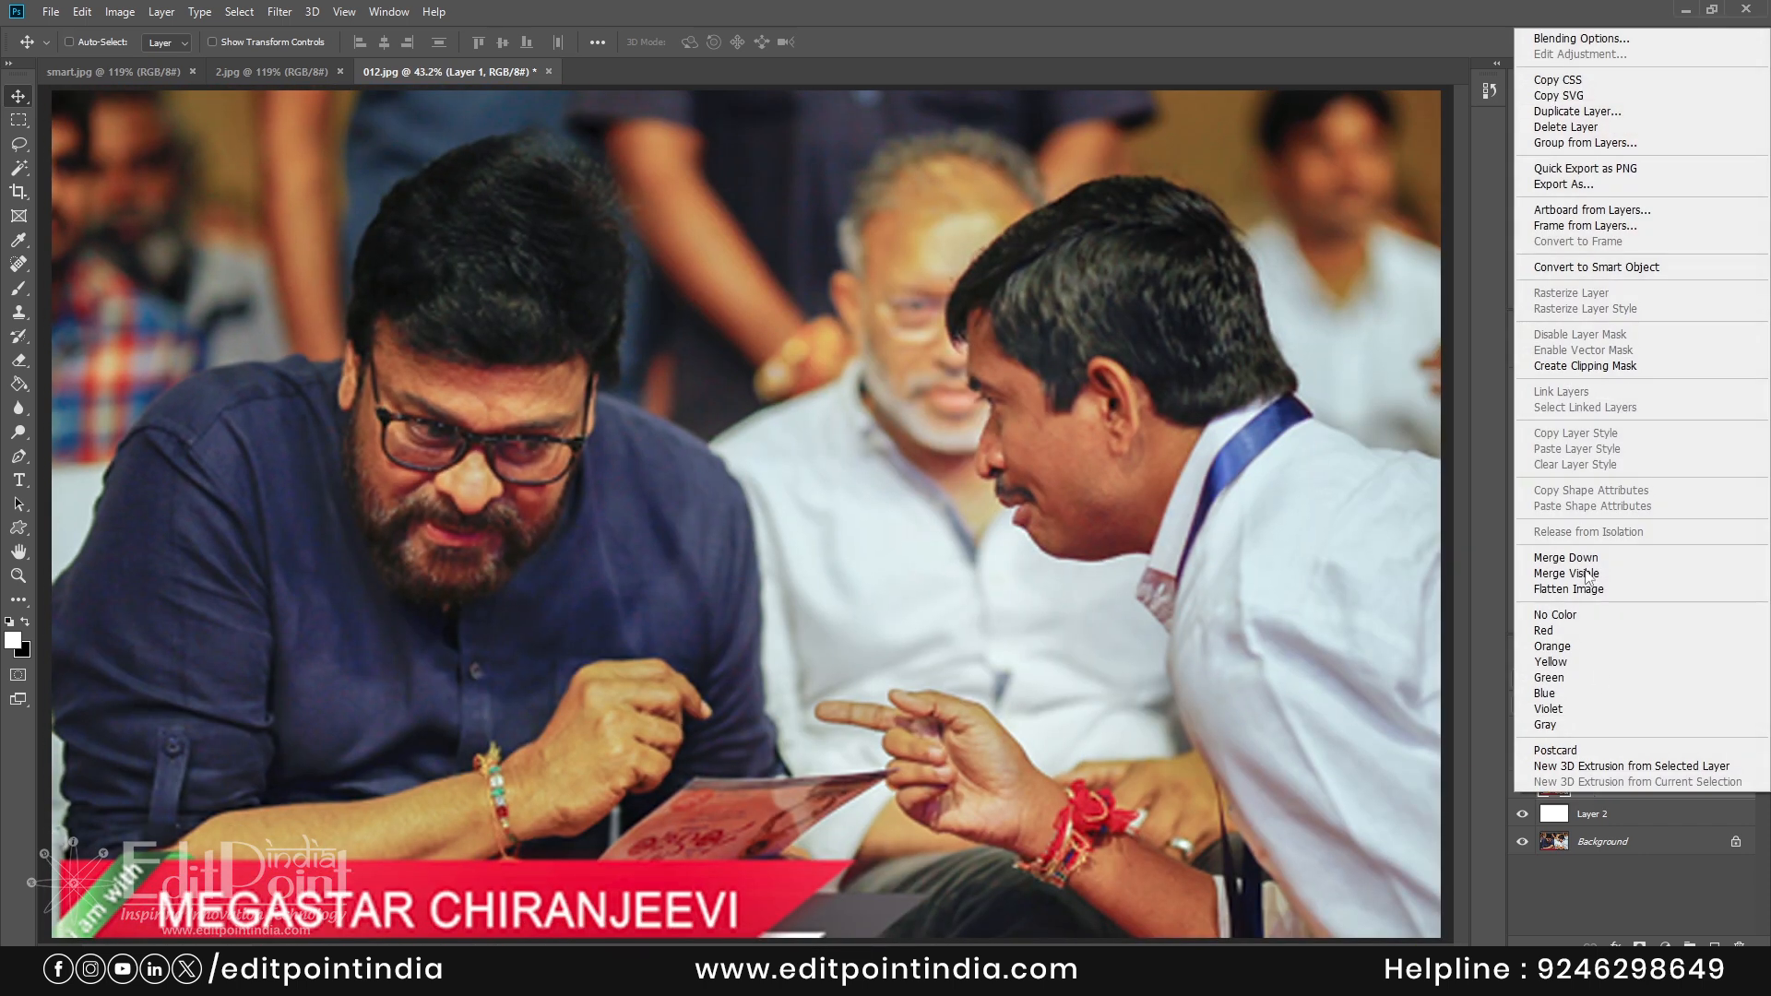
pyautogui.click(1593, 267)
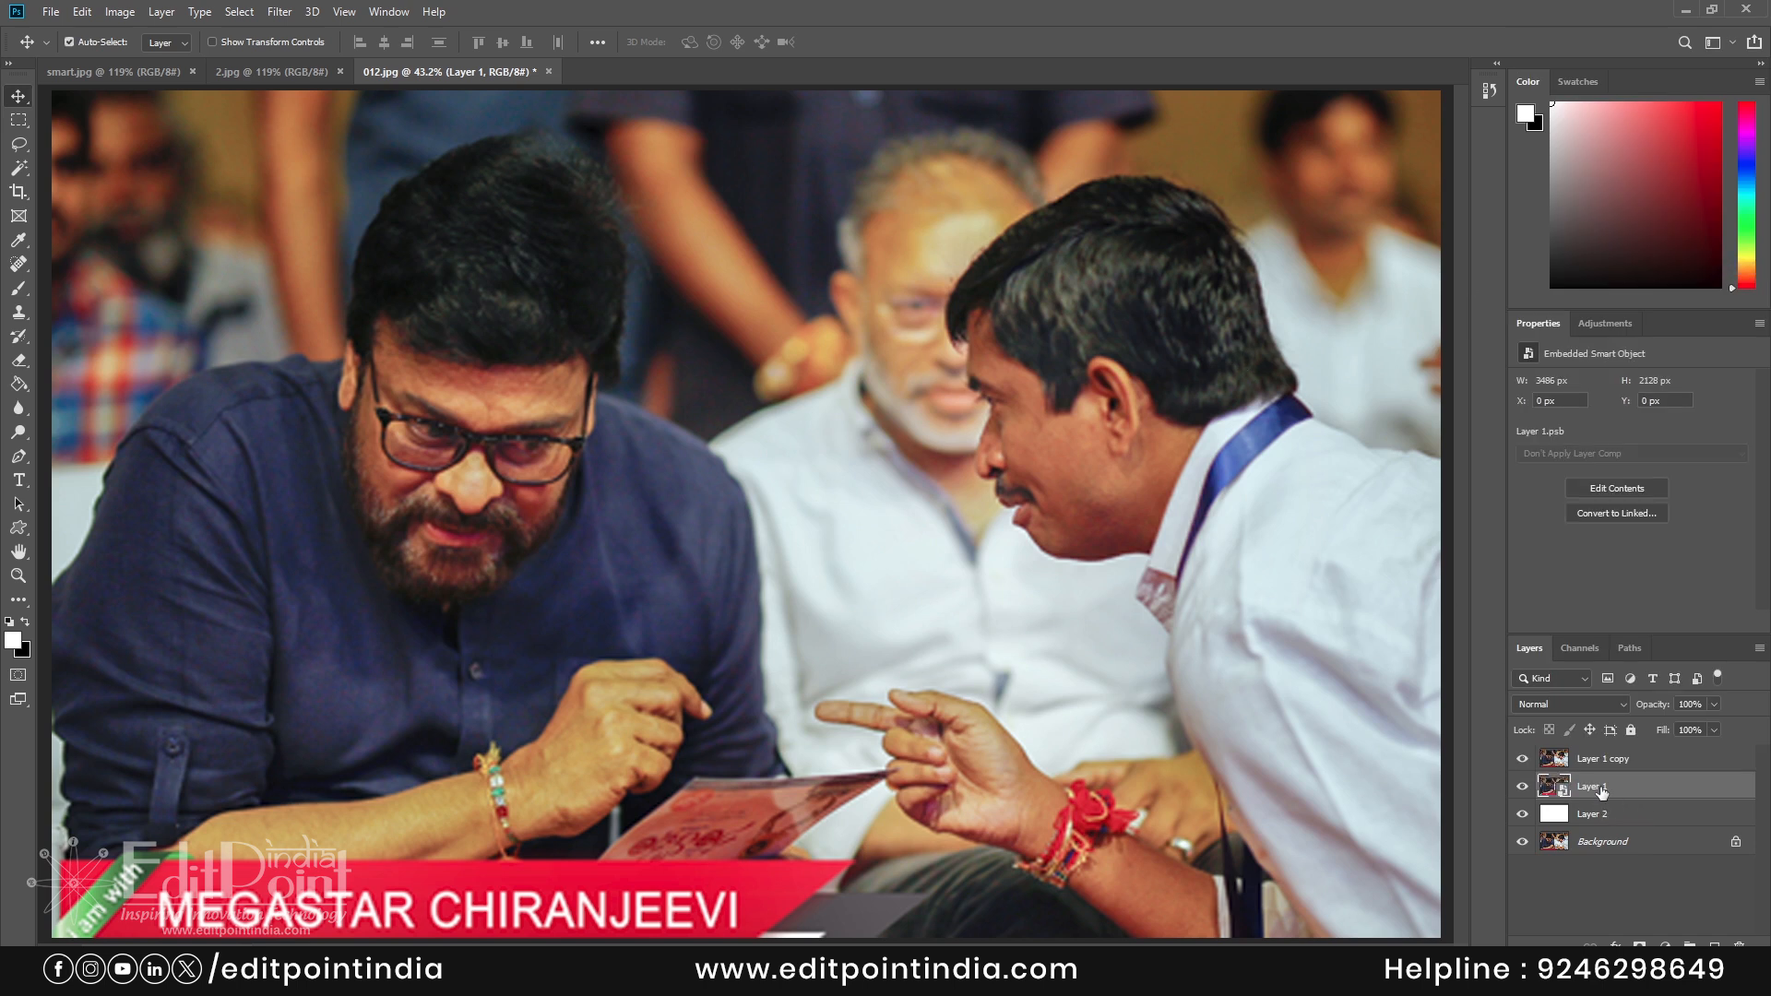
pyautogui.hotkey('ctrl', 'j')
pyautogui.moveTo(1601, 791); pyautogui.dragTo(1603, 756)
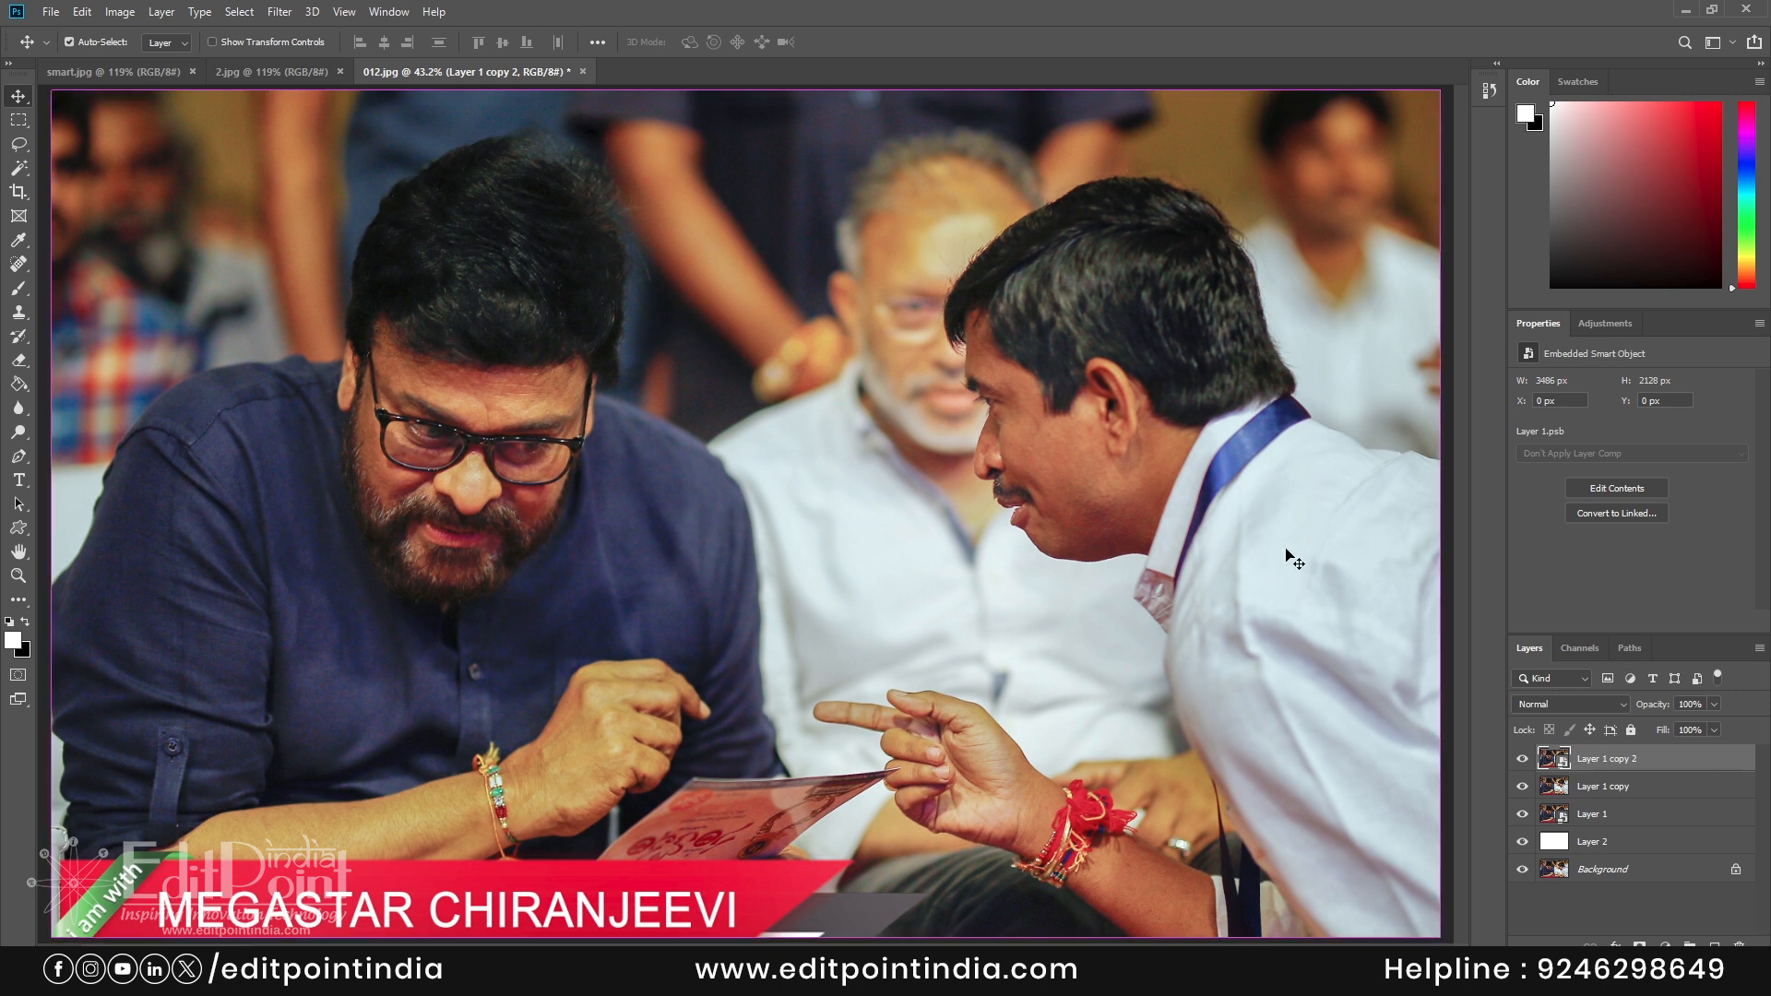
# - Scale the duplicated smart object down to about 253 × 154 px in the canvas's lower-left corner
pyautogui.hotkey('ctrl', 't')
pyautogui.moveTo(1440, 91); pyautogui.dragTo(164, 901)
pyautogui.press('Return')
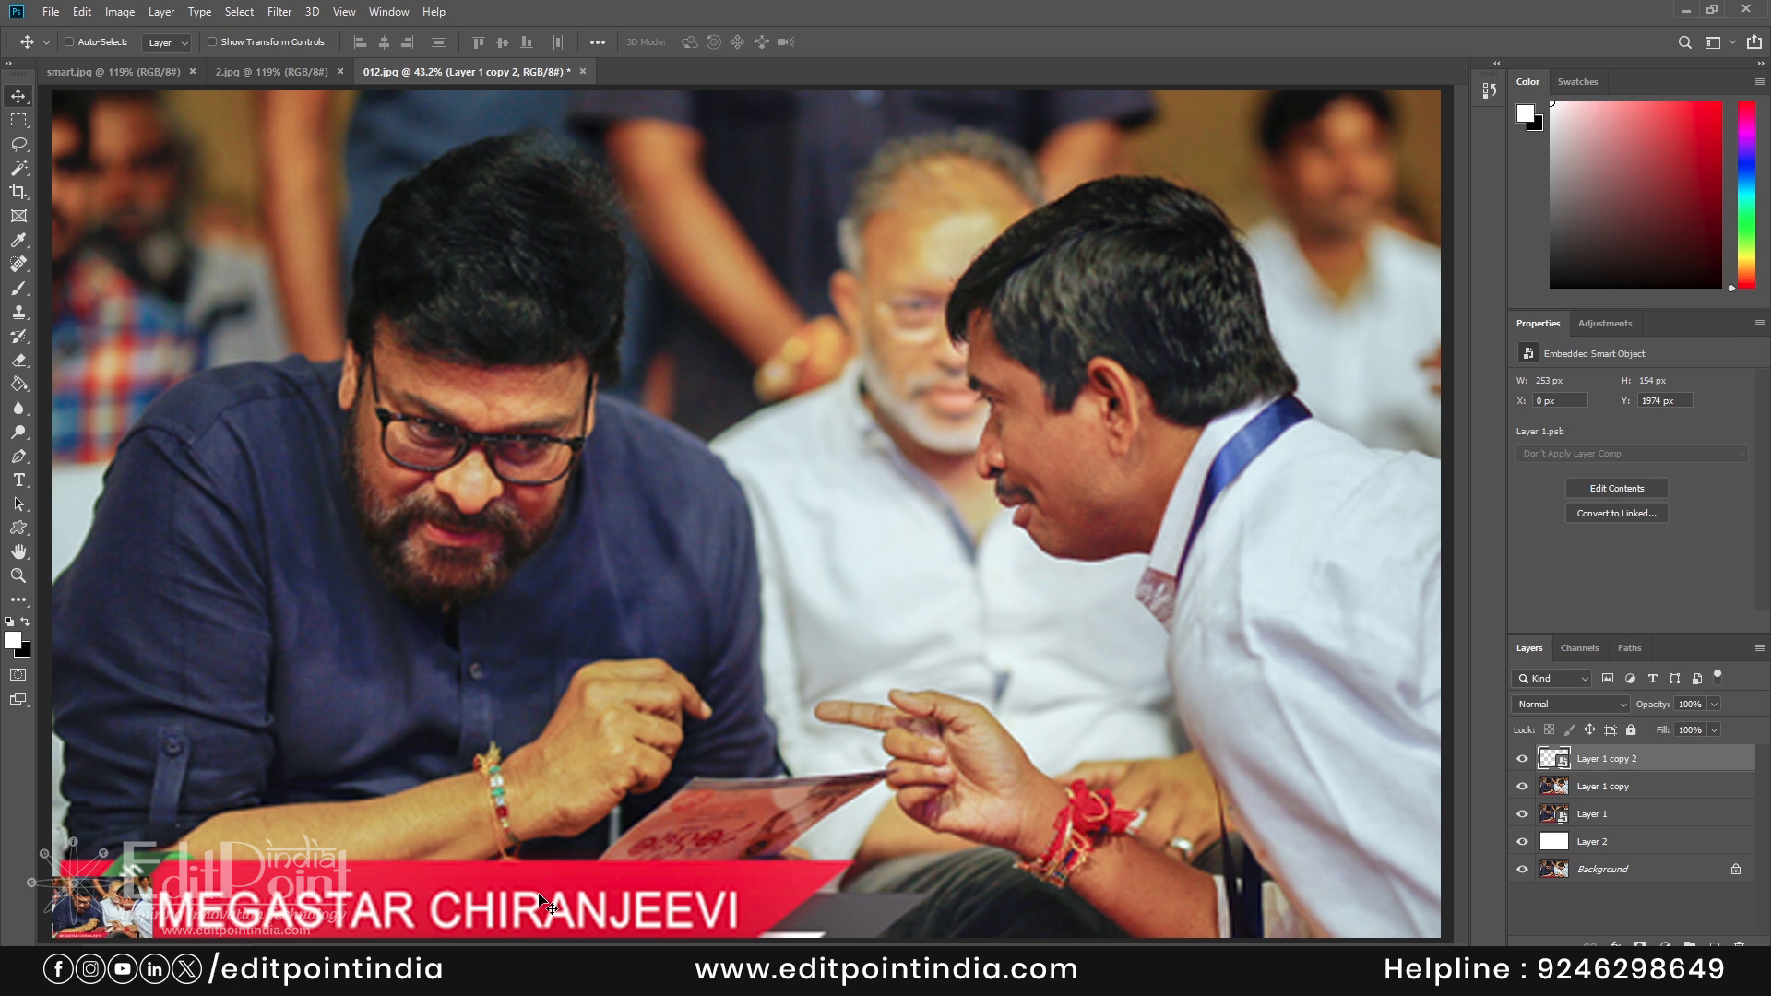
# - Enlarge the small smart object back to about 3483 × 2126 px to cover the canvas
pyautogui.hotkey('ctrl', 't')
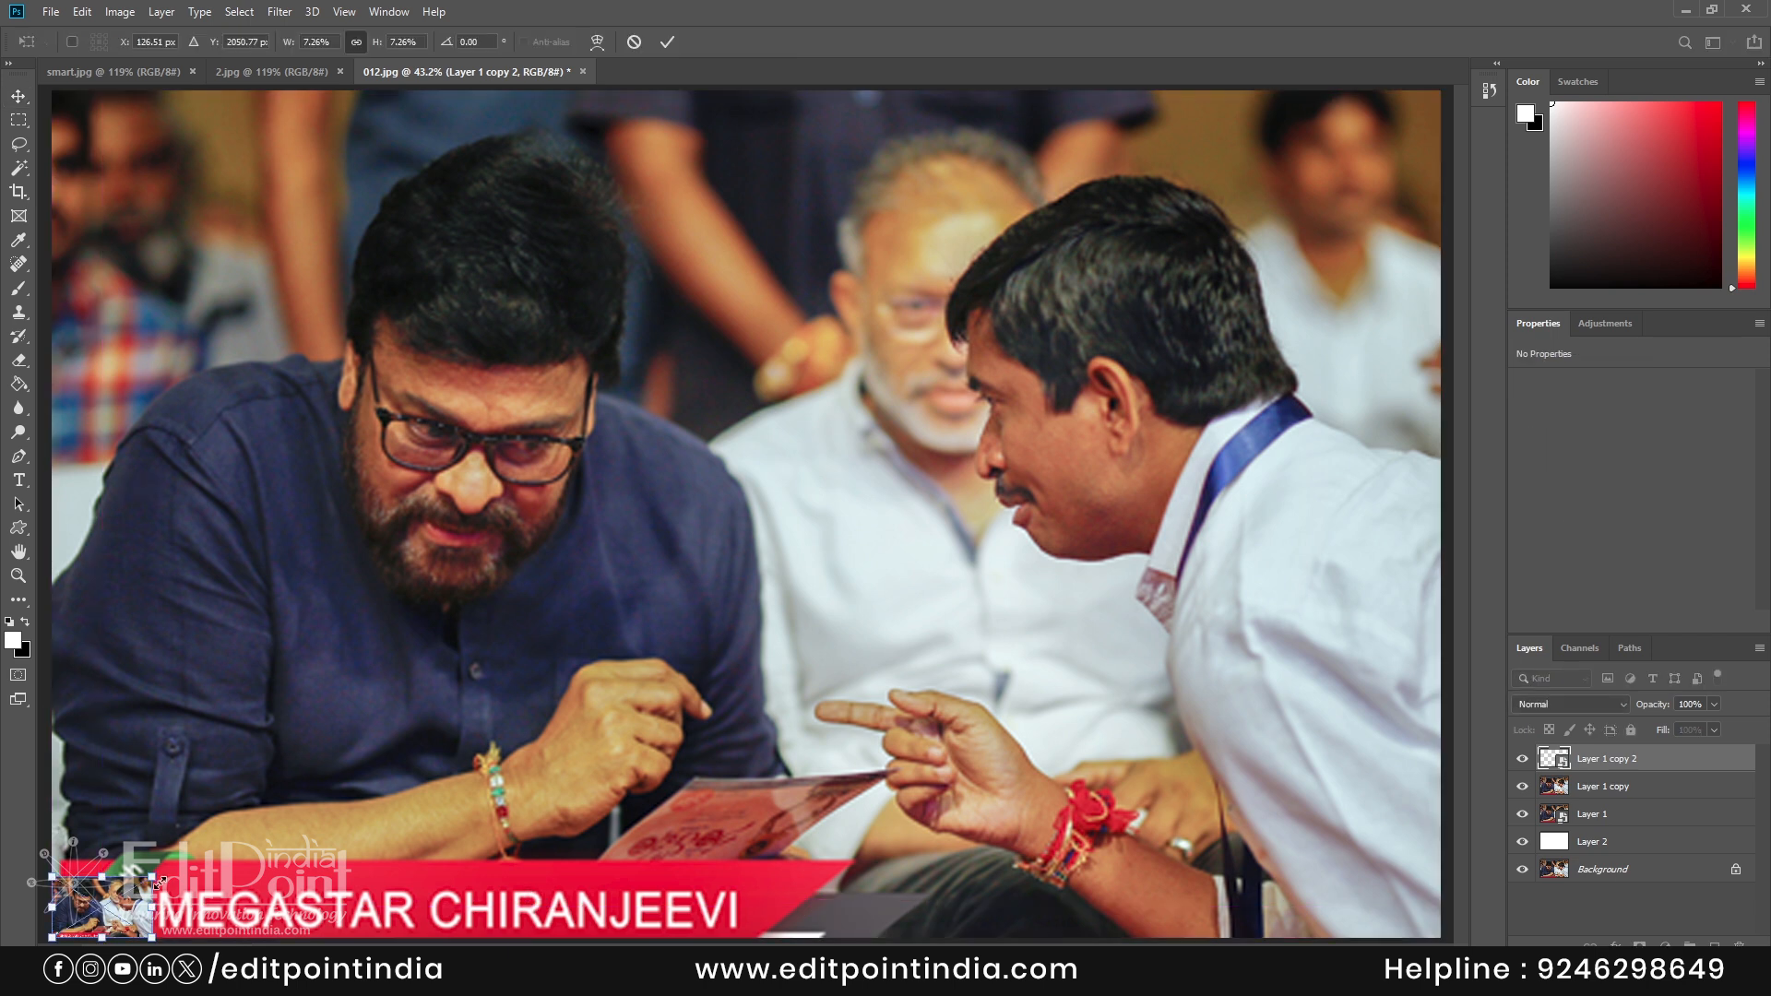
pyautogui.moveTo(154, 877); pyautogui.dragTo(1449, 101)
pyautogui.press('Return')
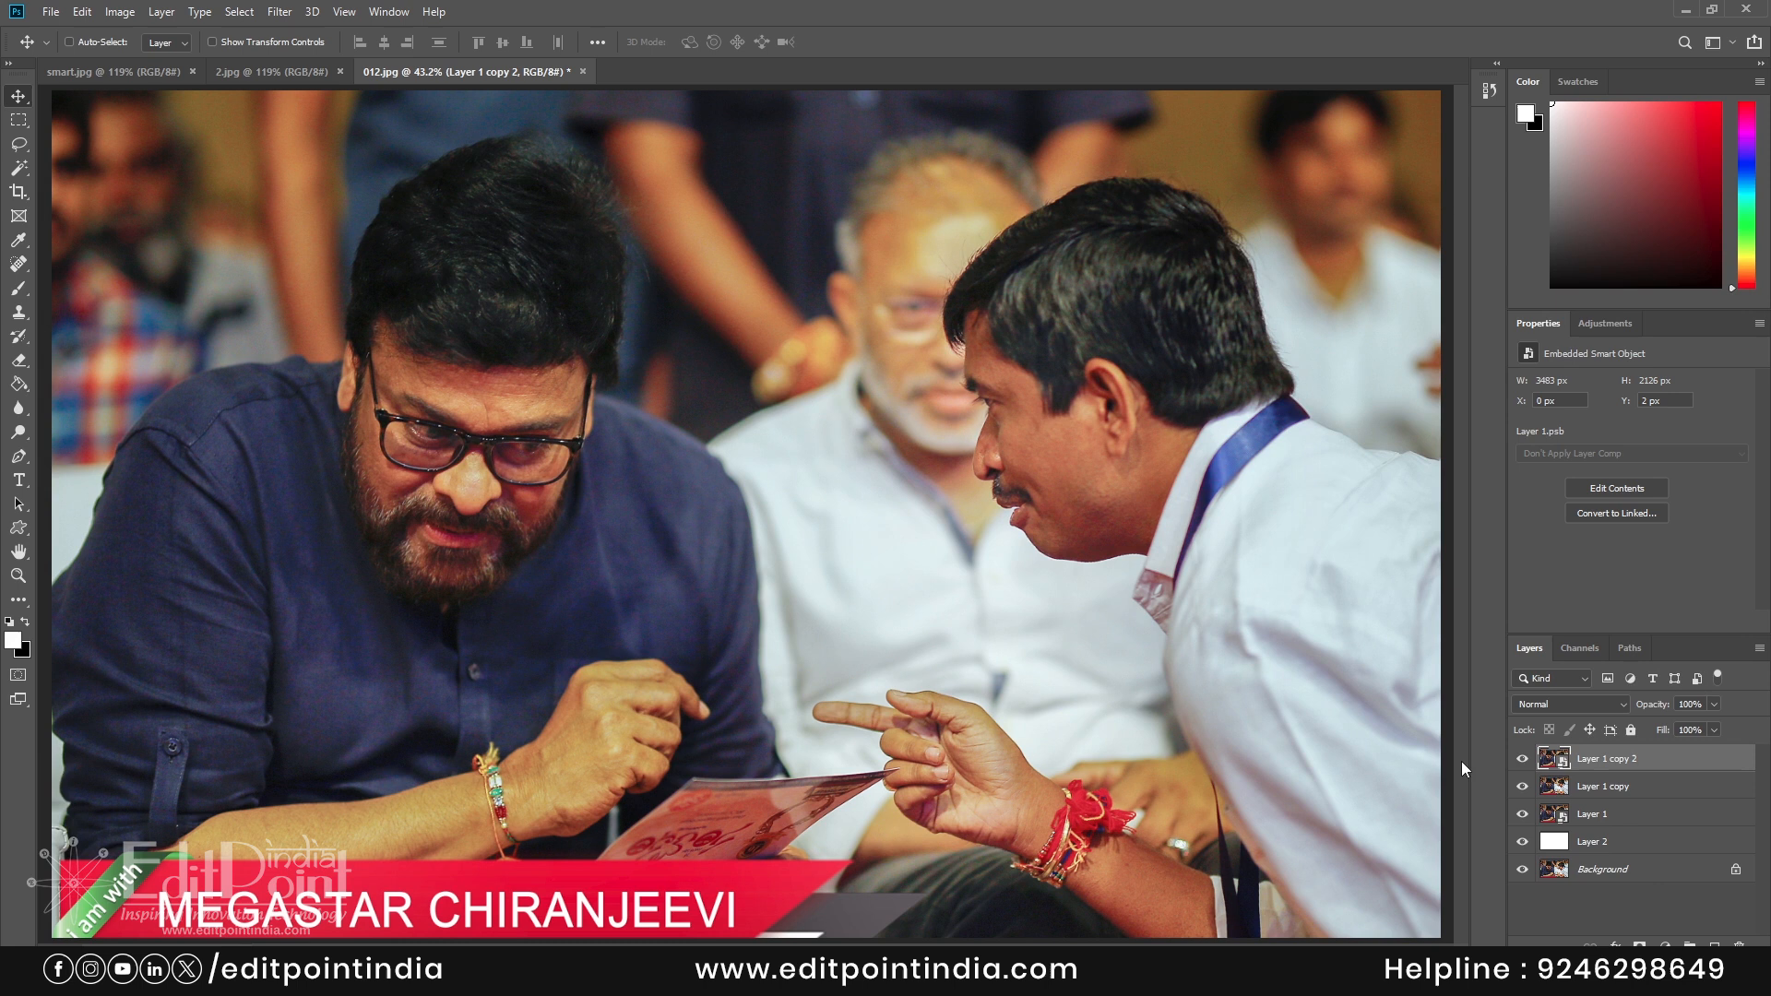
# - Compare the quality of the rescaled smart object and the rescaled pixel copy by toggling their layers' visibility
pyautogui.click(1522, 762)
pyautogui.click(1522, 761)
pyautogui.click(1522, 762)
pyautogui.click(1522, 762)
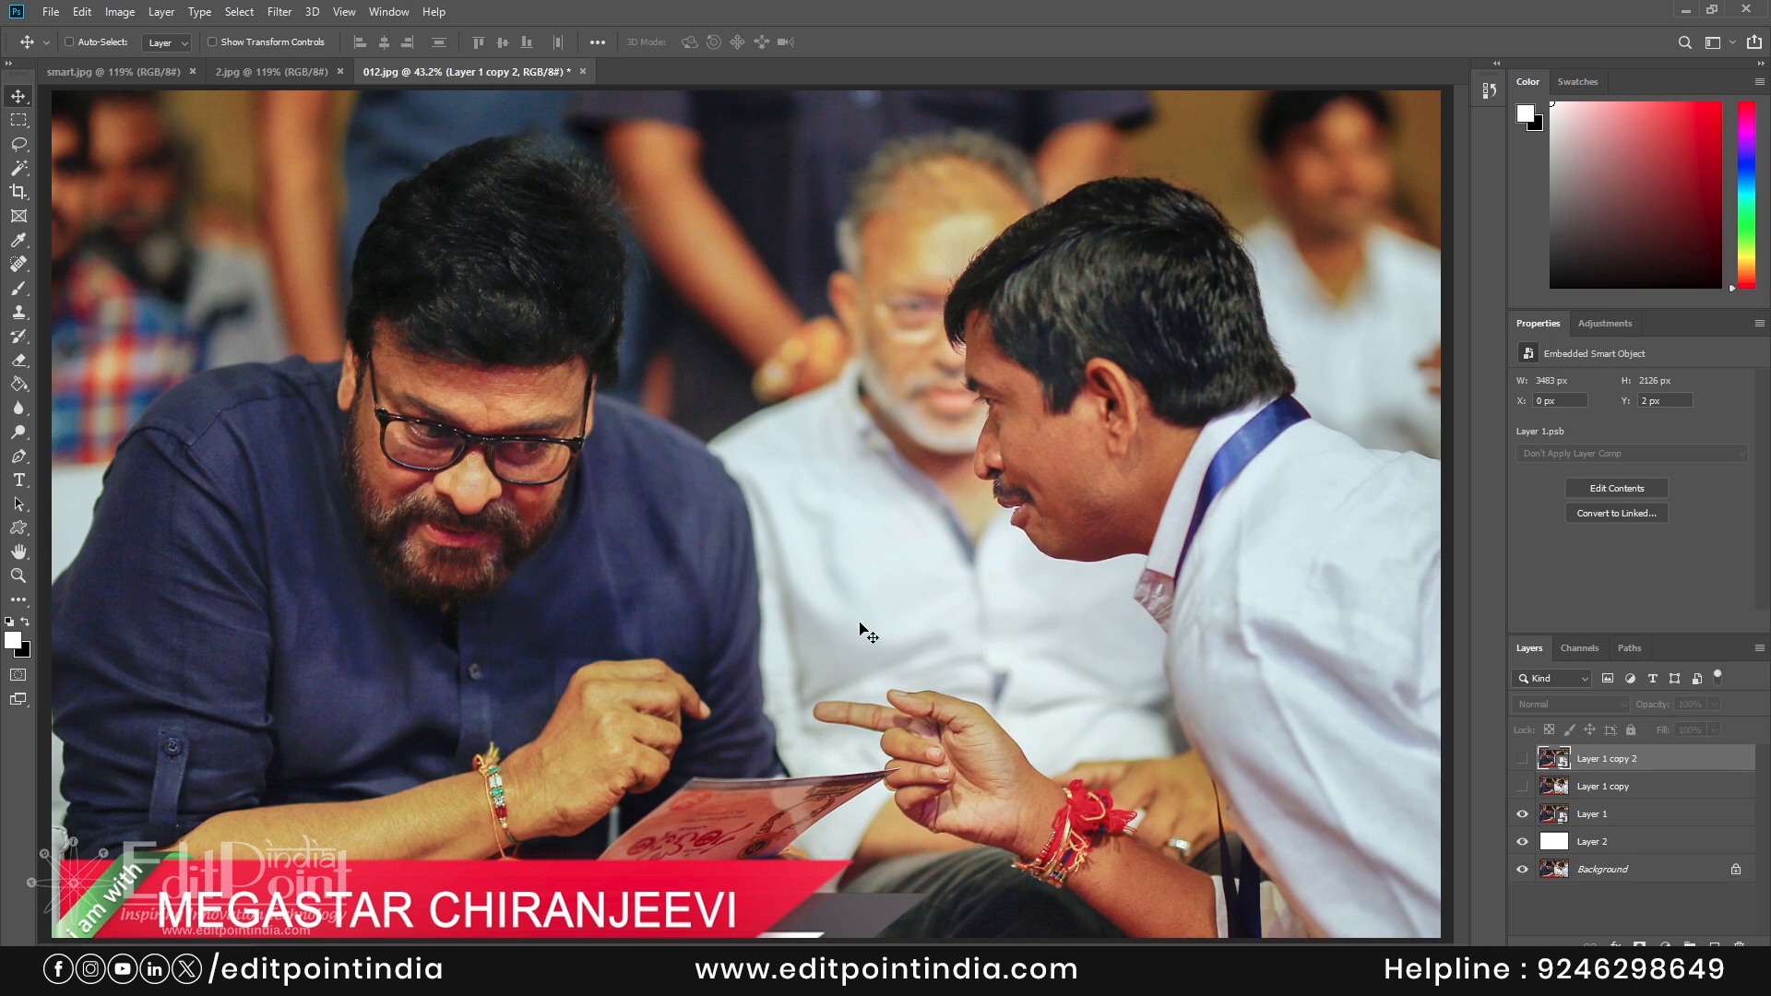
# - Switch to AlbumPoint and check the Fill As Smart Object option in its settings
pyautogui.click(369, 976)
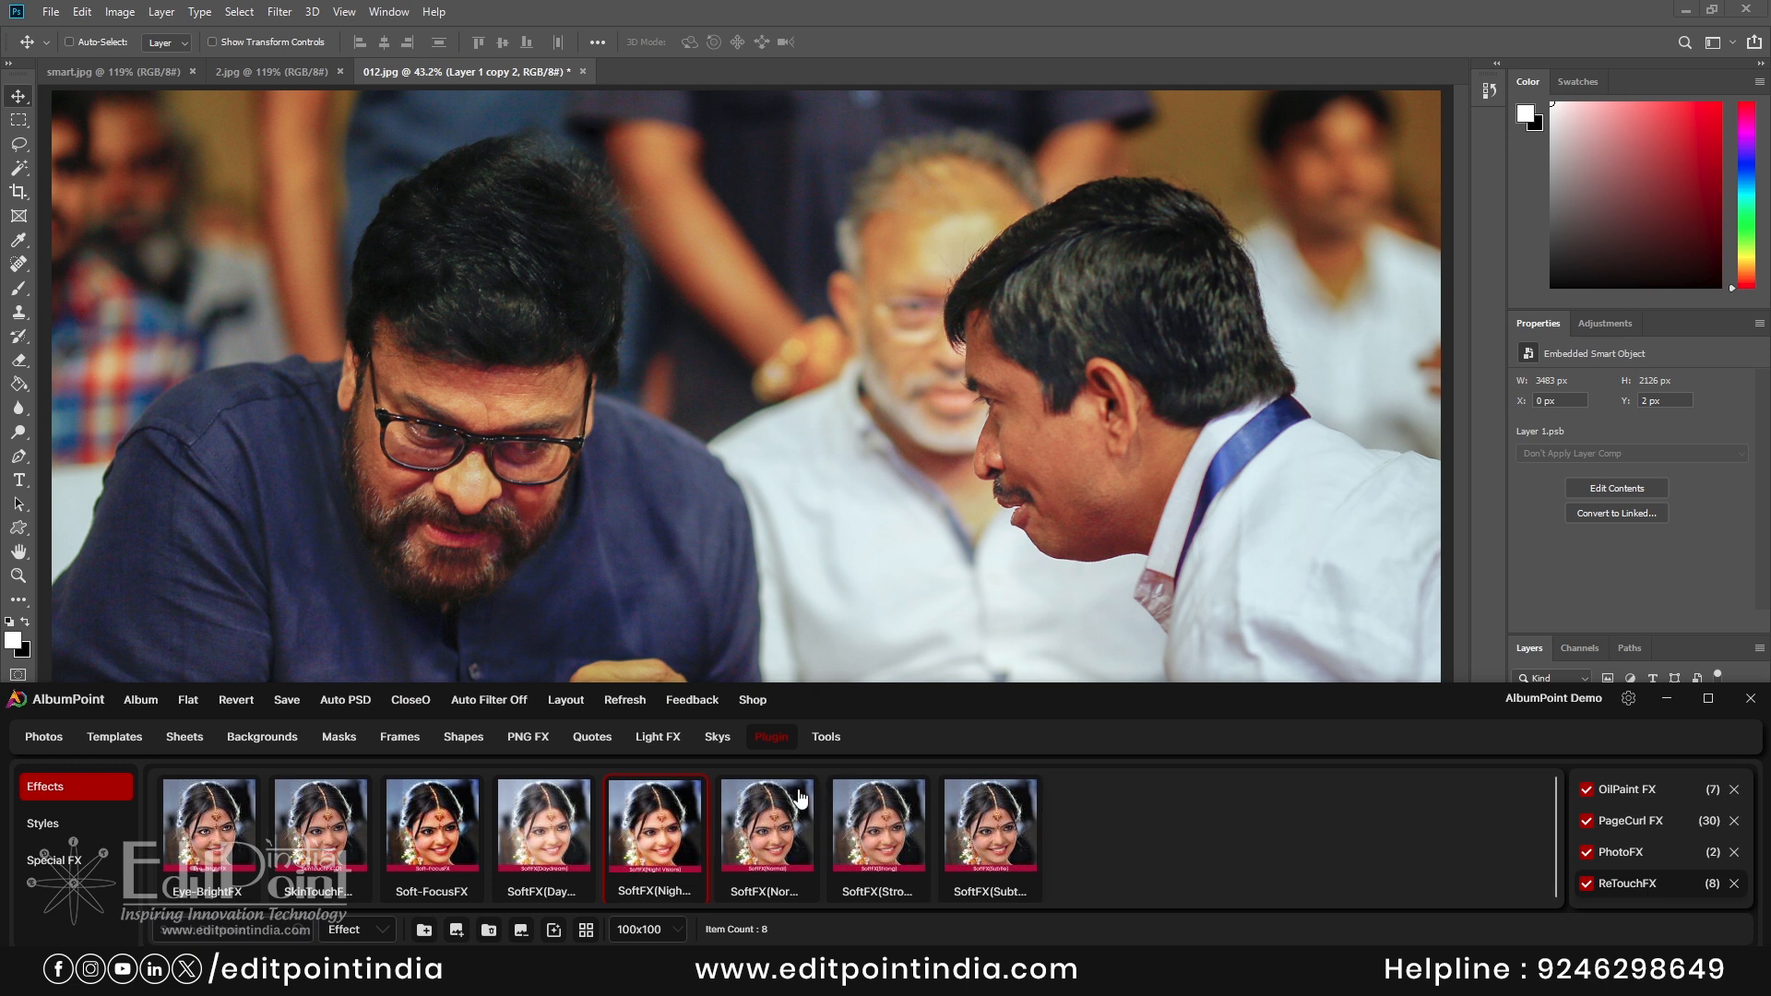
pyautogui.click(1629, 701)
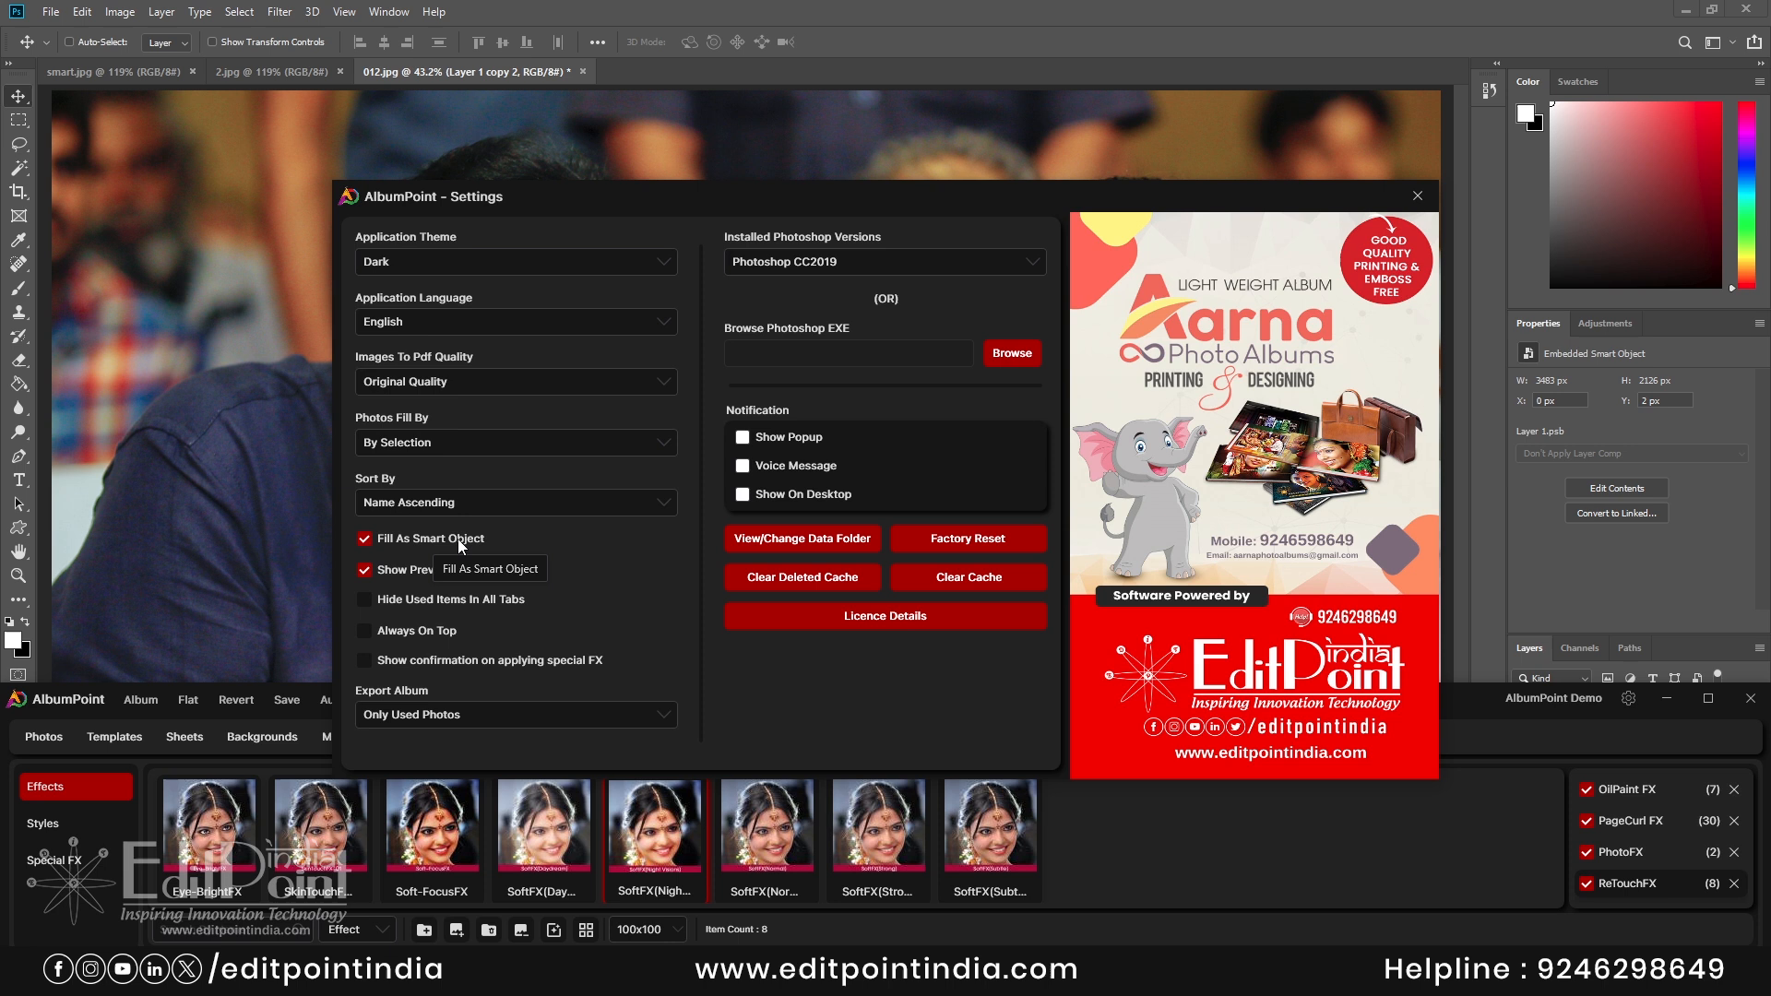
pyautogui.click(1417, 198)
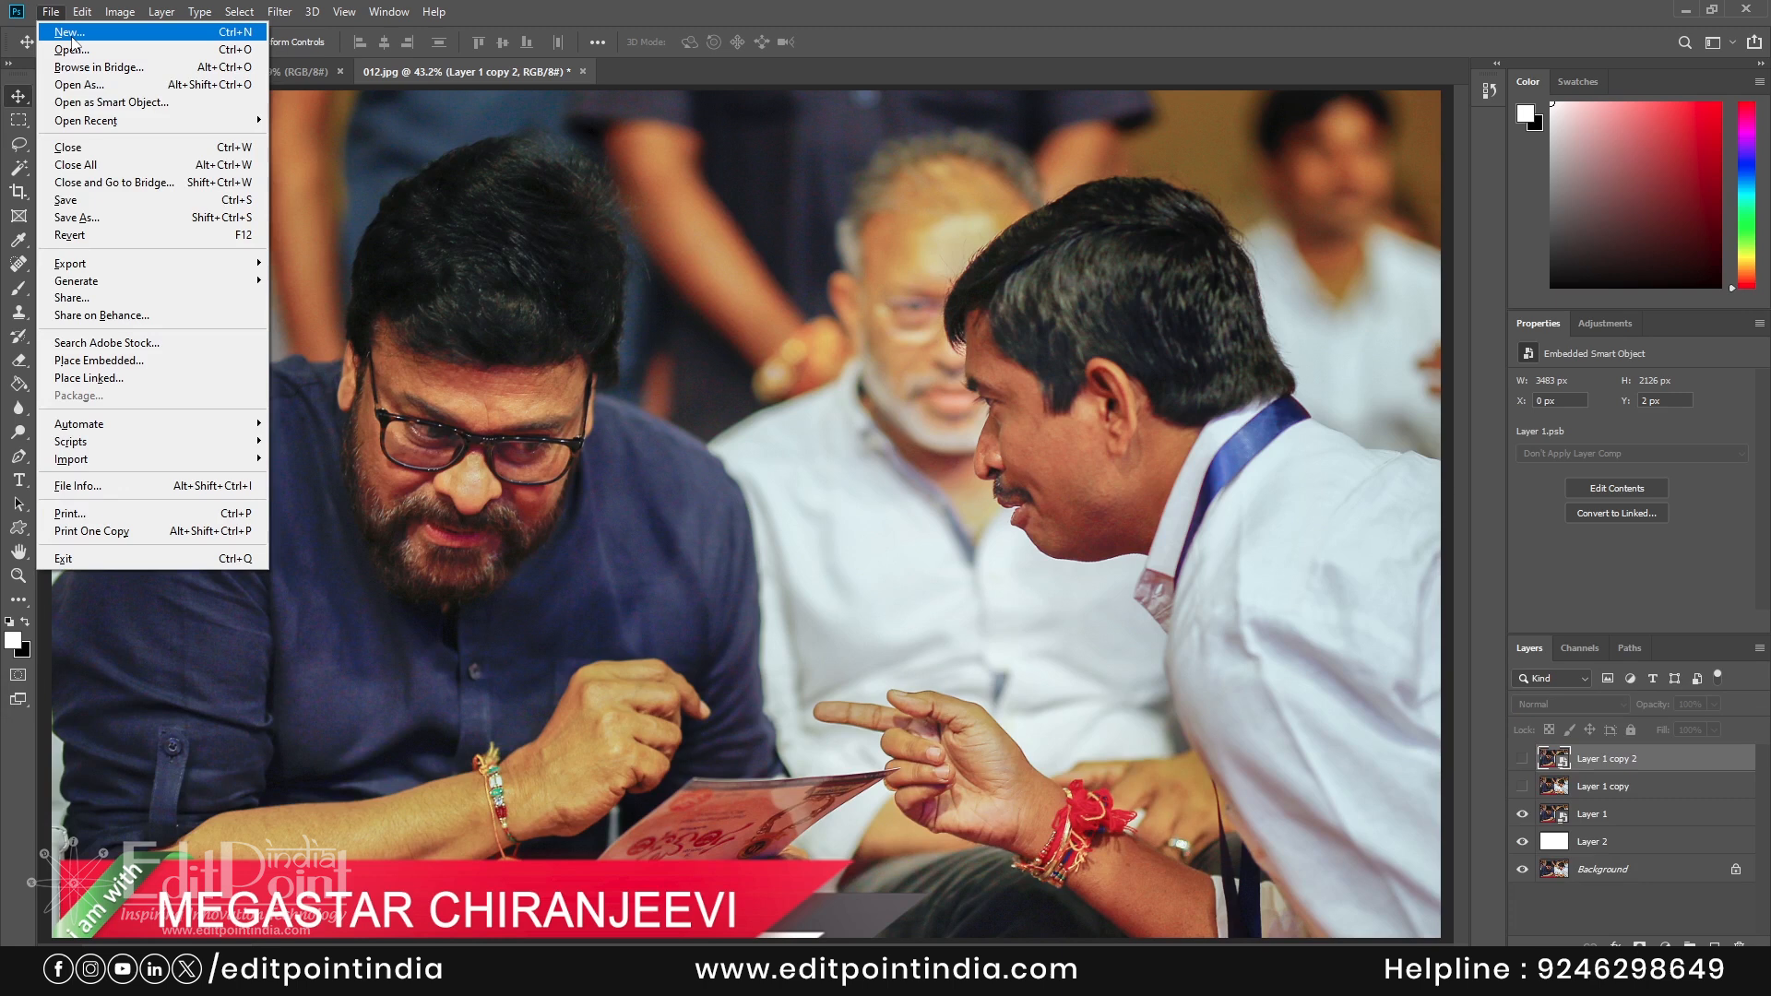
# - Create a new 12 × 12 inch RGB document at 300 pixels/inch with a white background
pyautogui.click(65, 31)
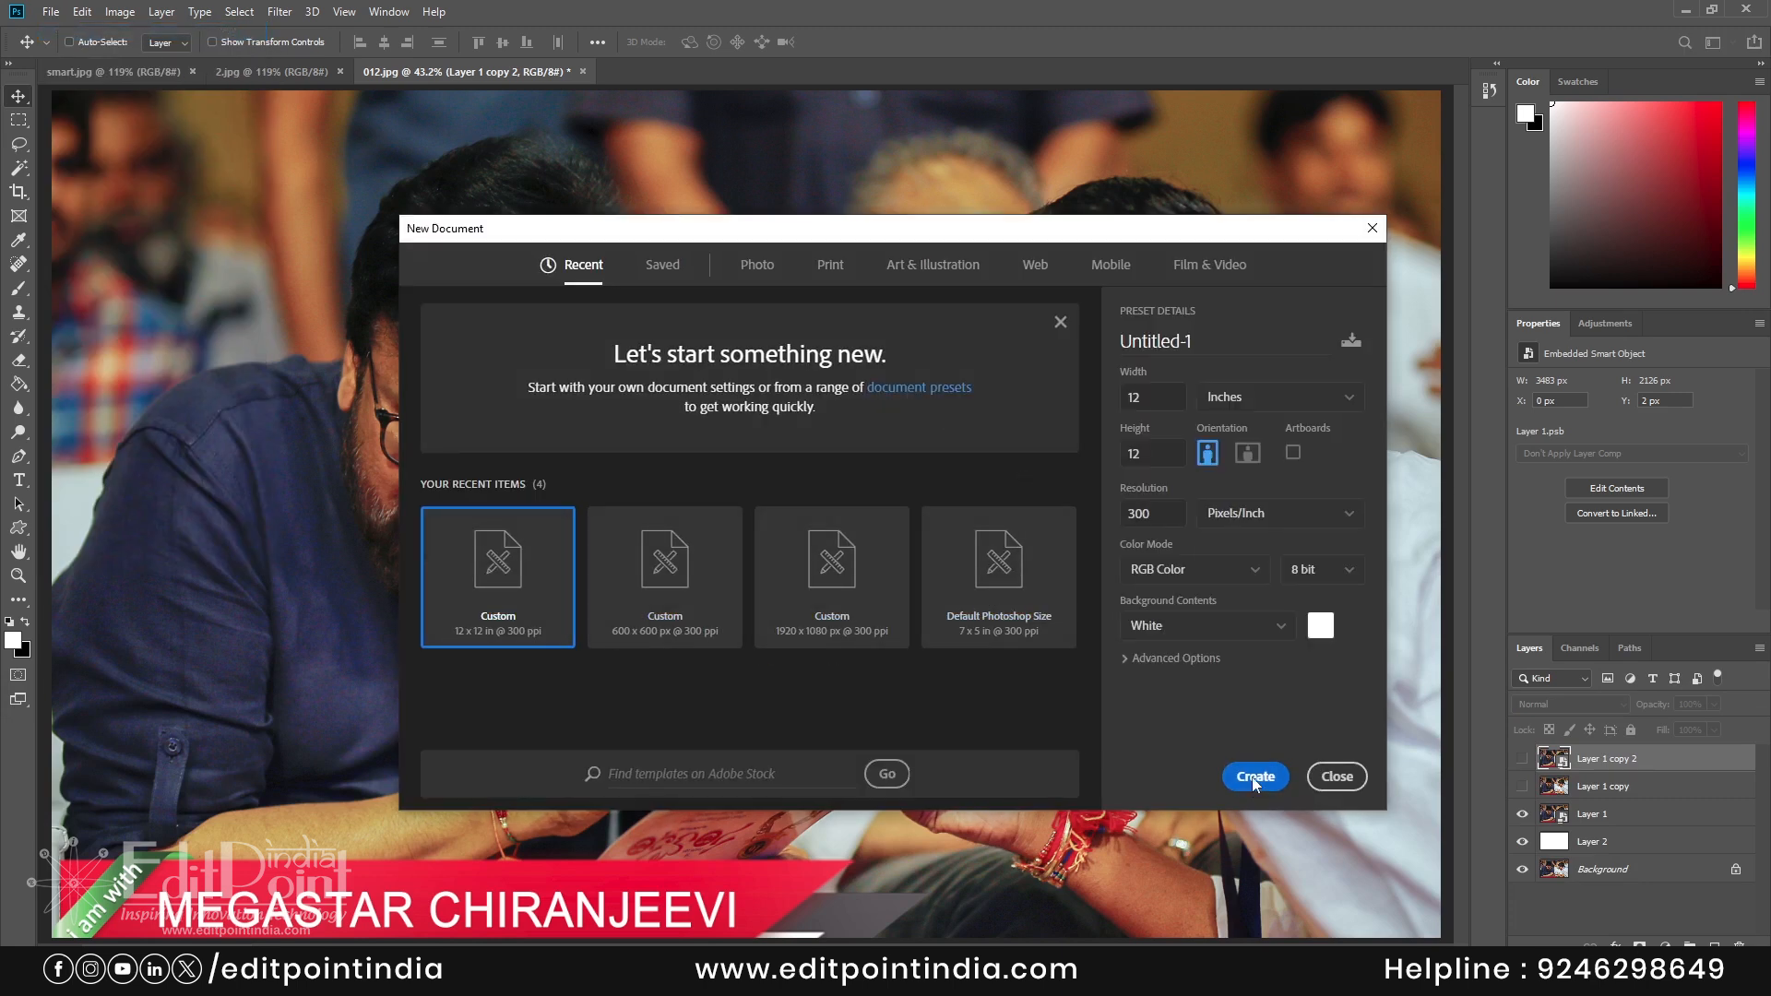
pyautogui.click(1254, 778)
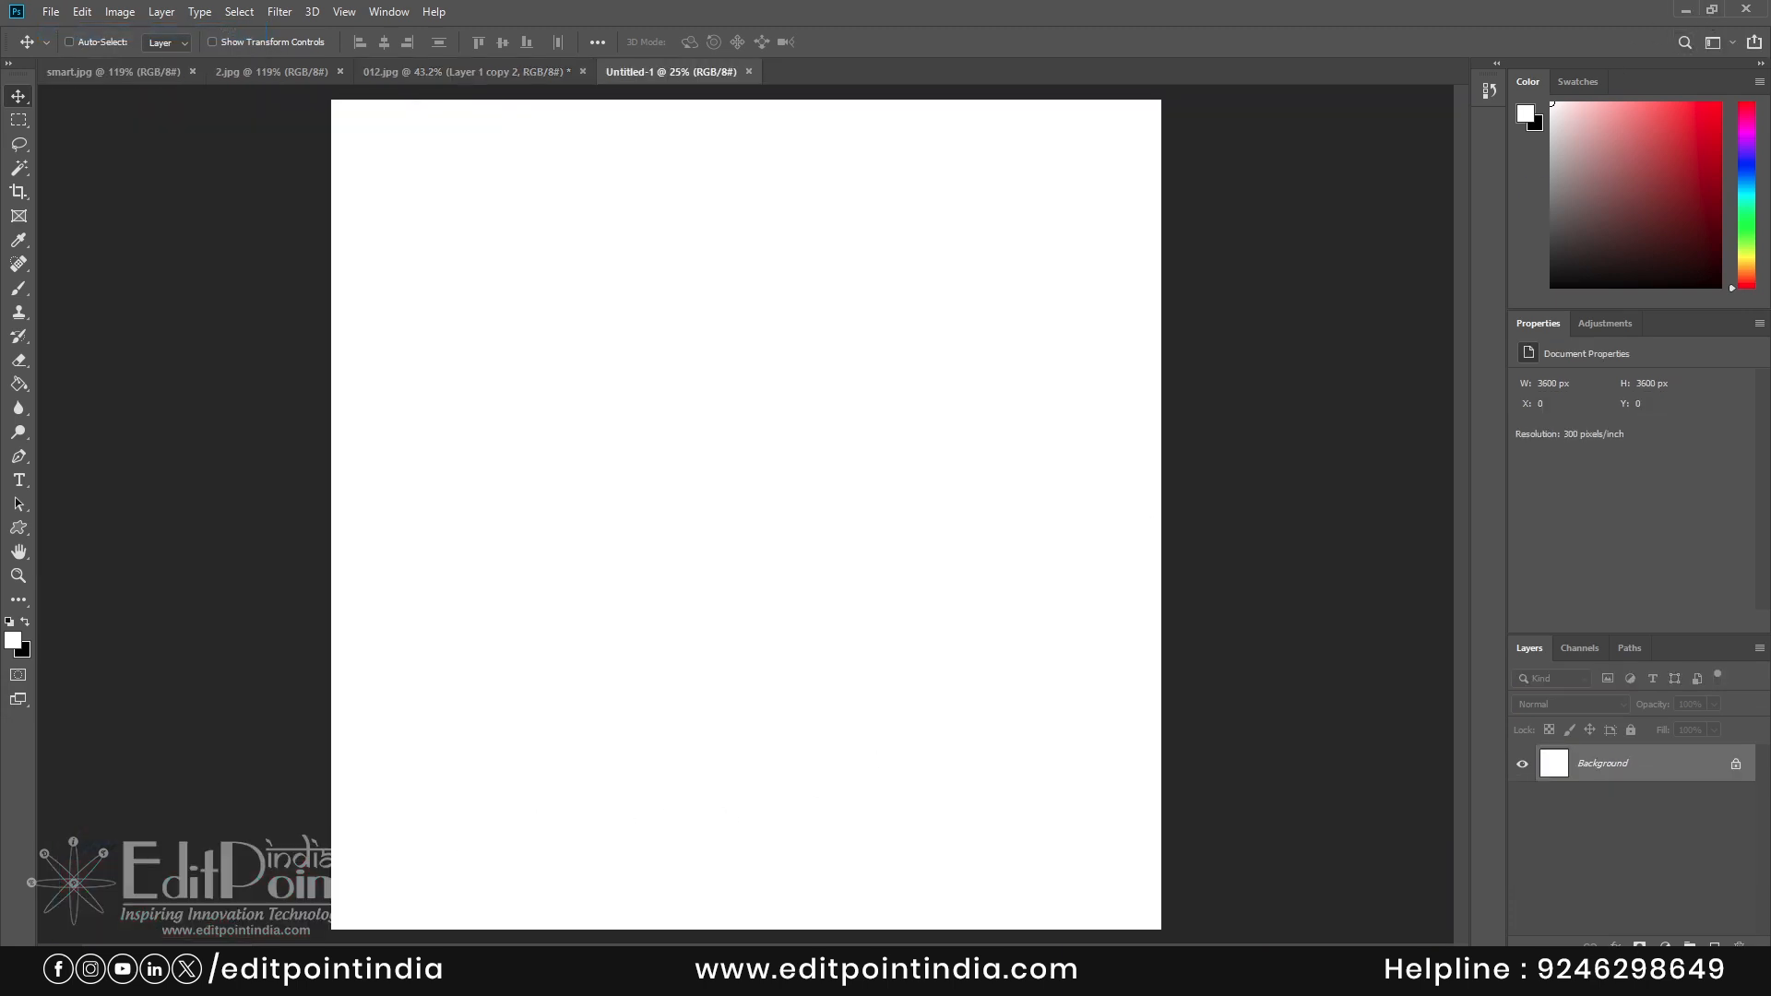
# - Bring up AlbumPoint alongside a resized Photoshop window and show AlbumPoint's photo library
pyautogui.click(821, 974)
pyautogui.click(1715, 9)
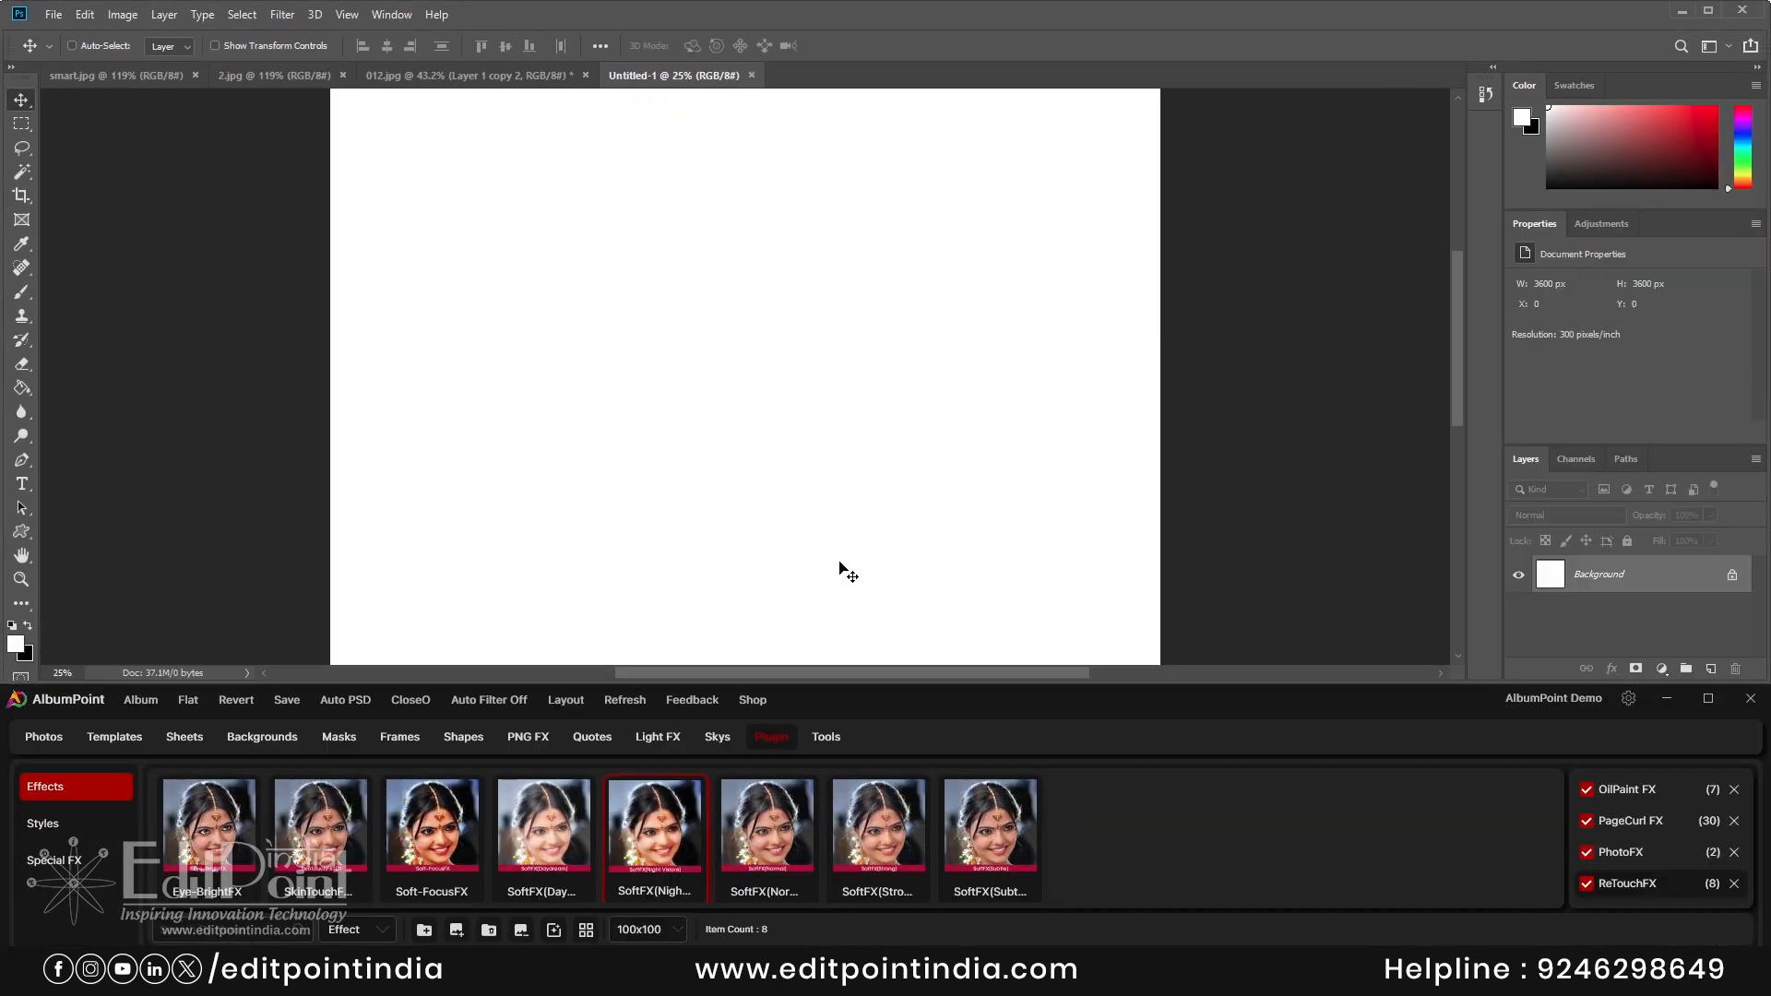
pyautogui.click(46, 743)
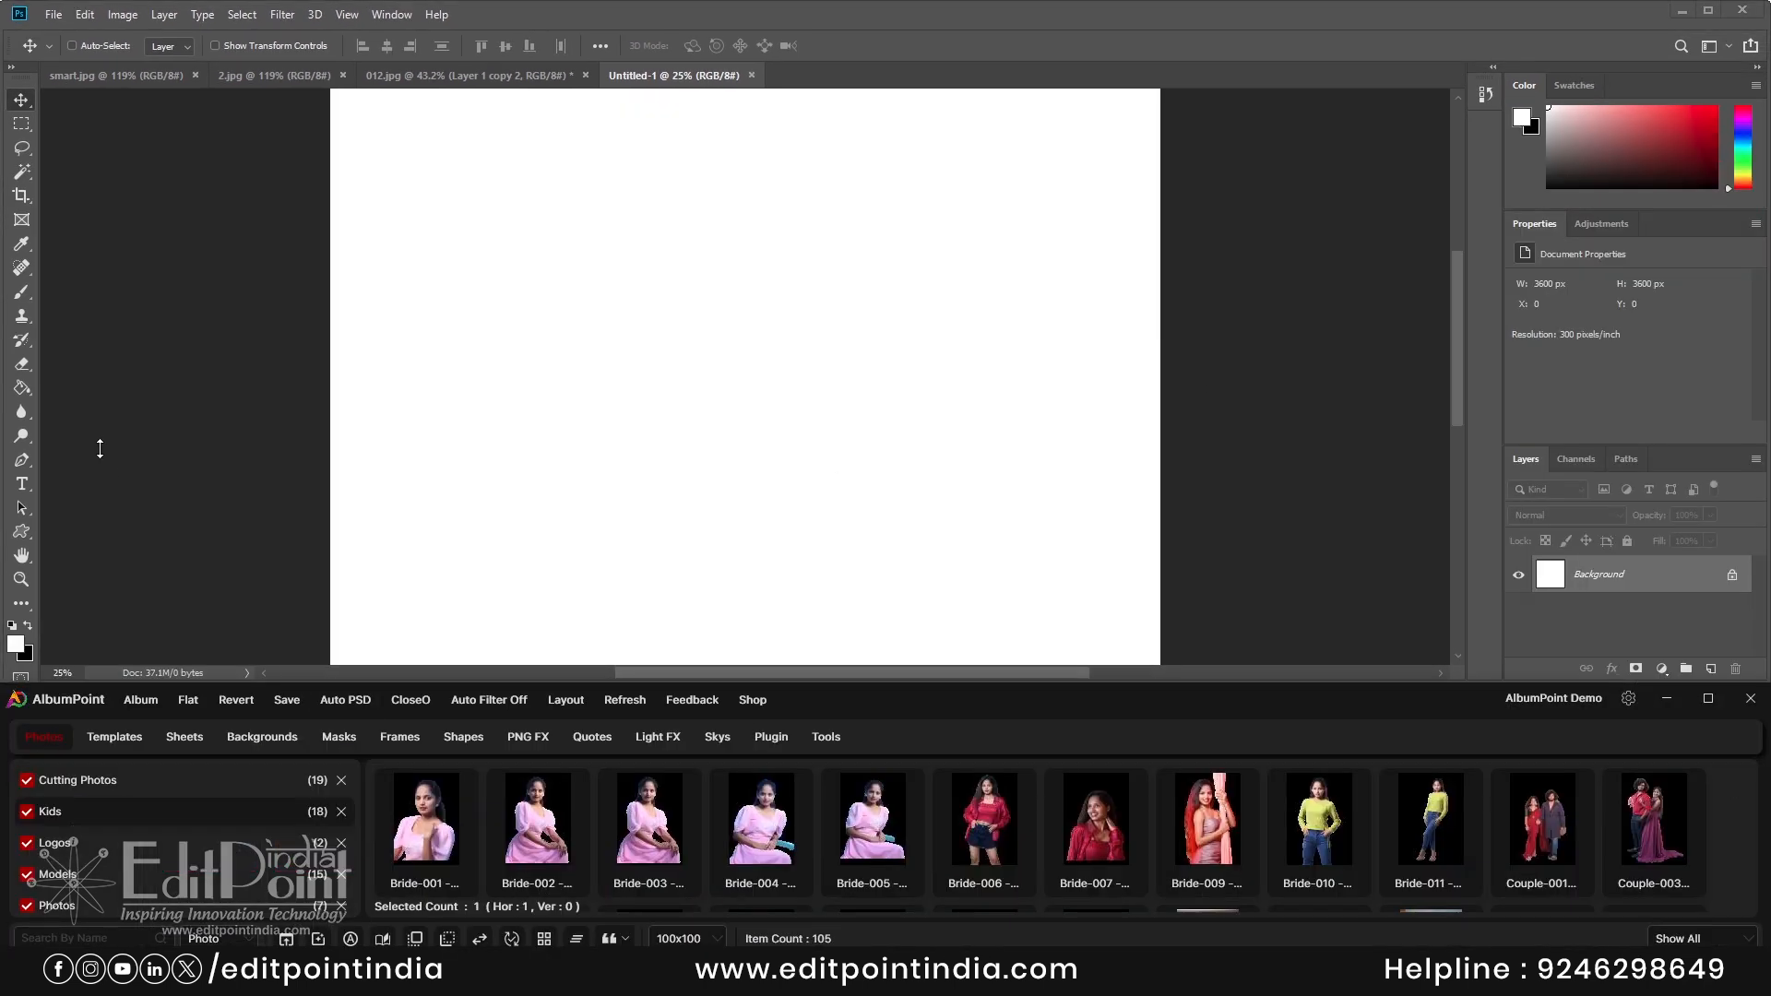
# - Draw a rectangular marquee on the blank page and fill it with a photo from AlbumPoint's Kids category
pyautogui.click(30, 128)
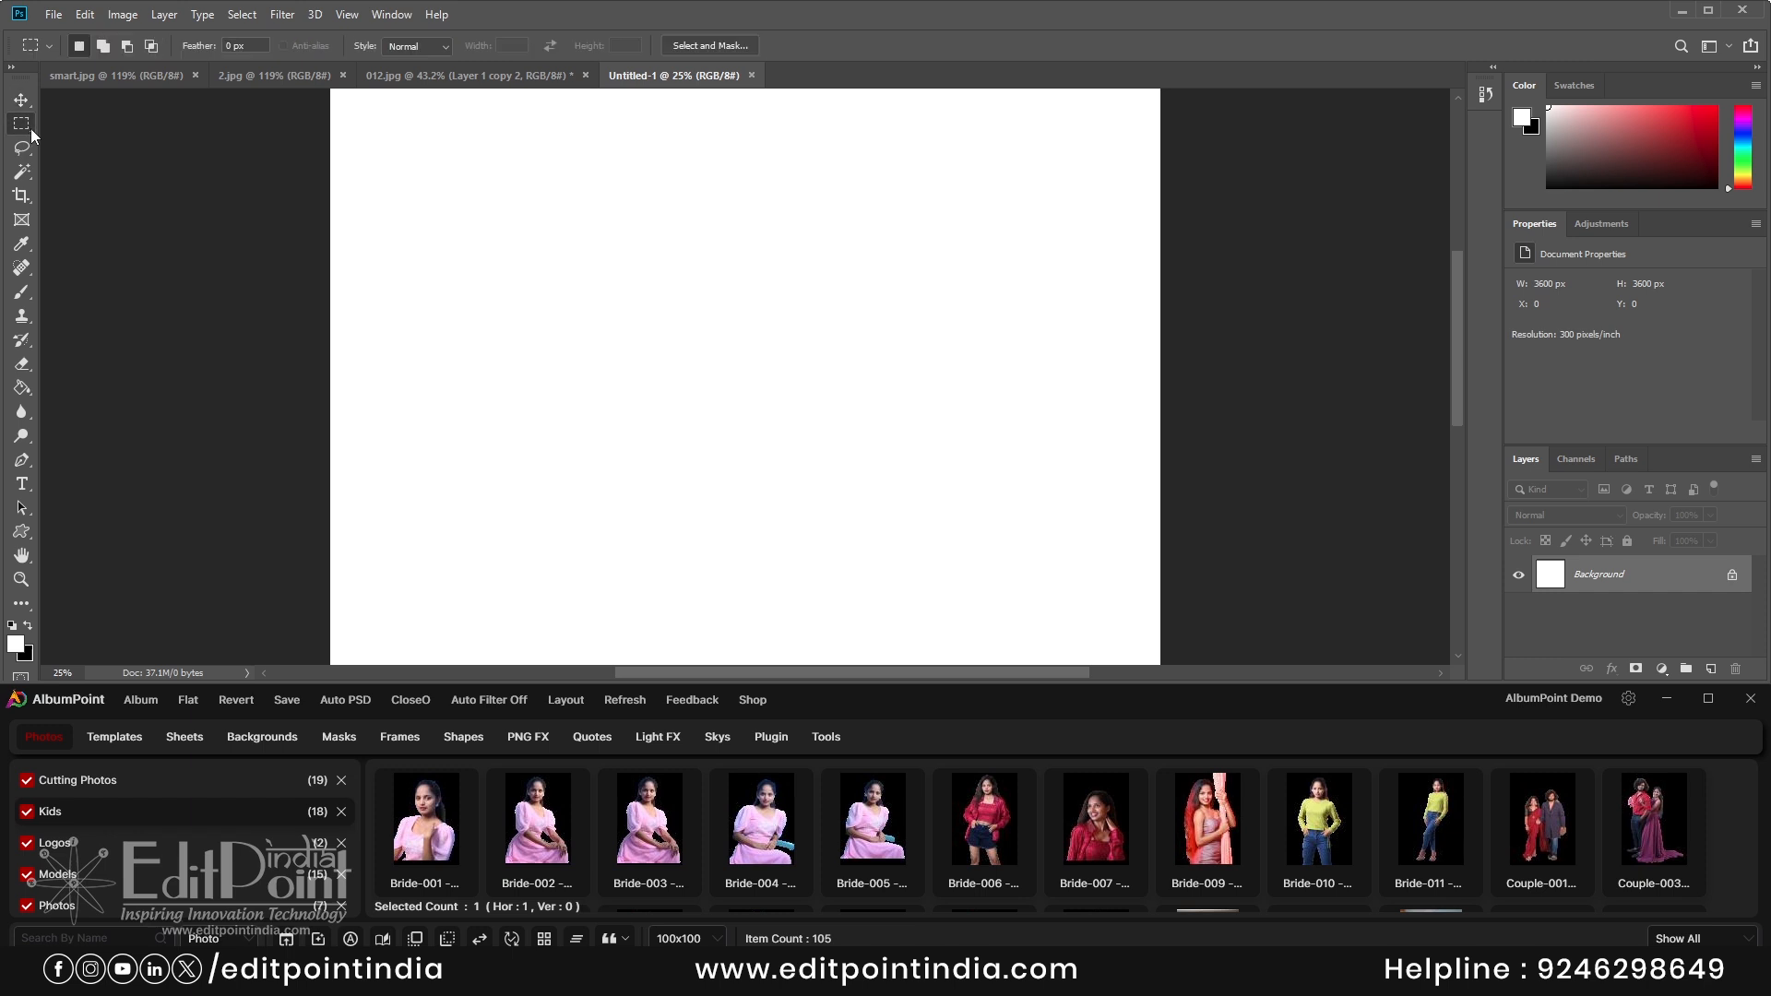
pyautogui.moveTo(535, 185); pyautogui.dragTo(1057, 475)
pyautogui.click(86, 811)
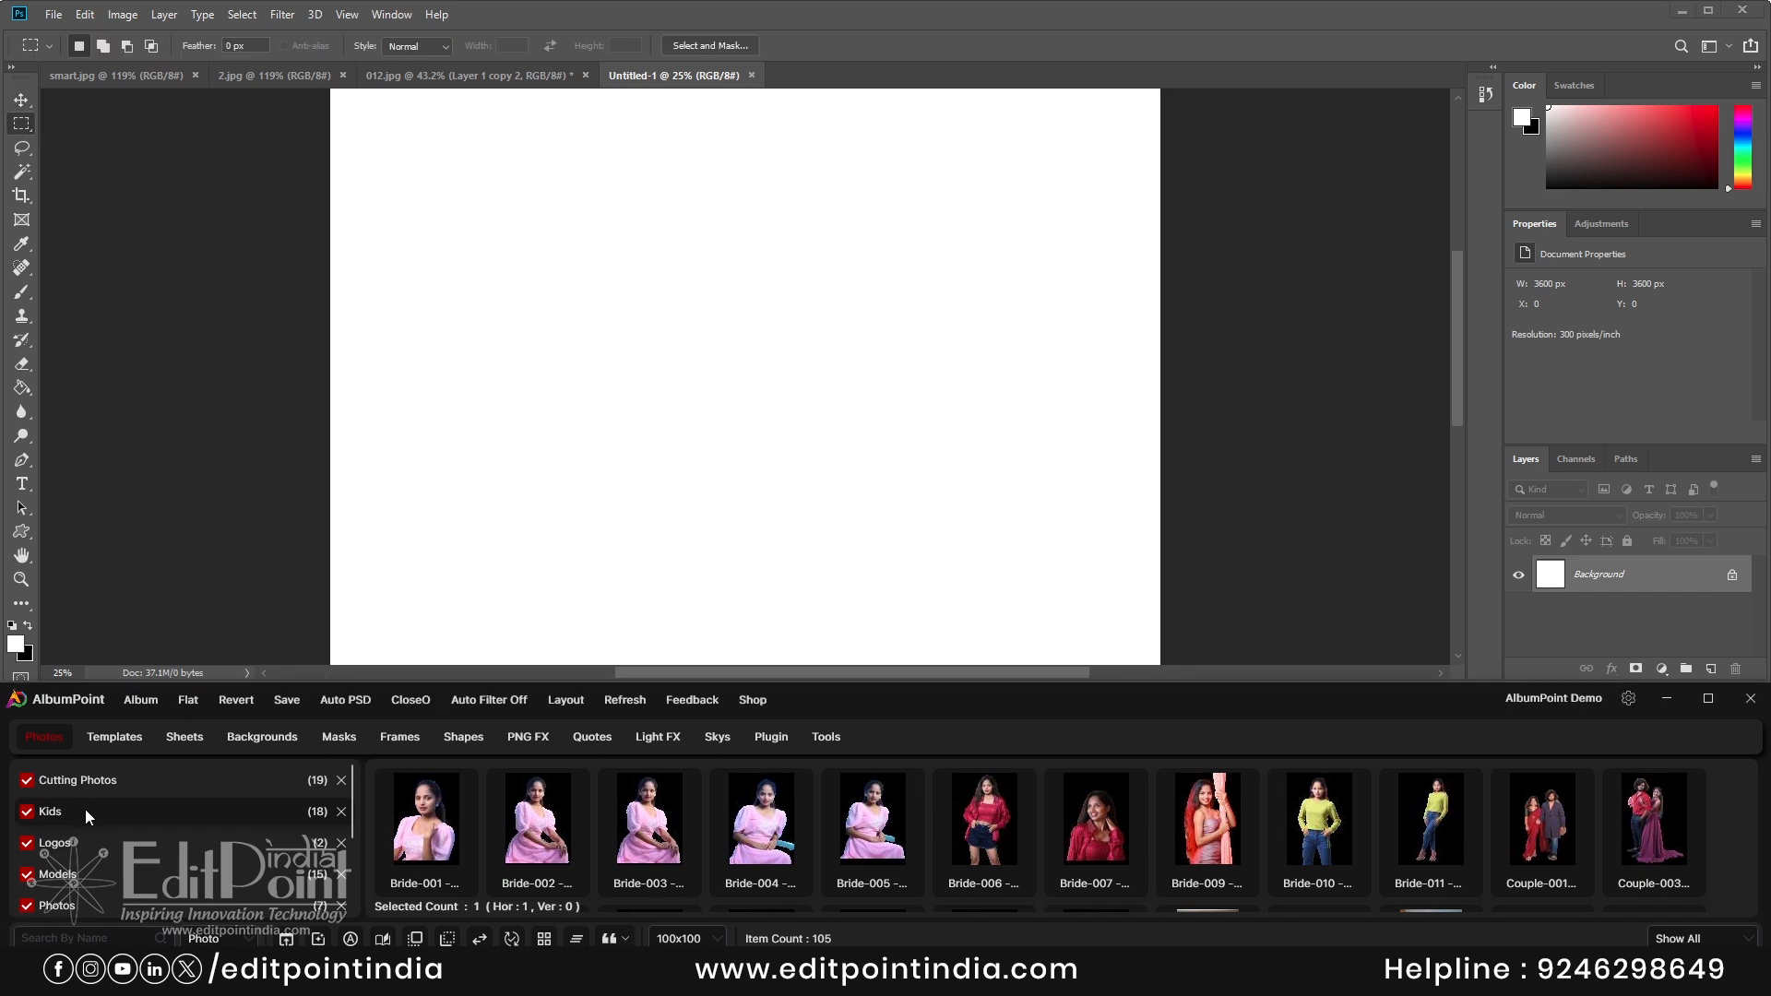
pyautogui.click(170, 809)
pyautogui.doubleClick(980, 845)
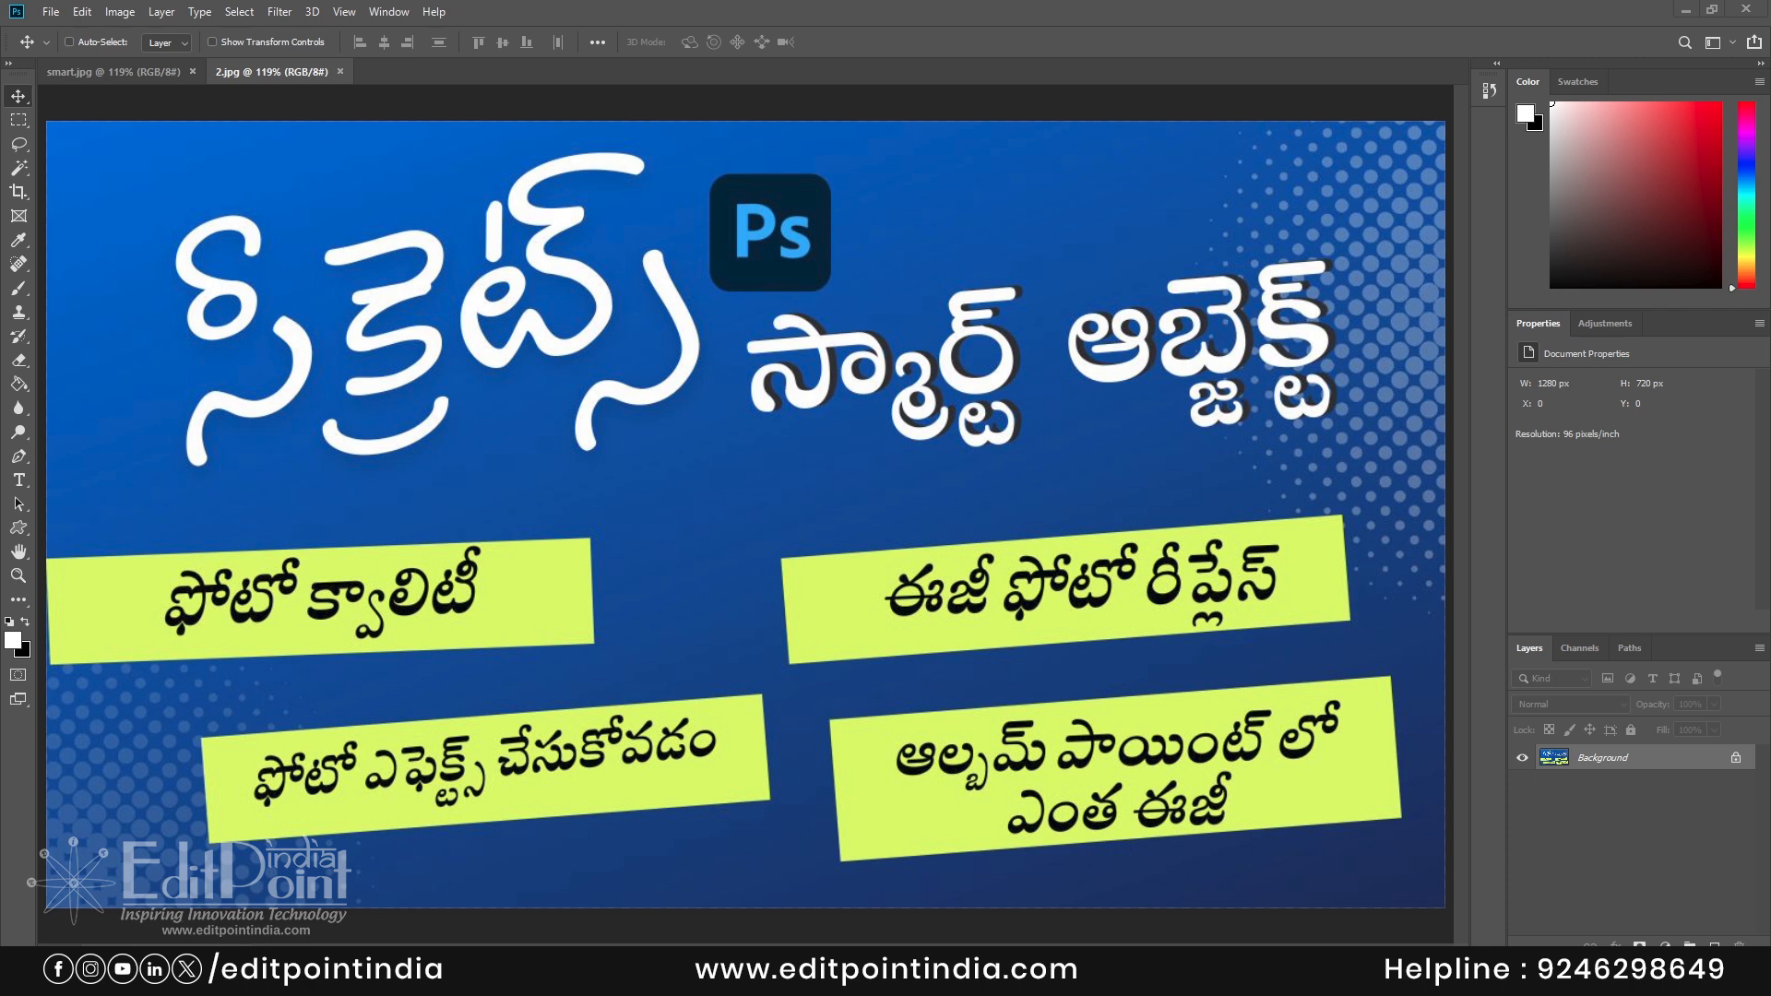
# - Open 8952262_5632.jpg, unlock its background layer and cut out the billboard's white panel with a Magic Wand selection
pyautogui.click(406, 977)
pyautogui.moveTo(348, 213); pyautogui.dragTo(1129, 52)
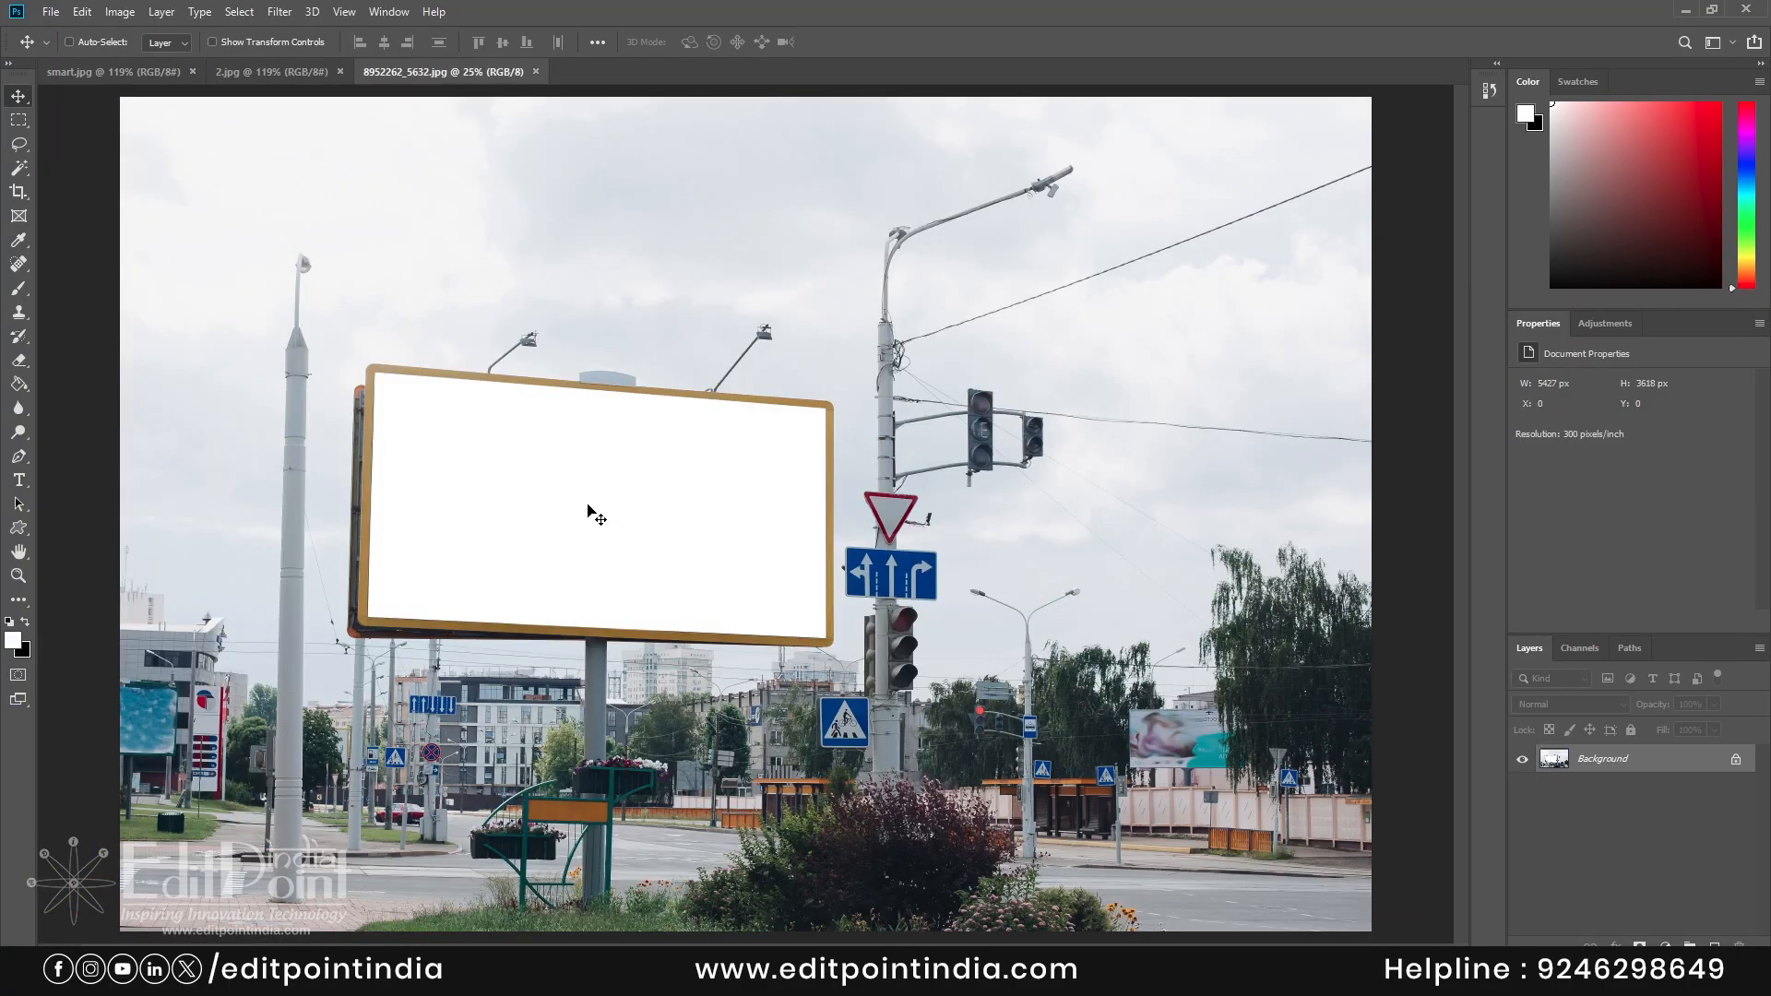
pyautogui.click(18, 168)
pyautogui.click(705, 524)
pyautogui.click(1735, 758)
pyautogui.press('Delete')
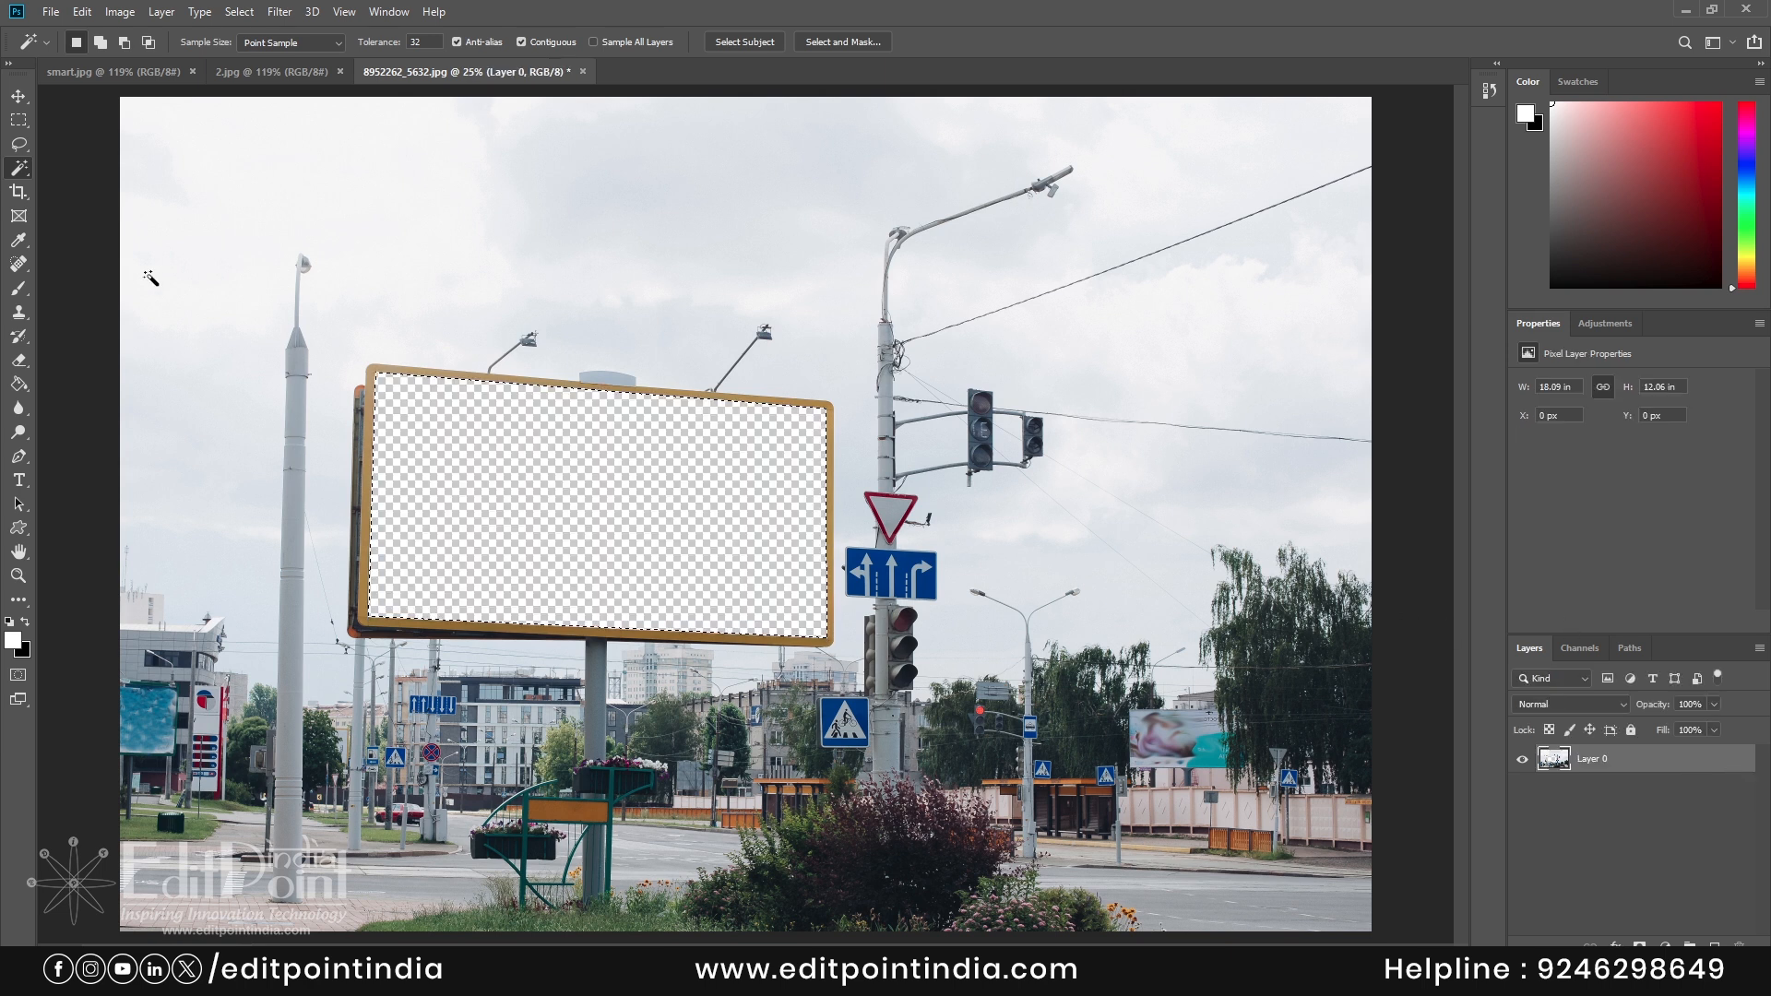
pyautogui.click(19, 120)
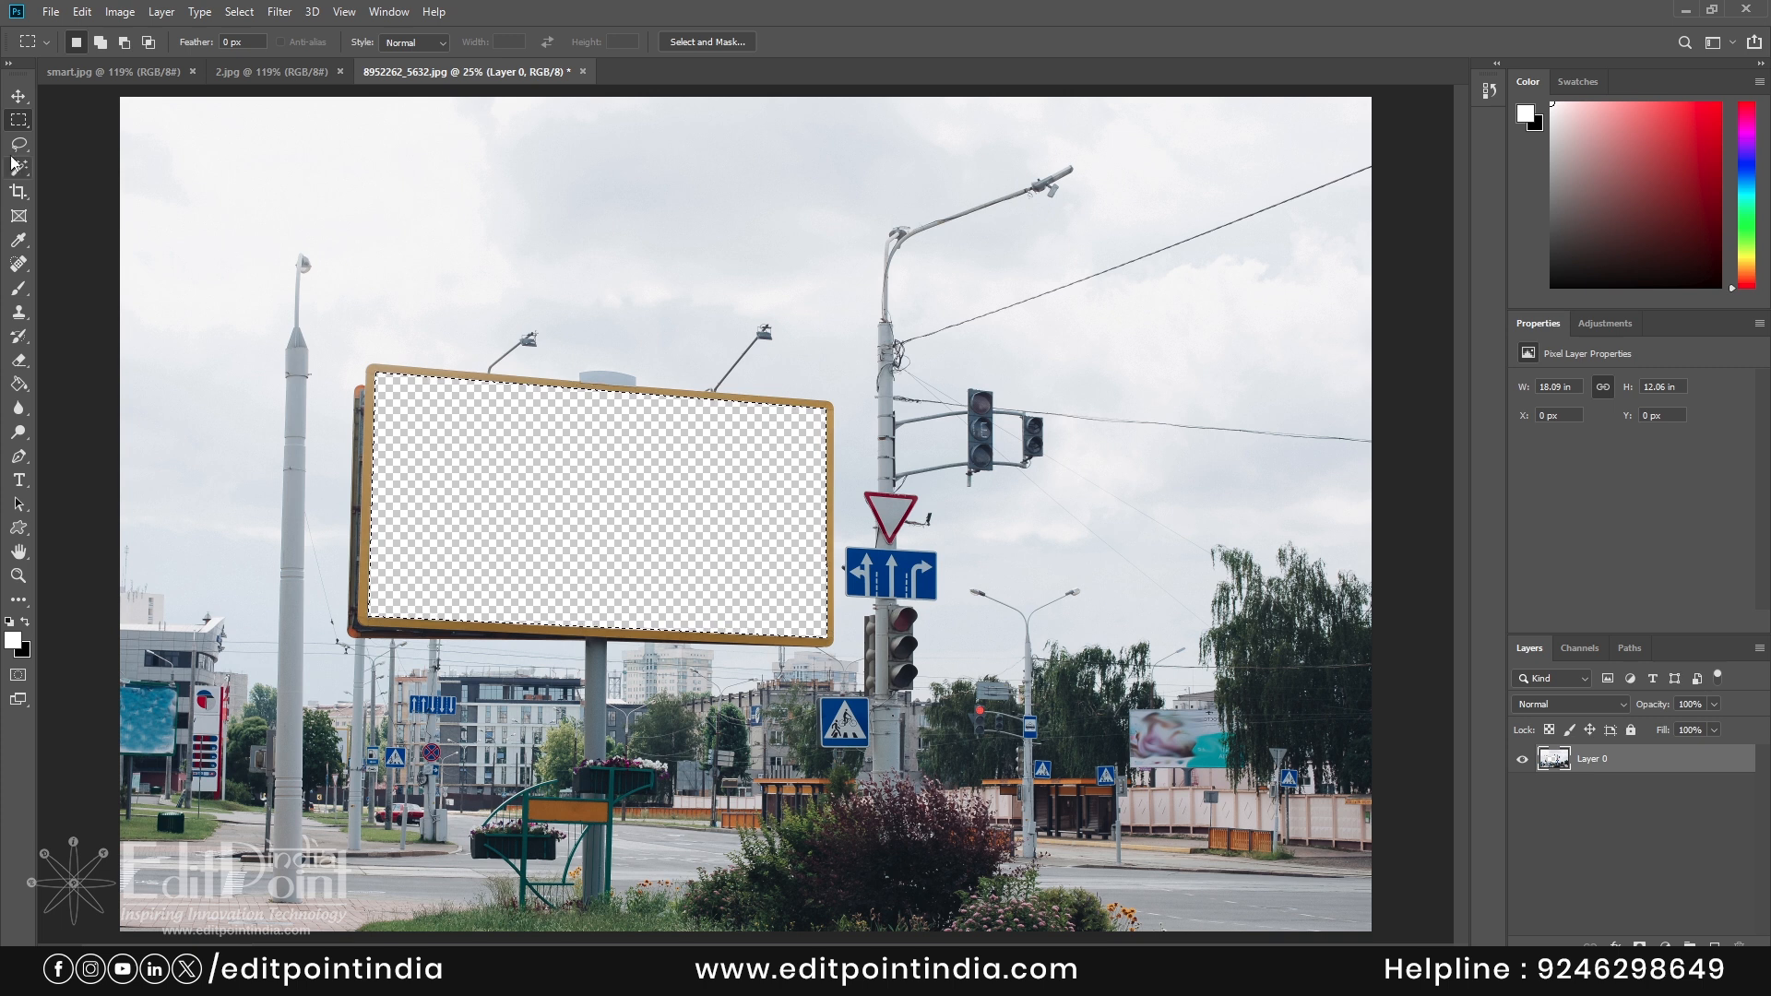
pyautogui.click(432, 244)
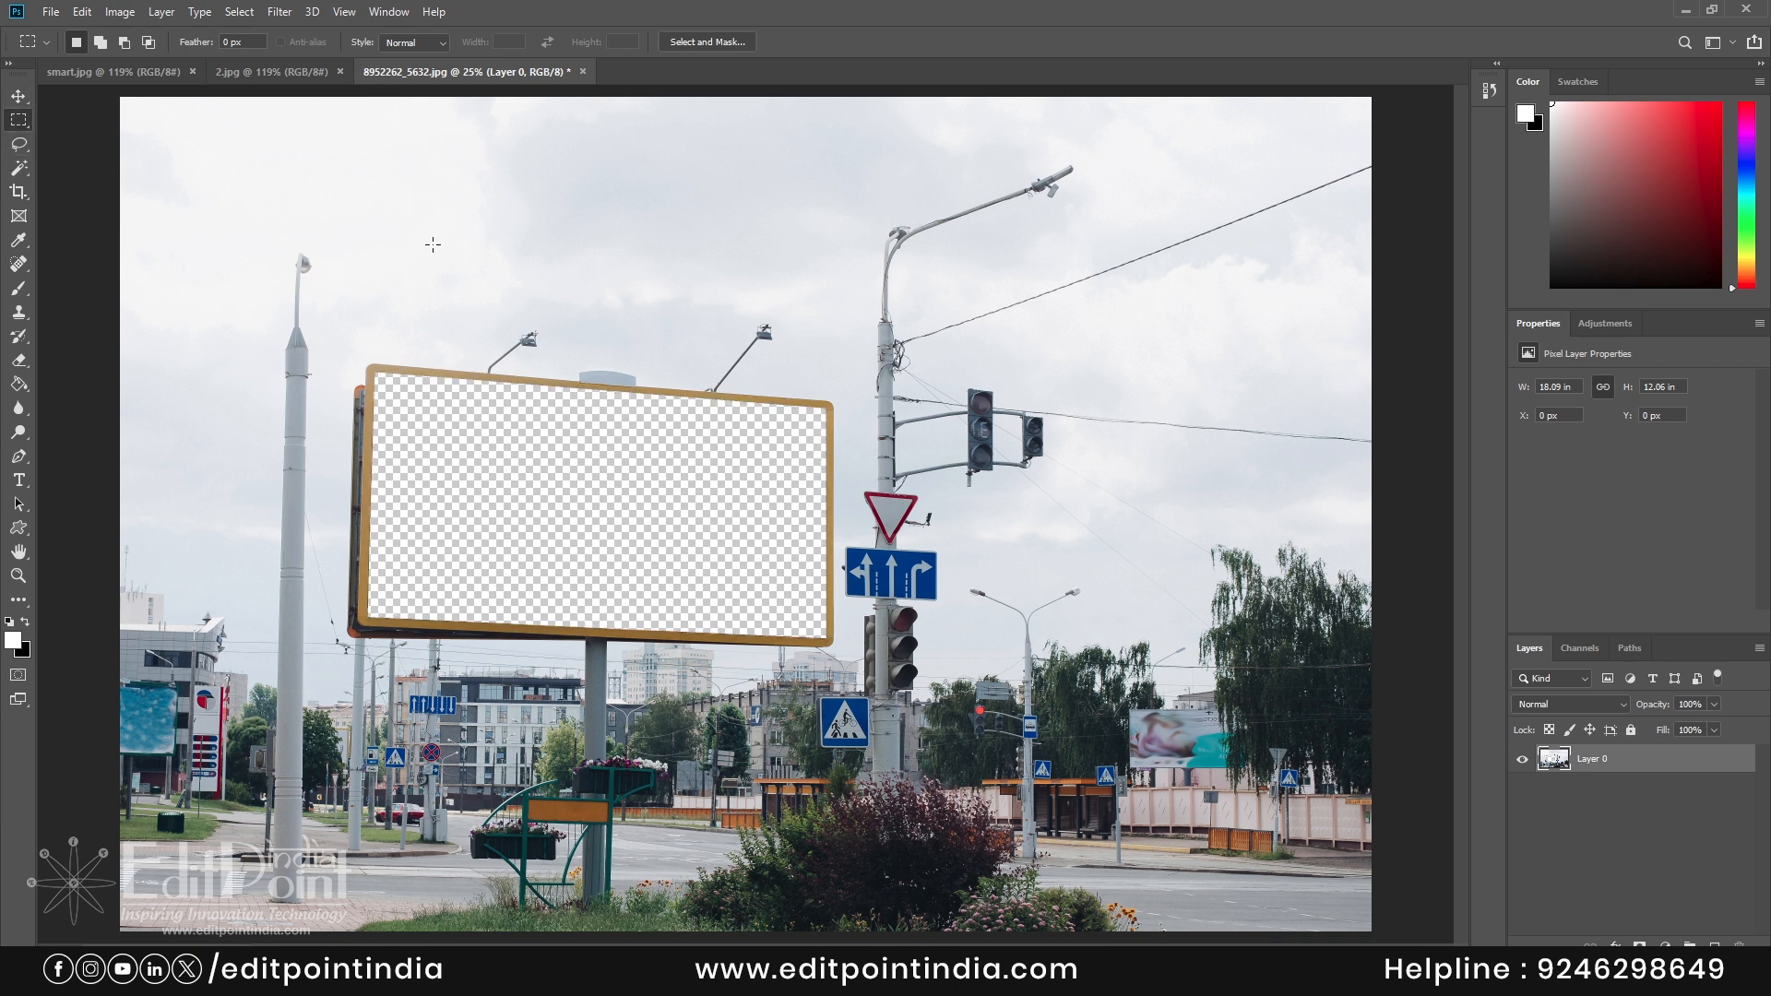
# - Copy the entire 012.jpg photo into the billboard document and convert its layer to a smart object
pyautogui.click(18, 95)
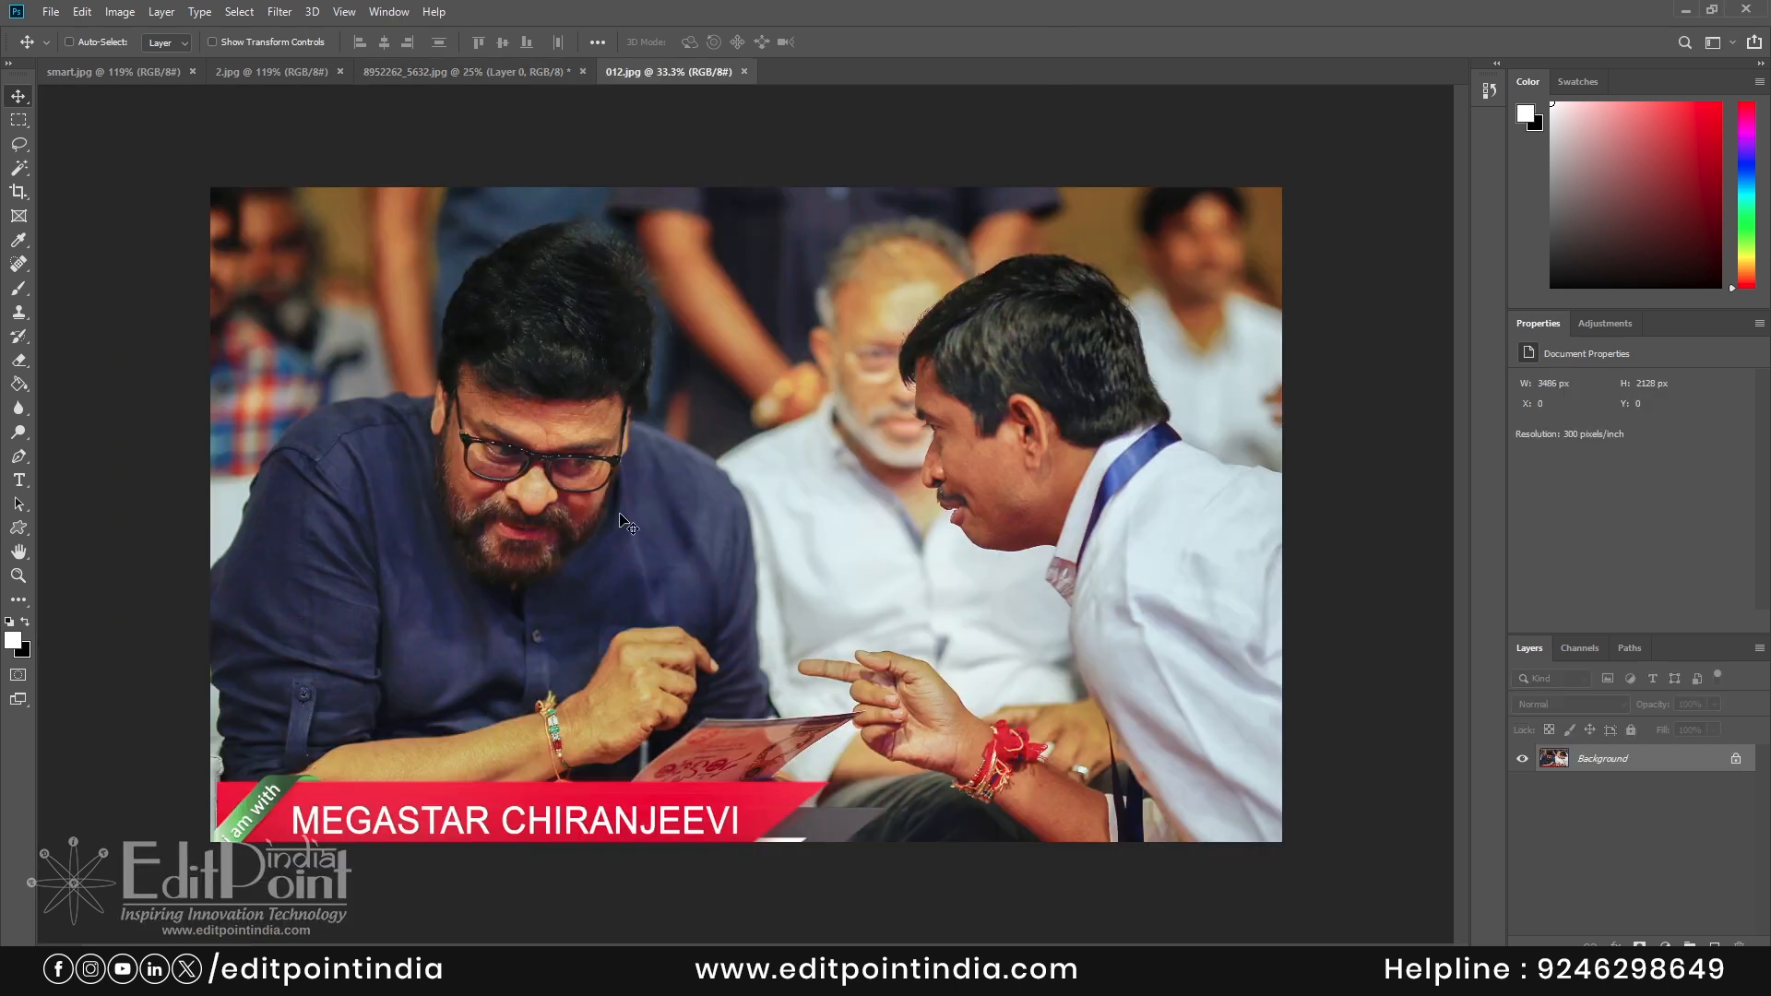
pyautogui.hotkey('ctrl', 'a')
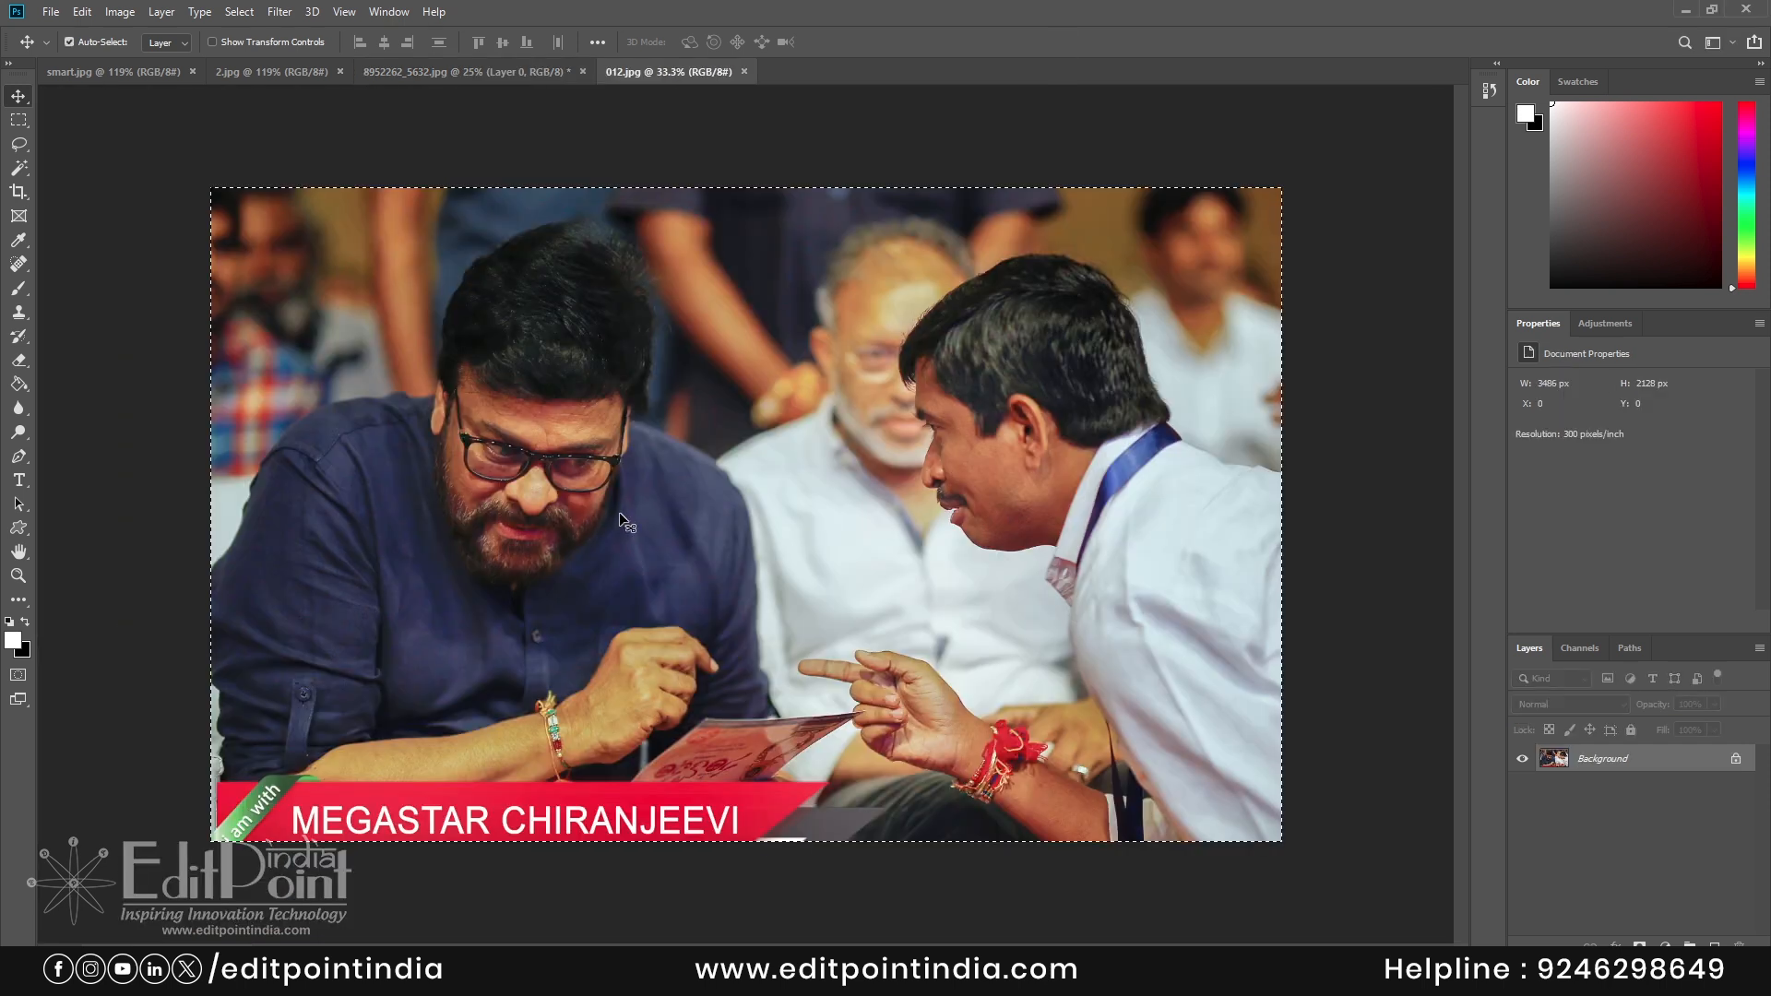
pyautogui.click(406, 71)
pyautogui.hotkey('ctrl', 'v')
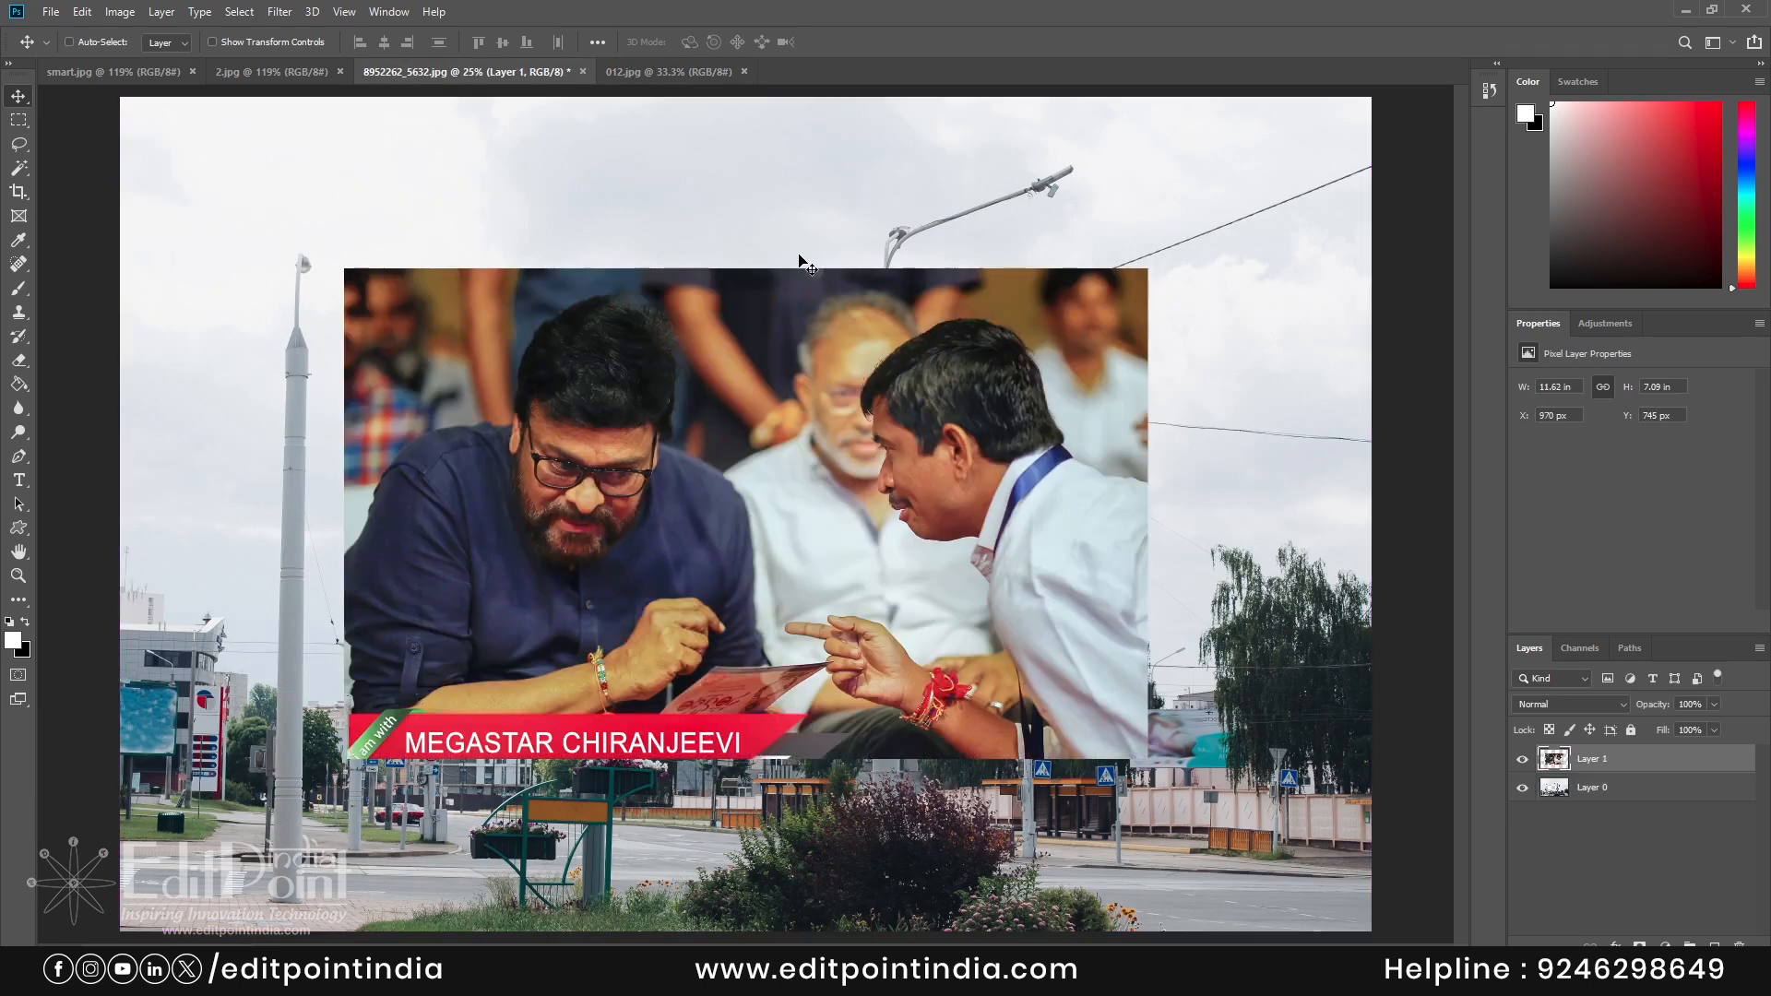
pyautogui.rightClick(1582, 764)
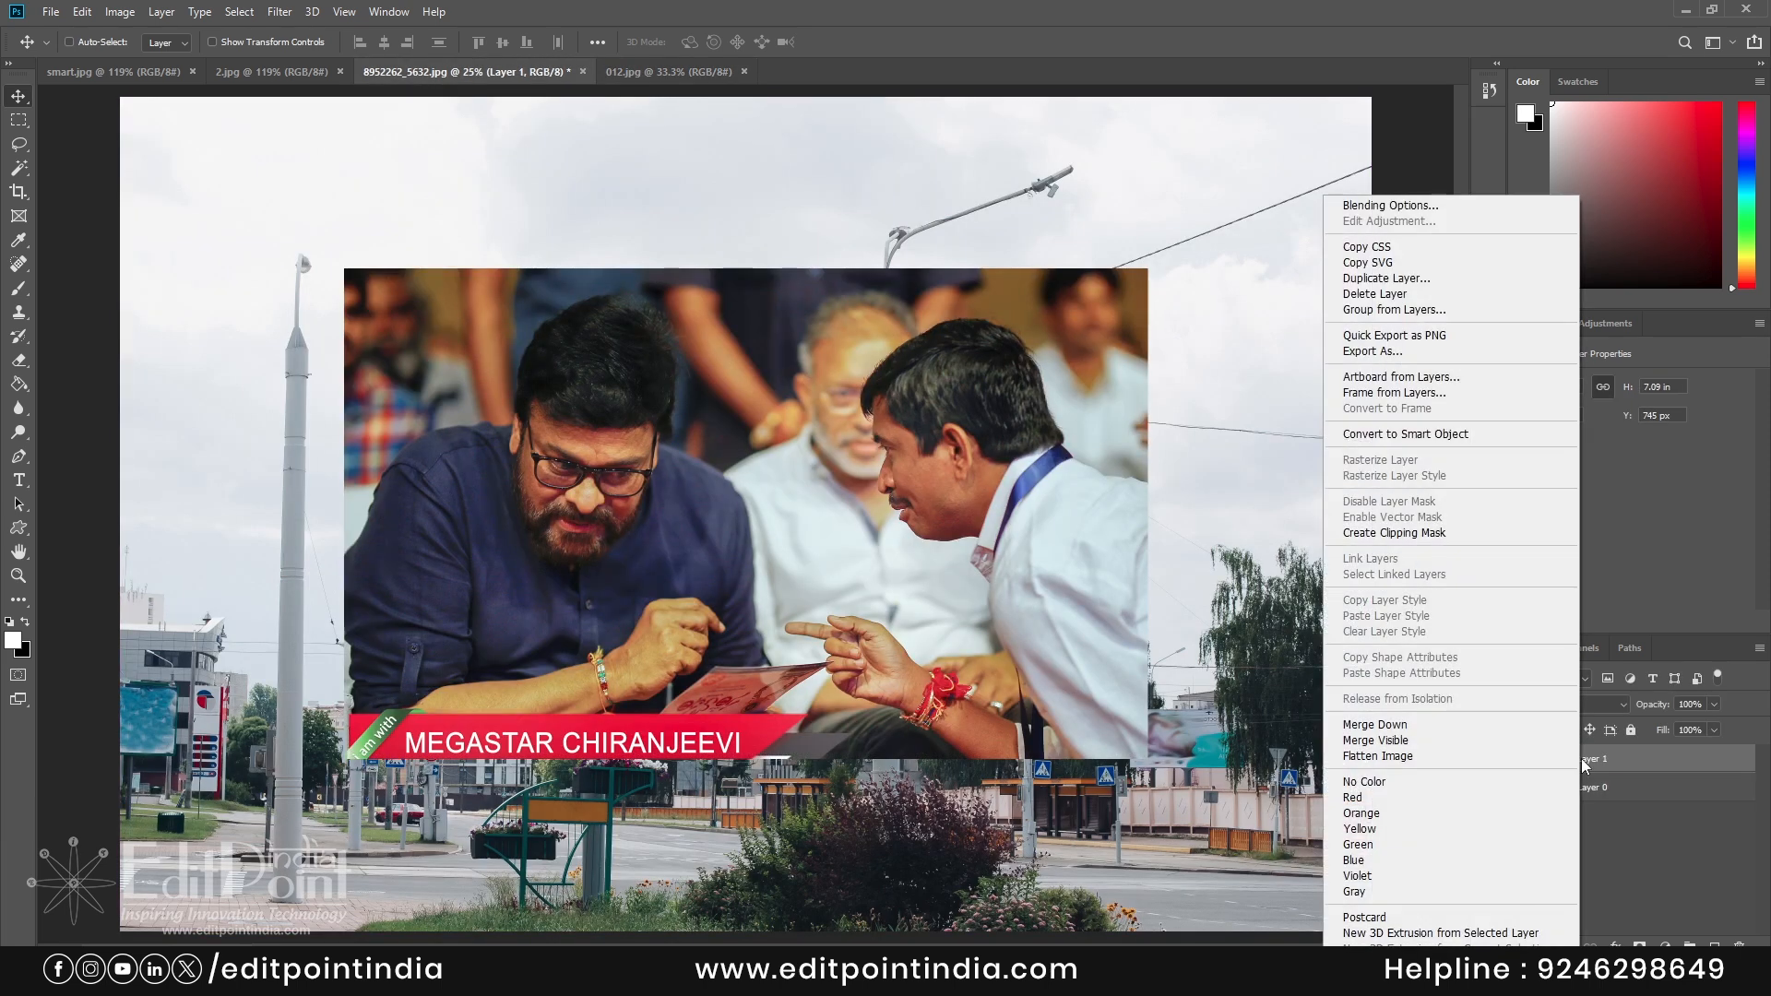
pyautogui.click(1442, 436)
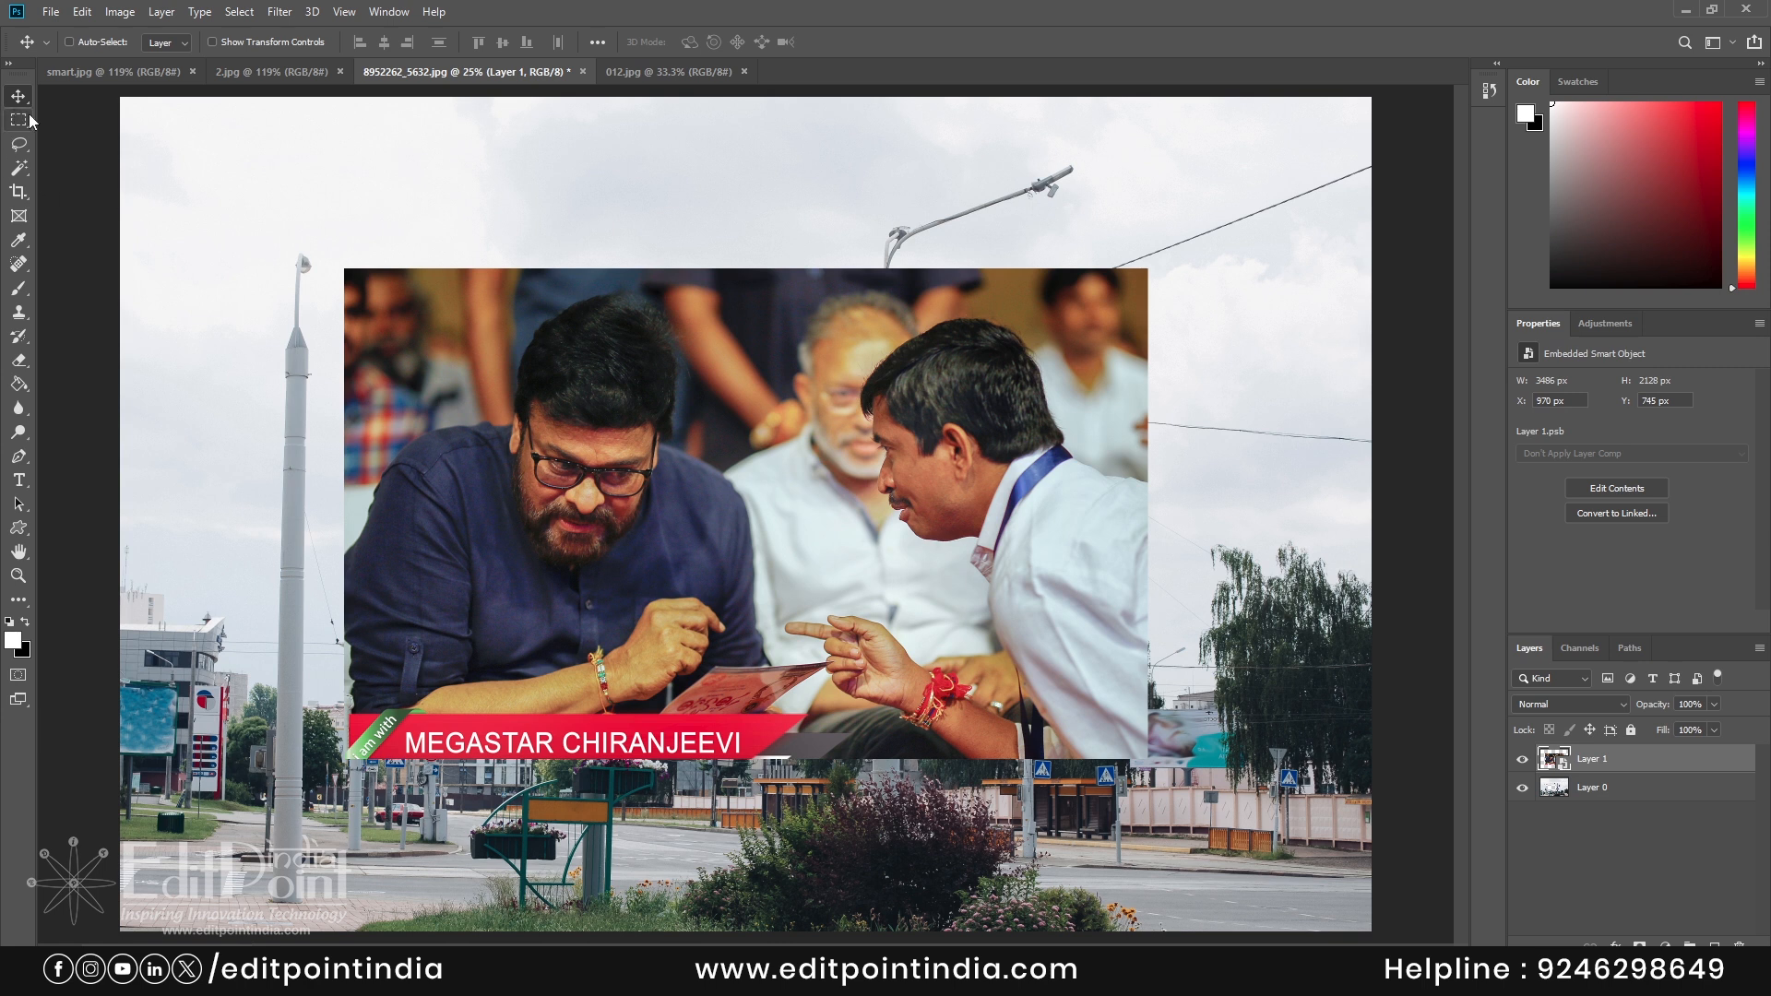
# - Scale the smart object to about 57% and rotate it about 1.4° so it covers the billboard panel
pyautogui.hotkey('ctrl', 't')
pyautogui.moveTo(1146, 519); pyautogui.dragTo(826, 504)
pyautogui.moveTo(348, 514); pyautogui.dragTo(372, 514)
pyautogui.moveTo(829, 665); pyautogui.dragTo(818, 665)
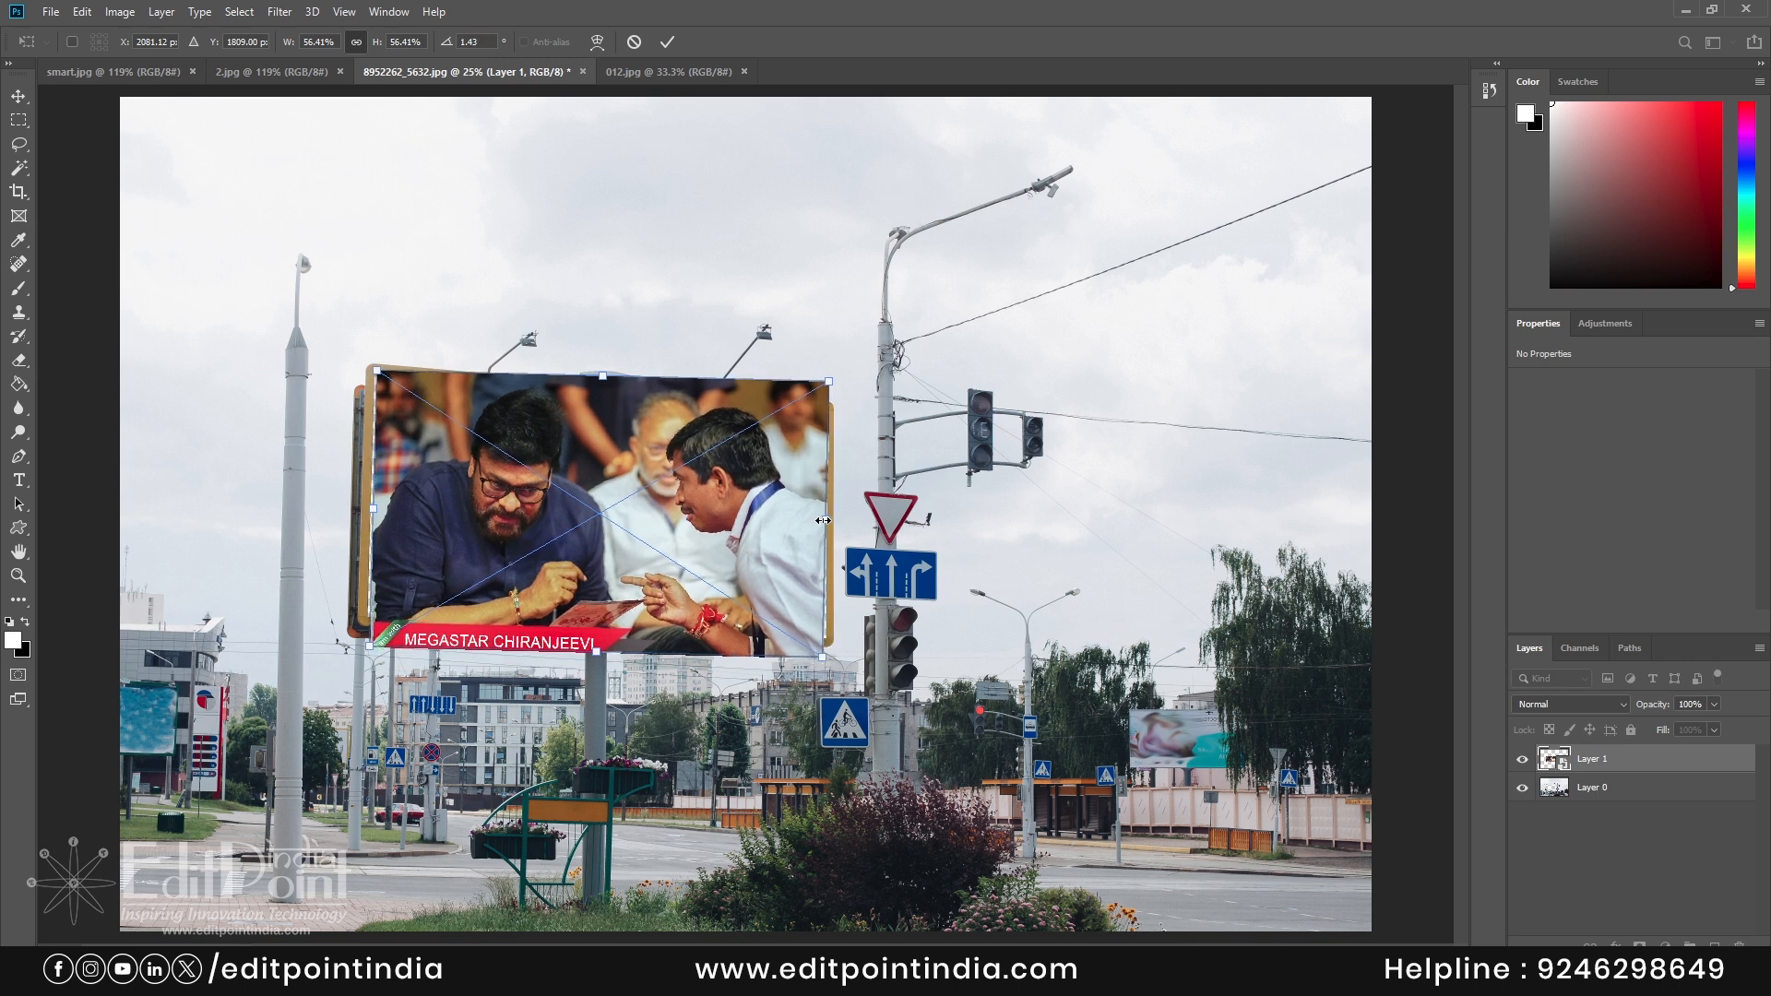
pyautogui.moveTo(825, 520); pyautogui.dragTo(830, 520)
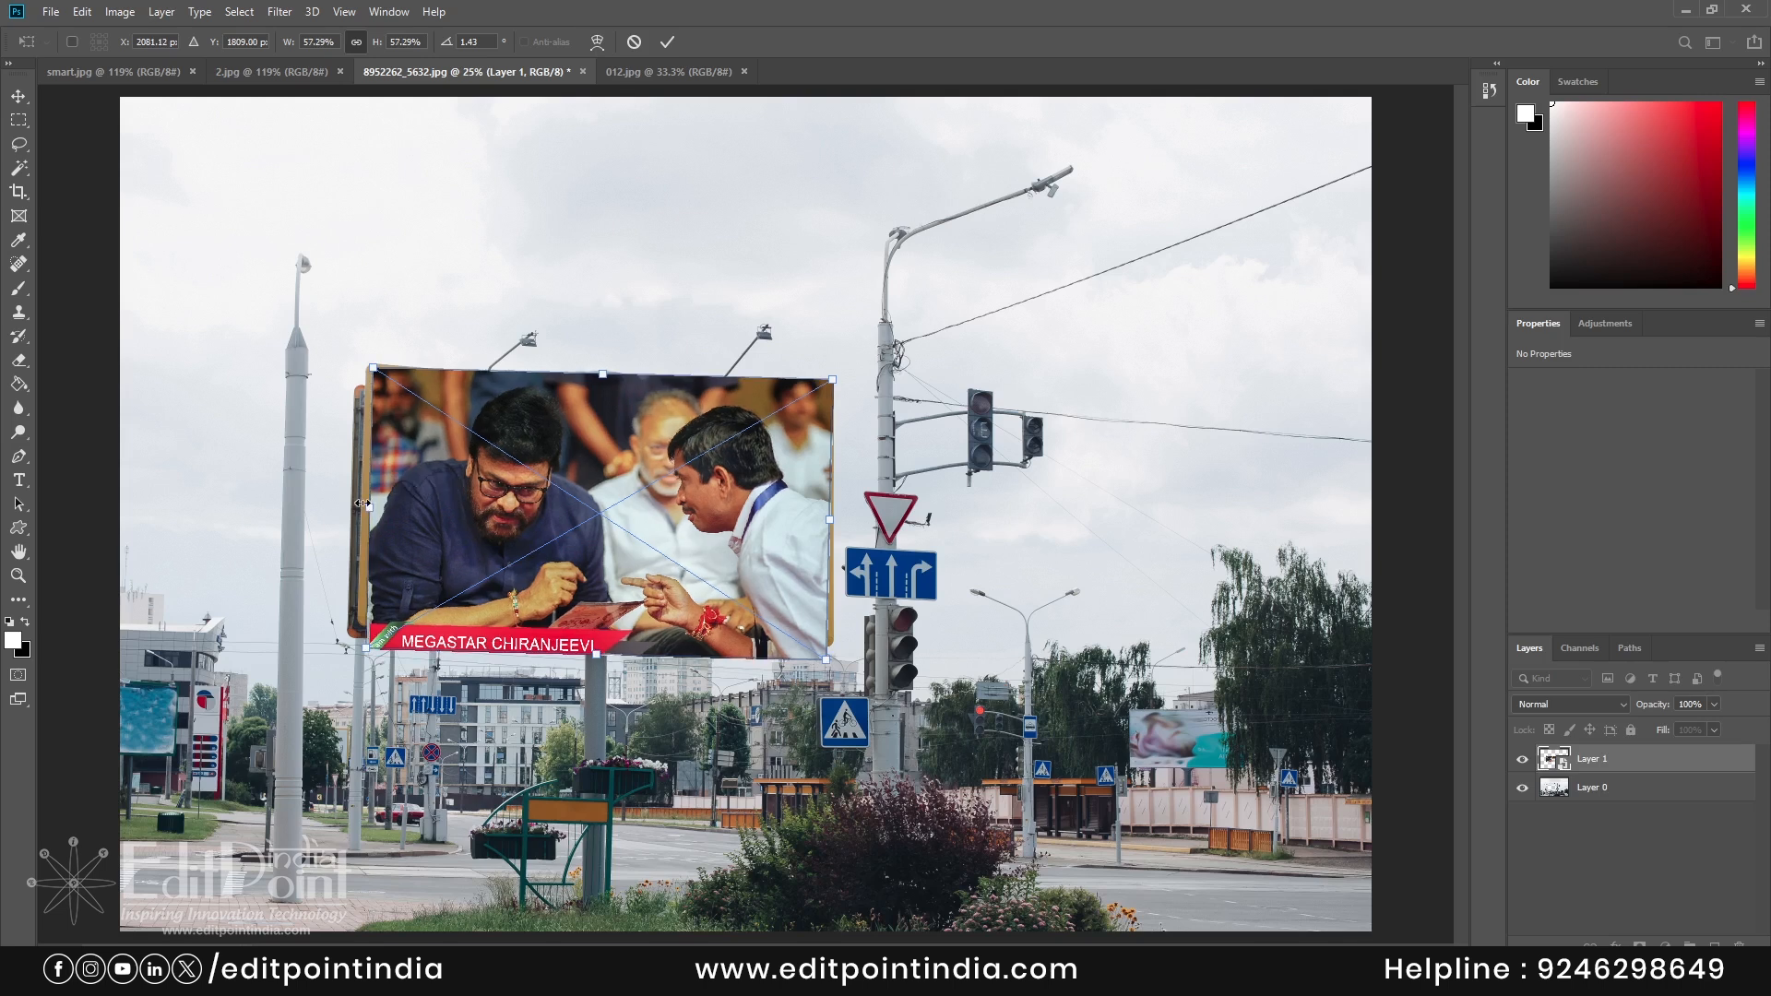
pyautogui.press('Return')
# - Distort the photo's corners to follow the billboard's perspective and move its layer beneath the billboard image layer
pyautogui.hotkey('ctrl', 't')
pyautogui.moveTo(833, 379); pyautogui.dragTo(830, 417)
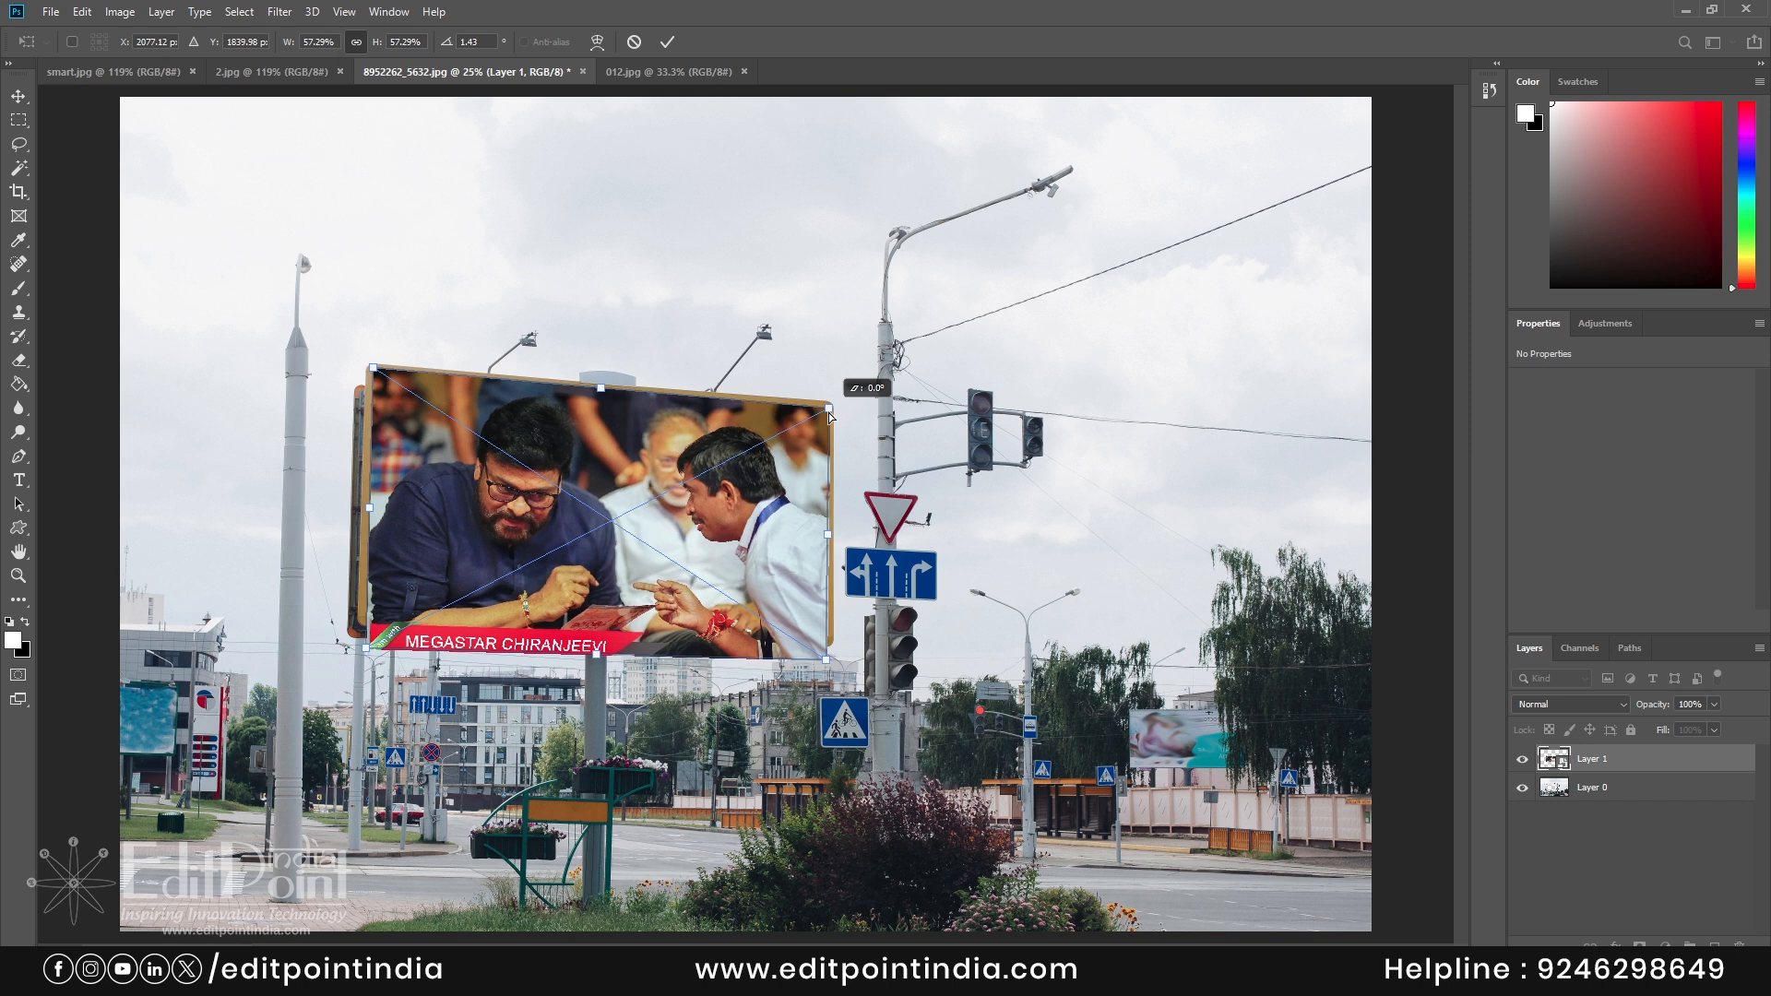
pyautogui.moveTo(377, 378); pyautogui.dragTo(377, 380)
pyautogui.moveTo(365, 651); pyautogui.dragTo(364, 620)
pyautogui.moveTo(824, 663); pyautogui.dragTo(821, 638)
pyautogui.press('Return')
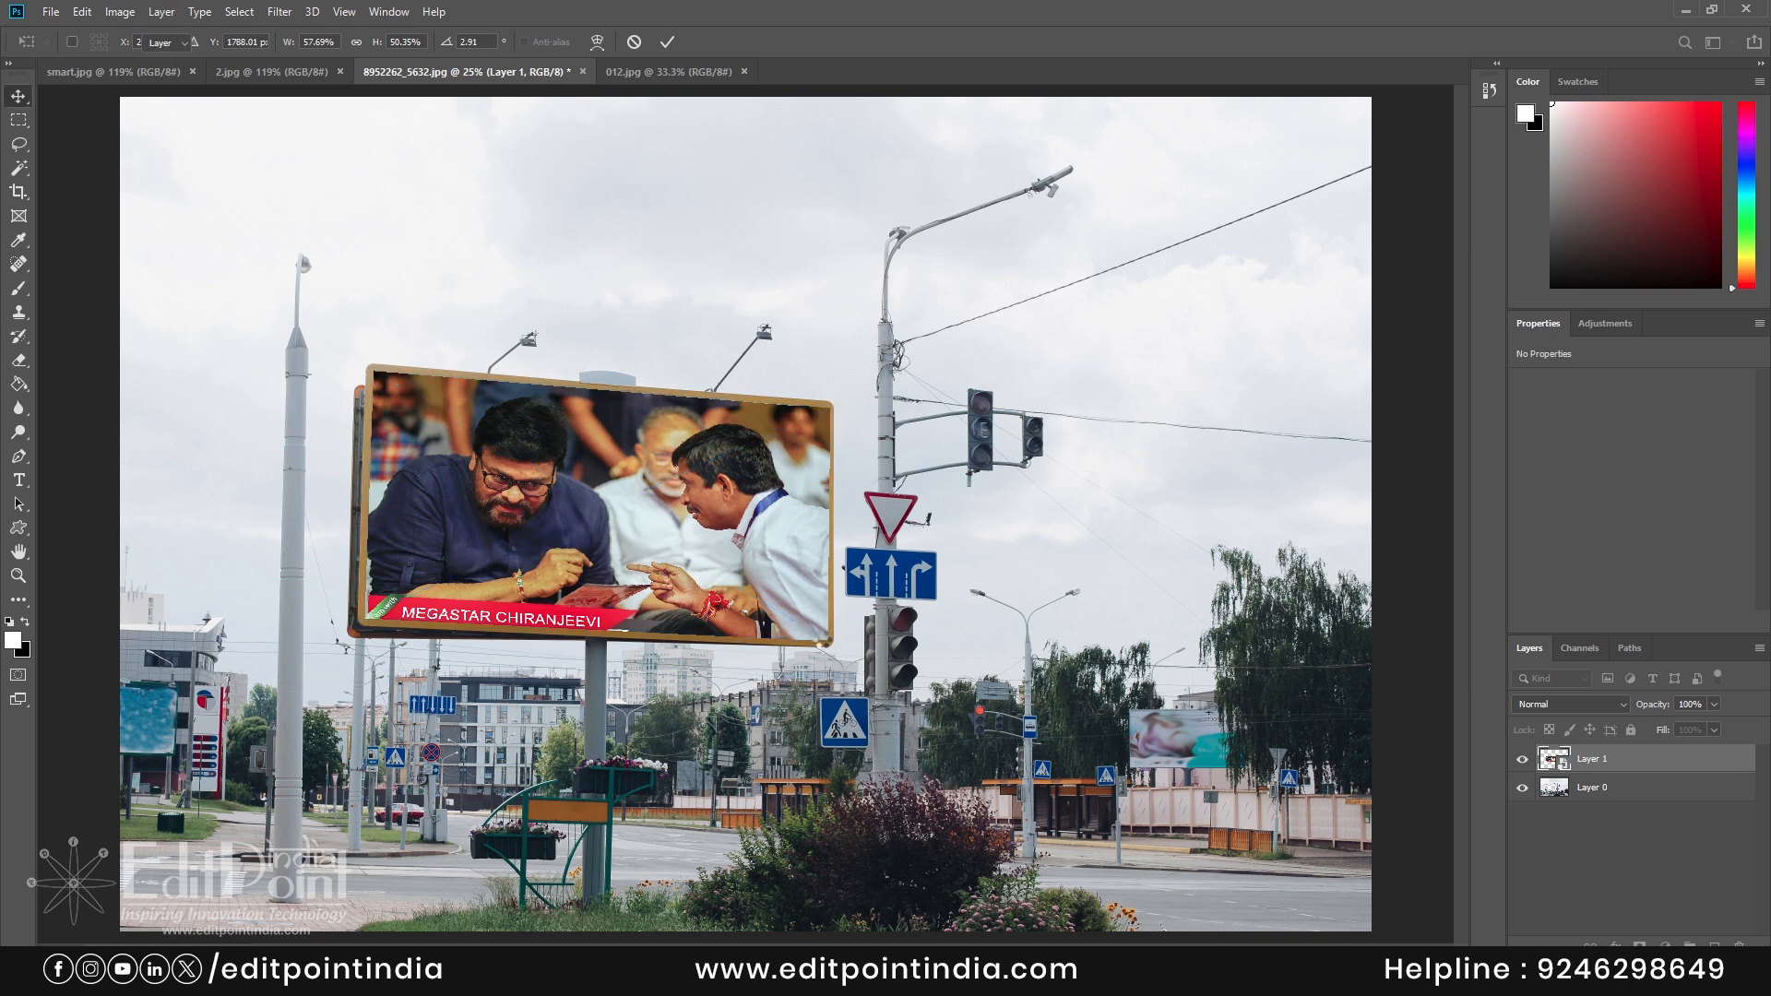
pyautogui.moveTo(1577, 758); pyautogui.dragTo(1597, 801)
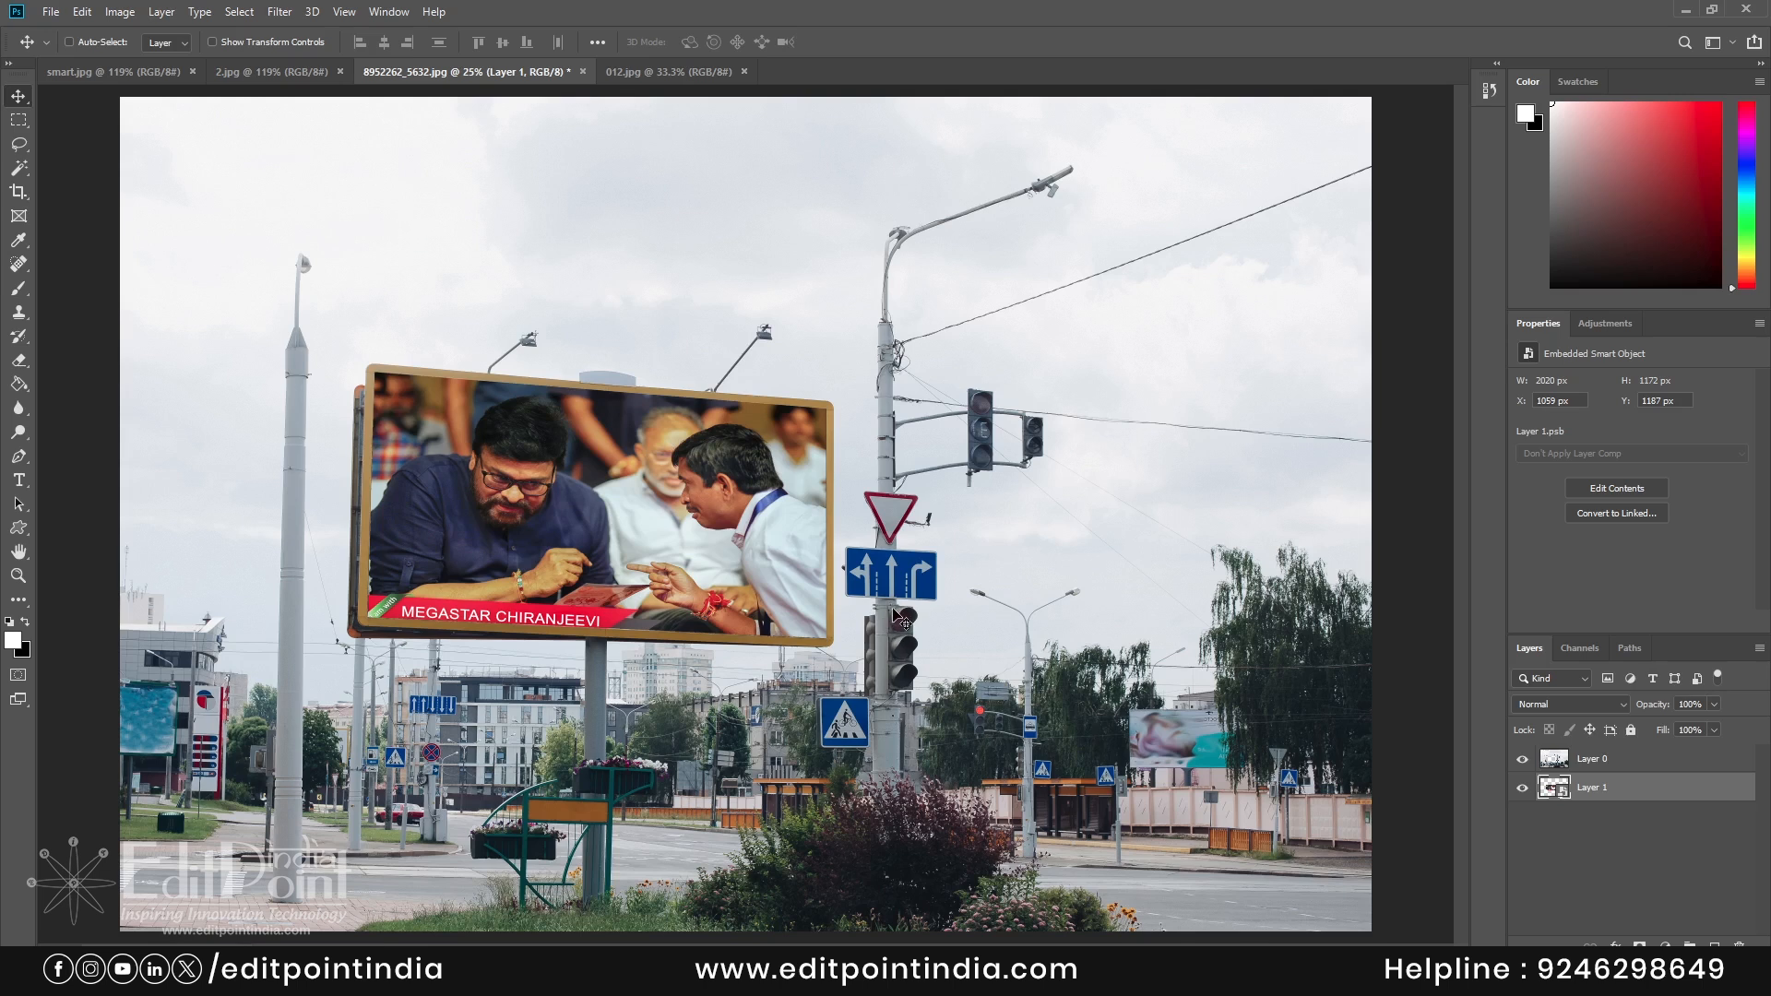
# - Open the billboard smart object's contents and place DSC_3399 there, scaled to about 137% to cover the canvas
pyautogui.doubleClick(1562, 796)
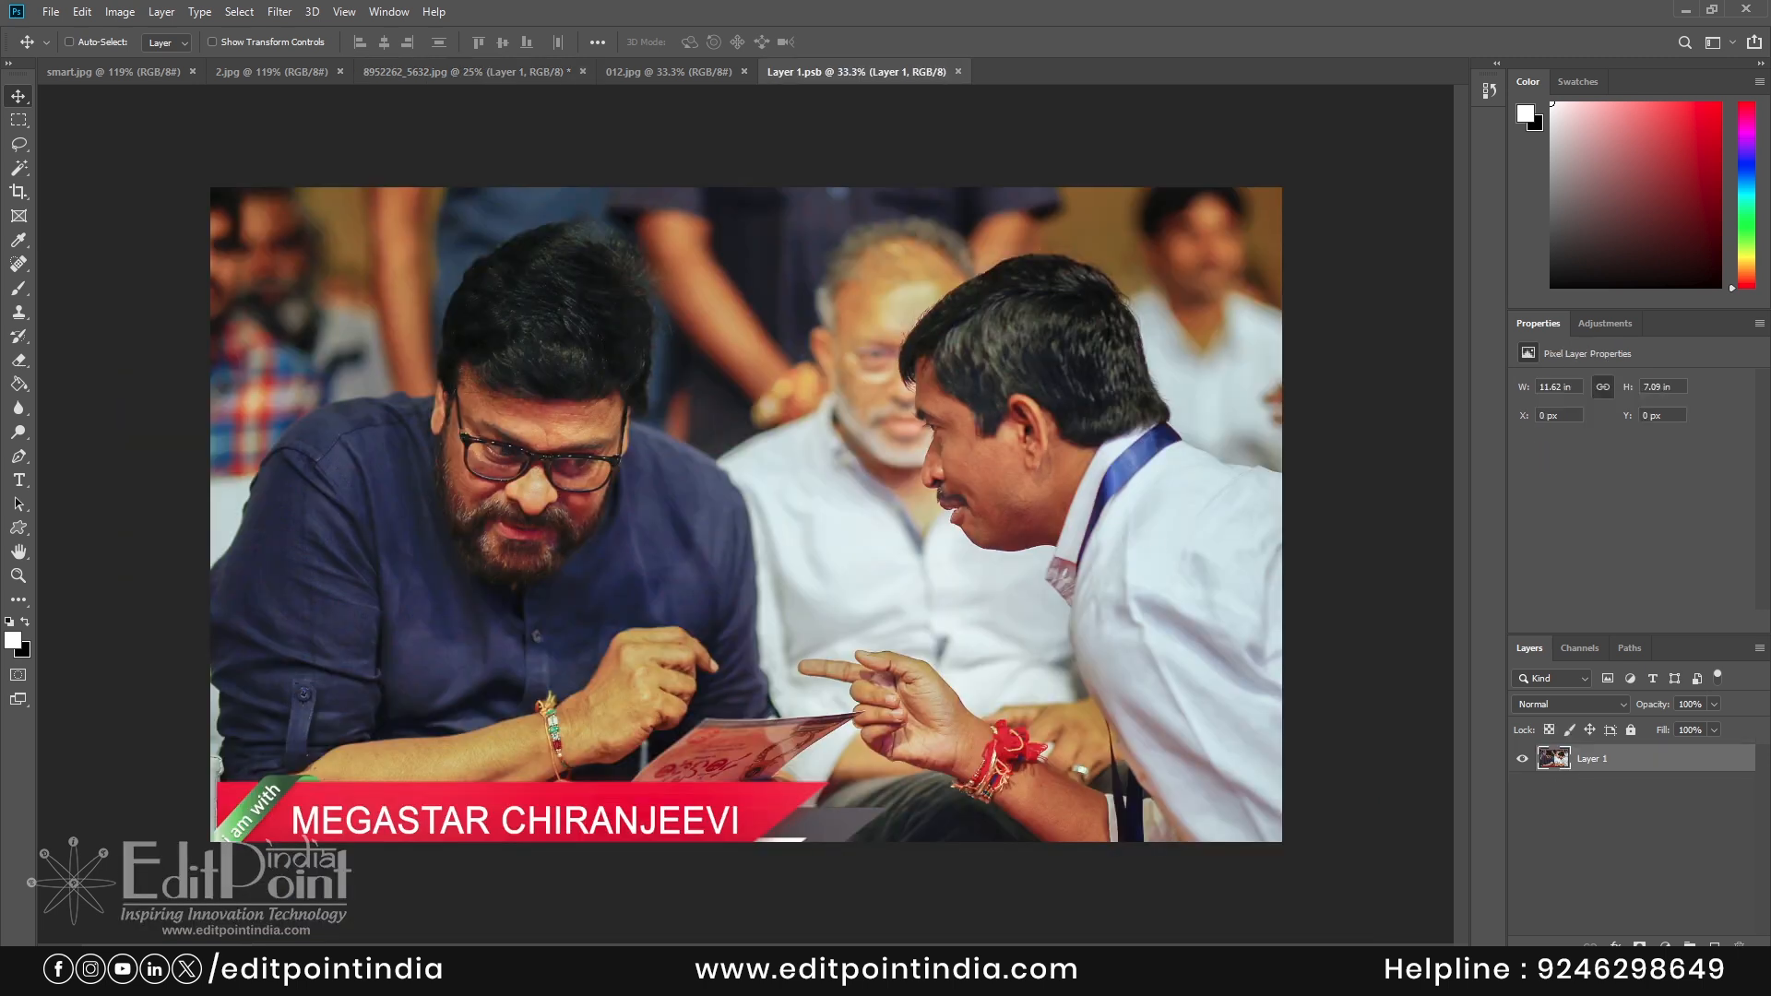
pyautogui.moveTo(884, 419); pyautogui.dragTo(878, 411)
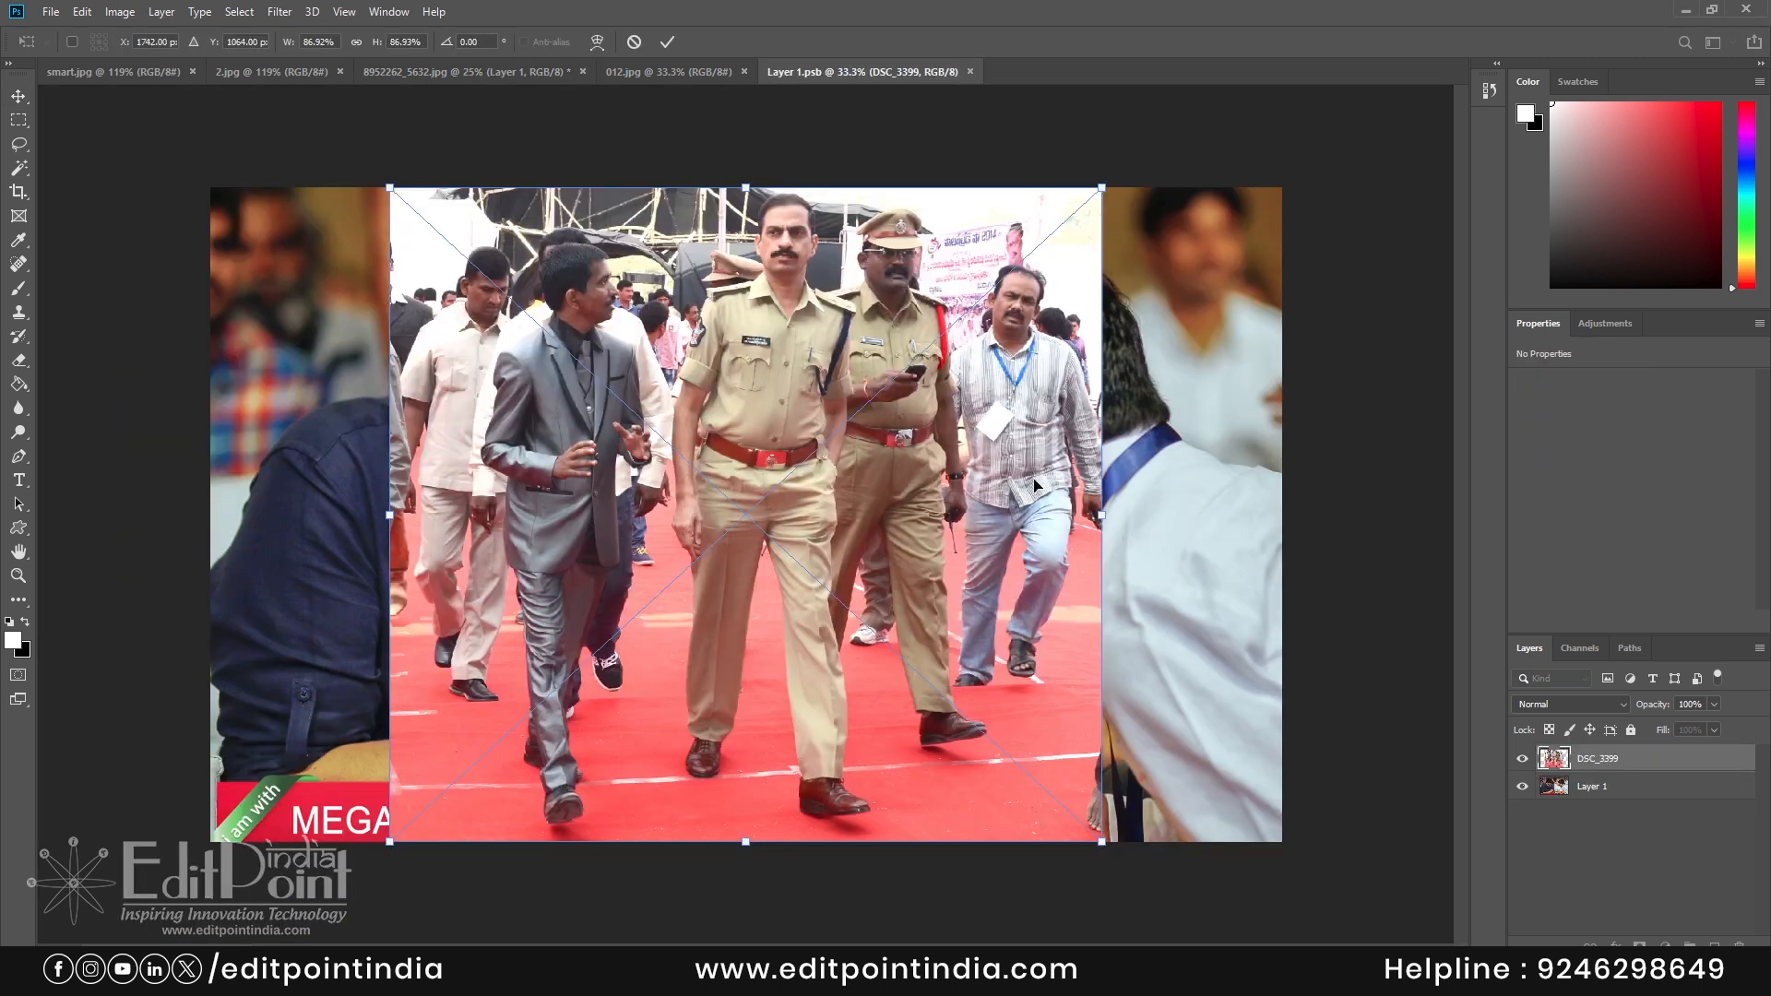
pyautogui.moveTo(1105, 506); pyautogui.dragTo(1295, 509)
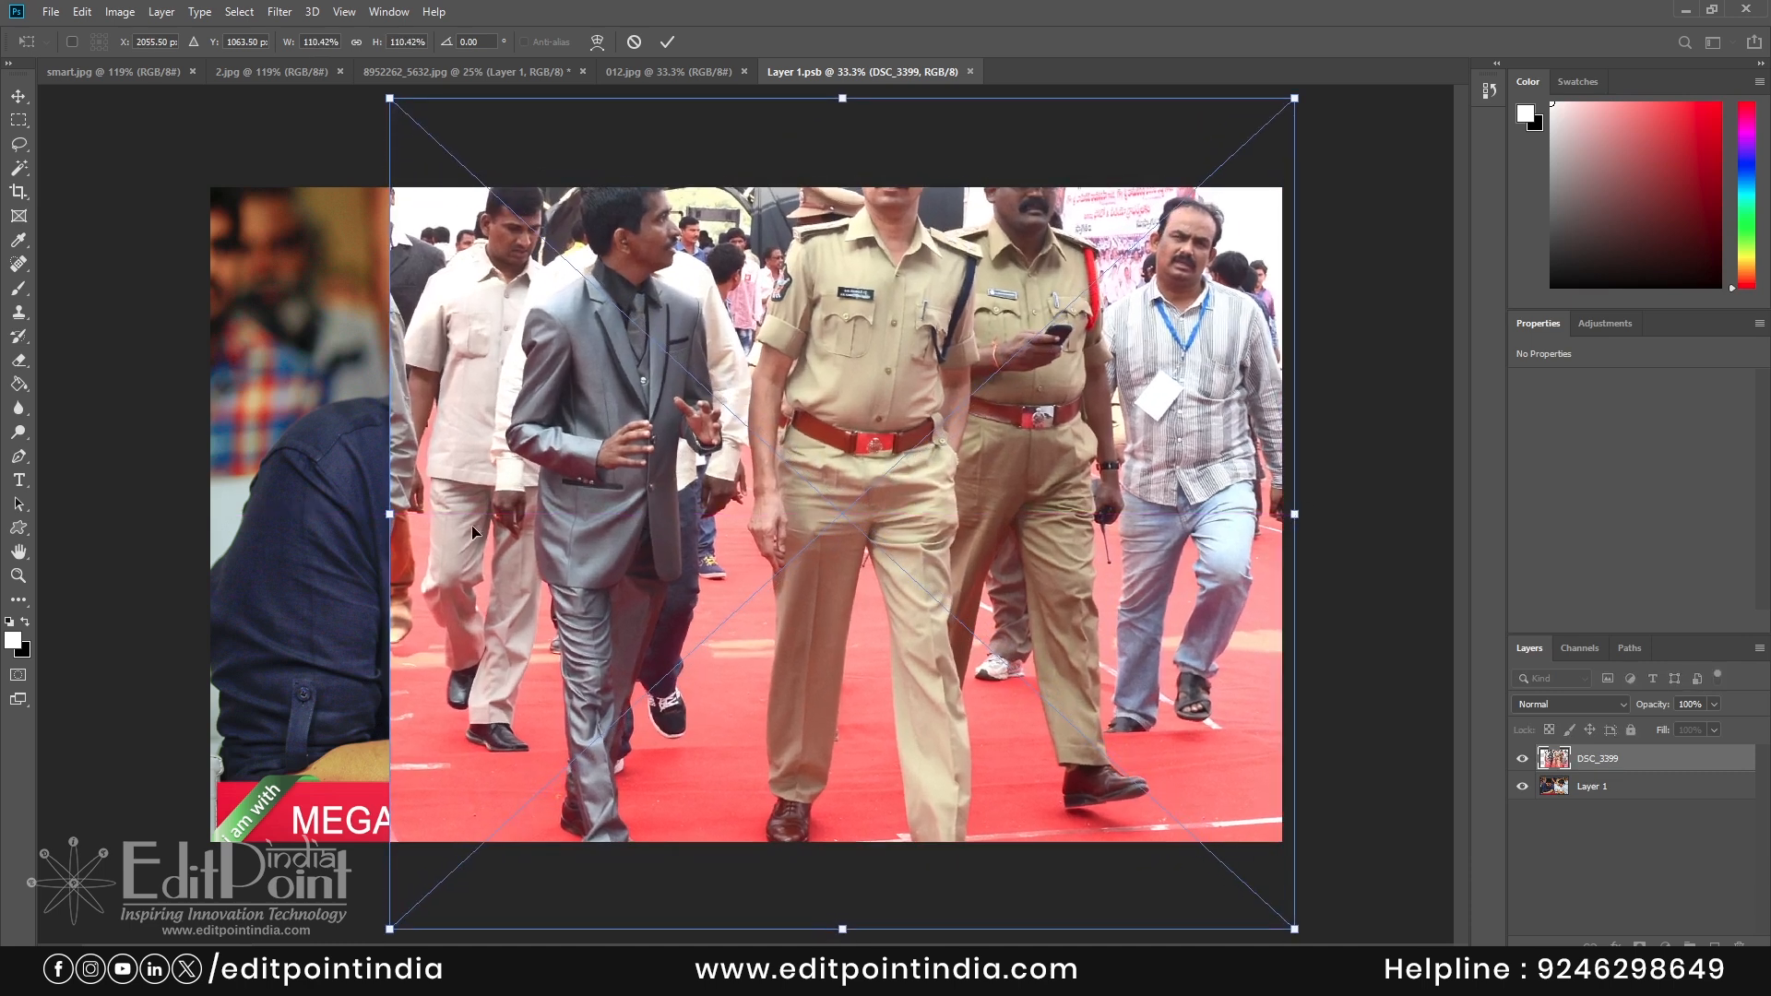
pyautogui.moveTo(392, 517); pyautogui.dragTo(175, 515)
pyautogui.moveTo(837, 374); pyautogui.dragTo(843, 553)
pyautogui.press('Return')
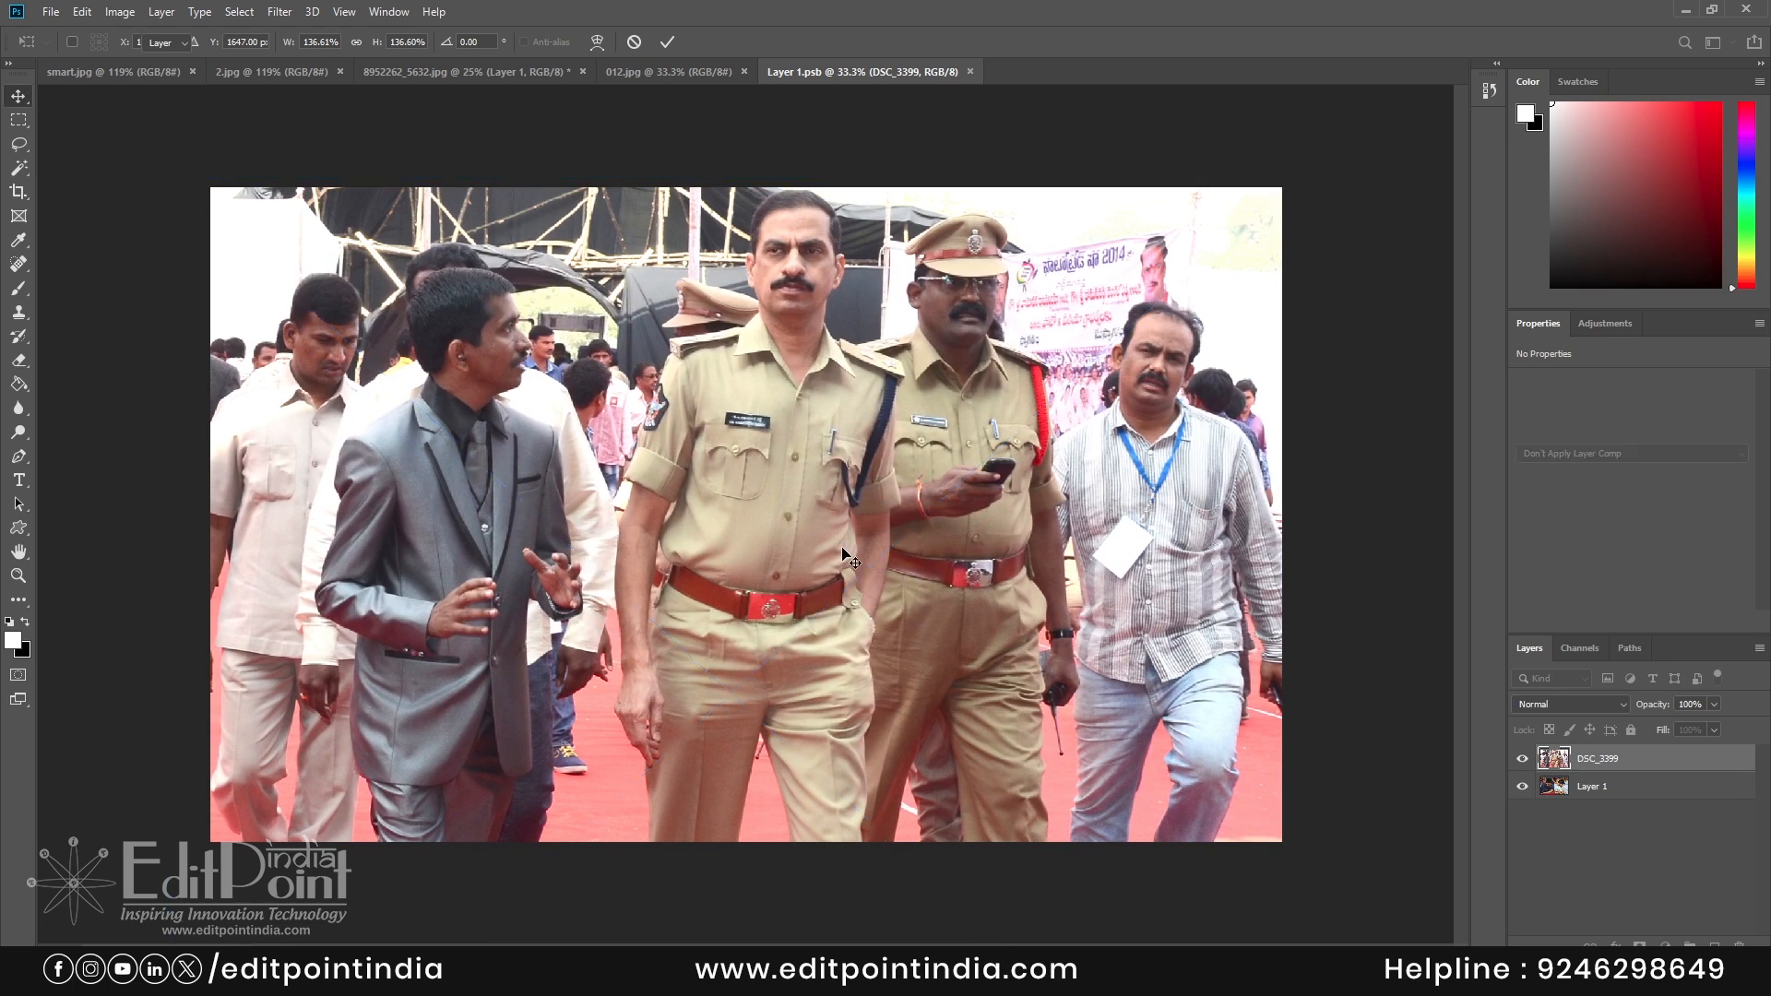
# - Save the edited smart object contents and return to the billboard document
pyautogui.hotkey('ctrl', 's')
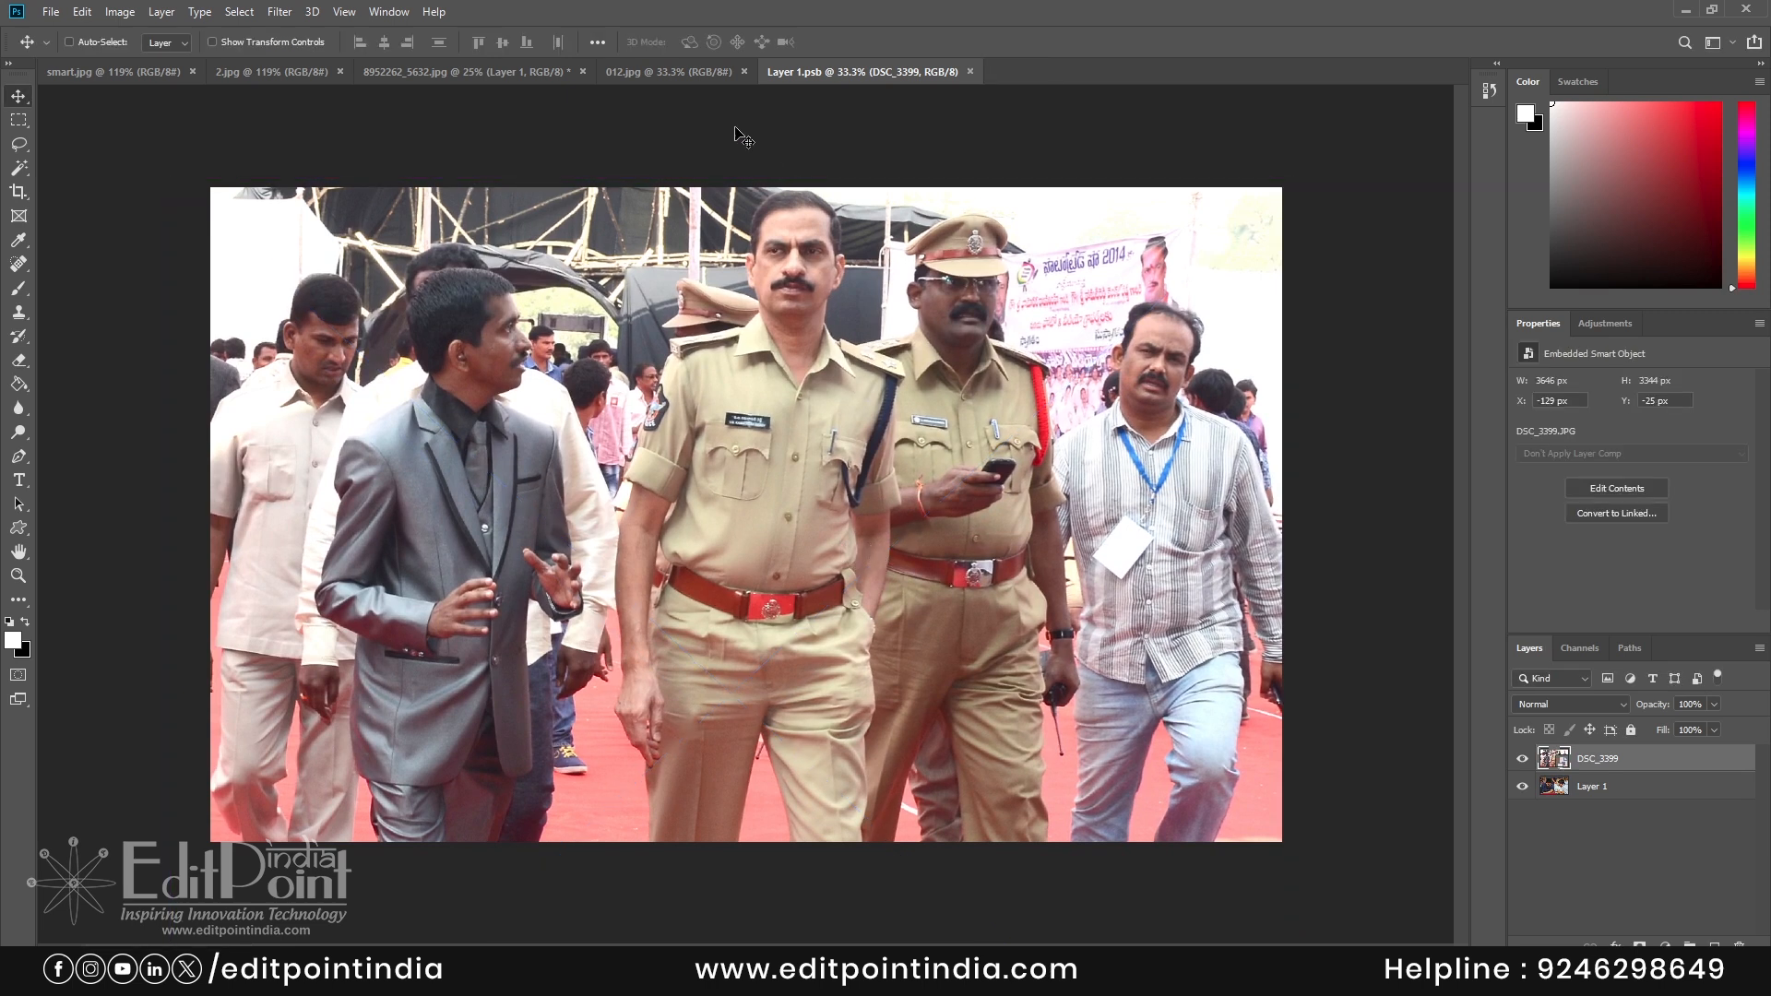
pyautogui.click(655, 78)
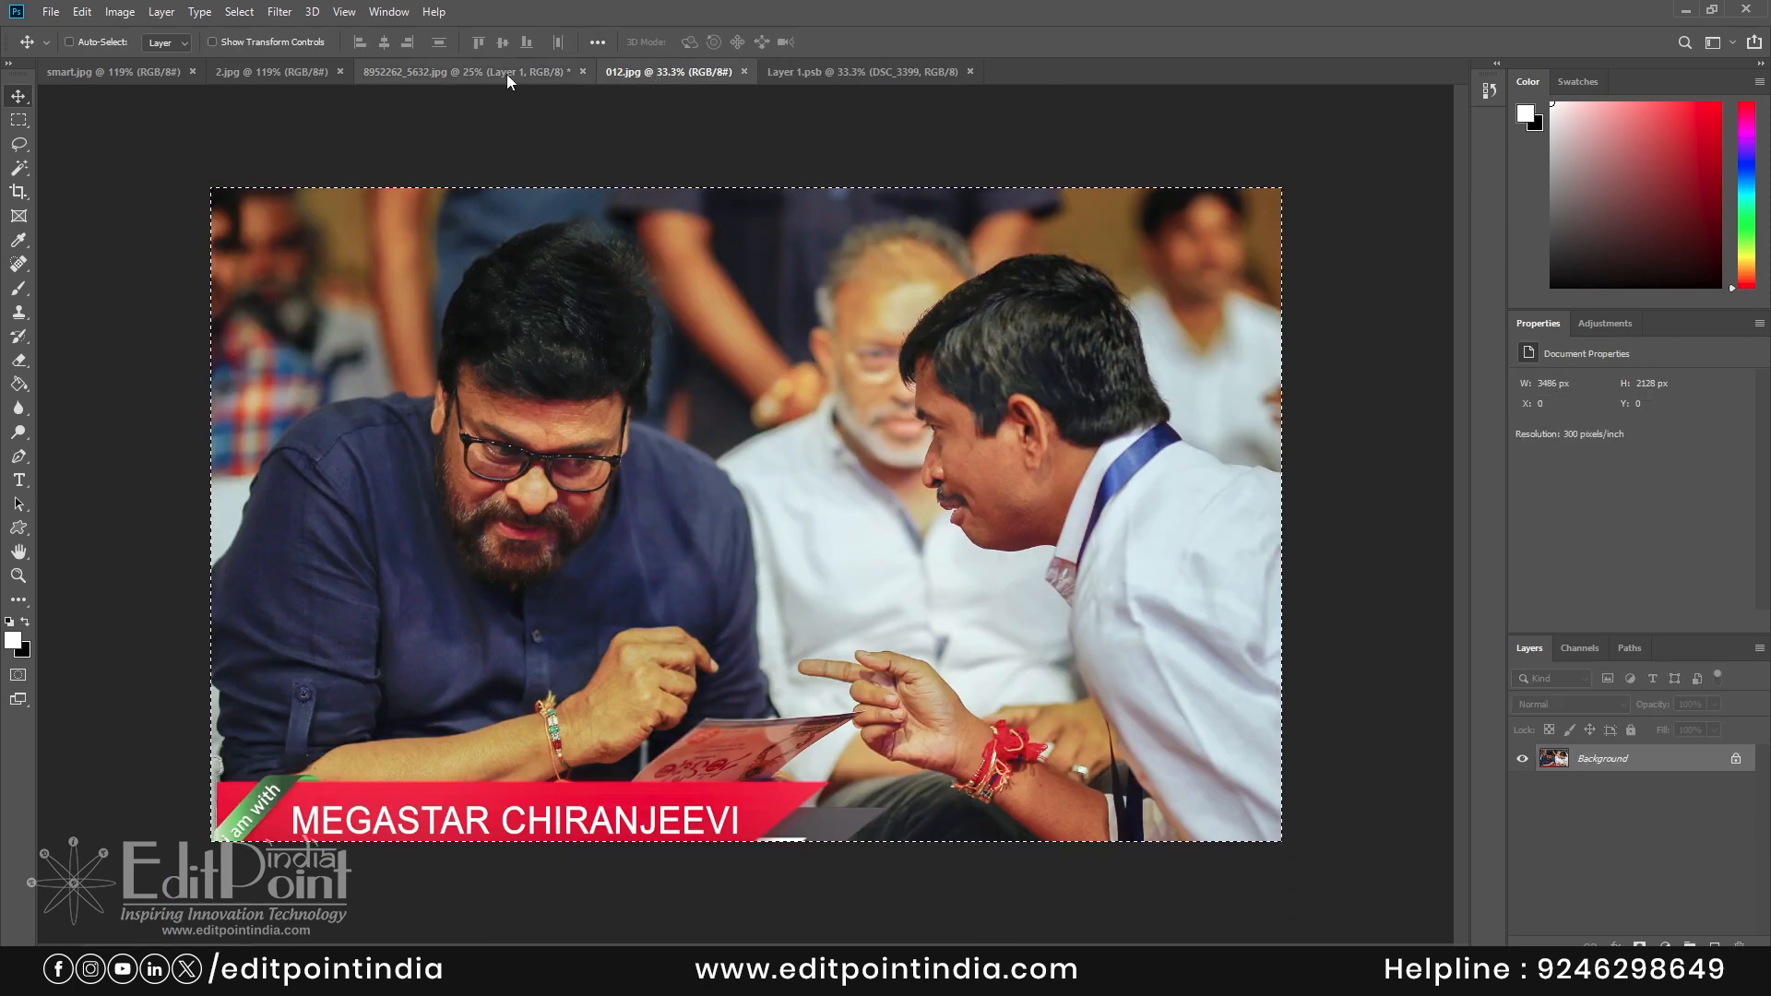
pyautogui.click(506, 73)
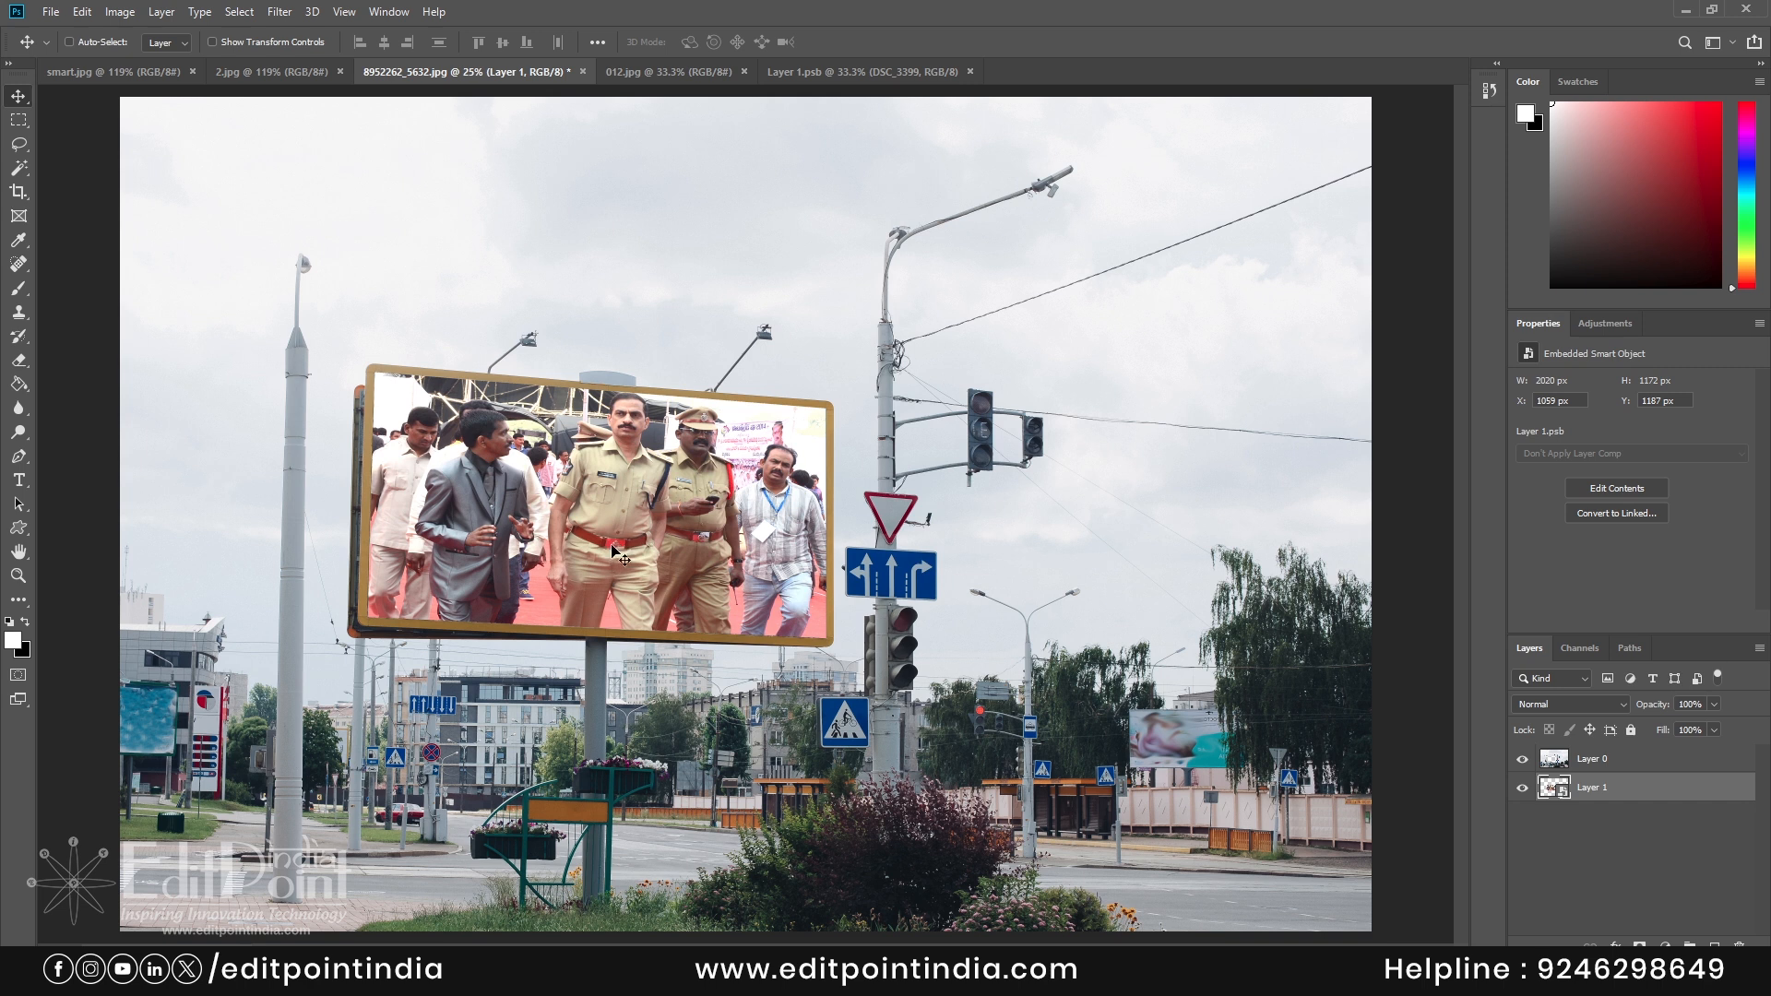
# - Switch to AlbumPoint and browse the Special FX plugin templates in the maximized window
pyautogui.moveTo(249, 978)
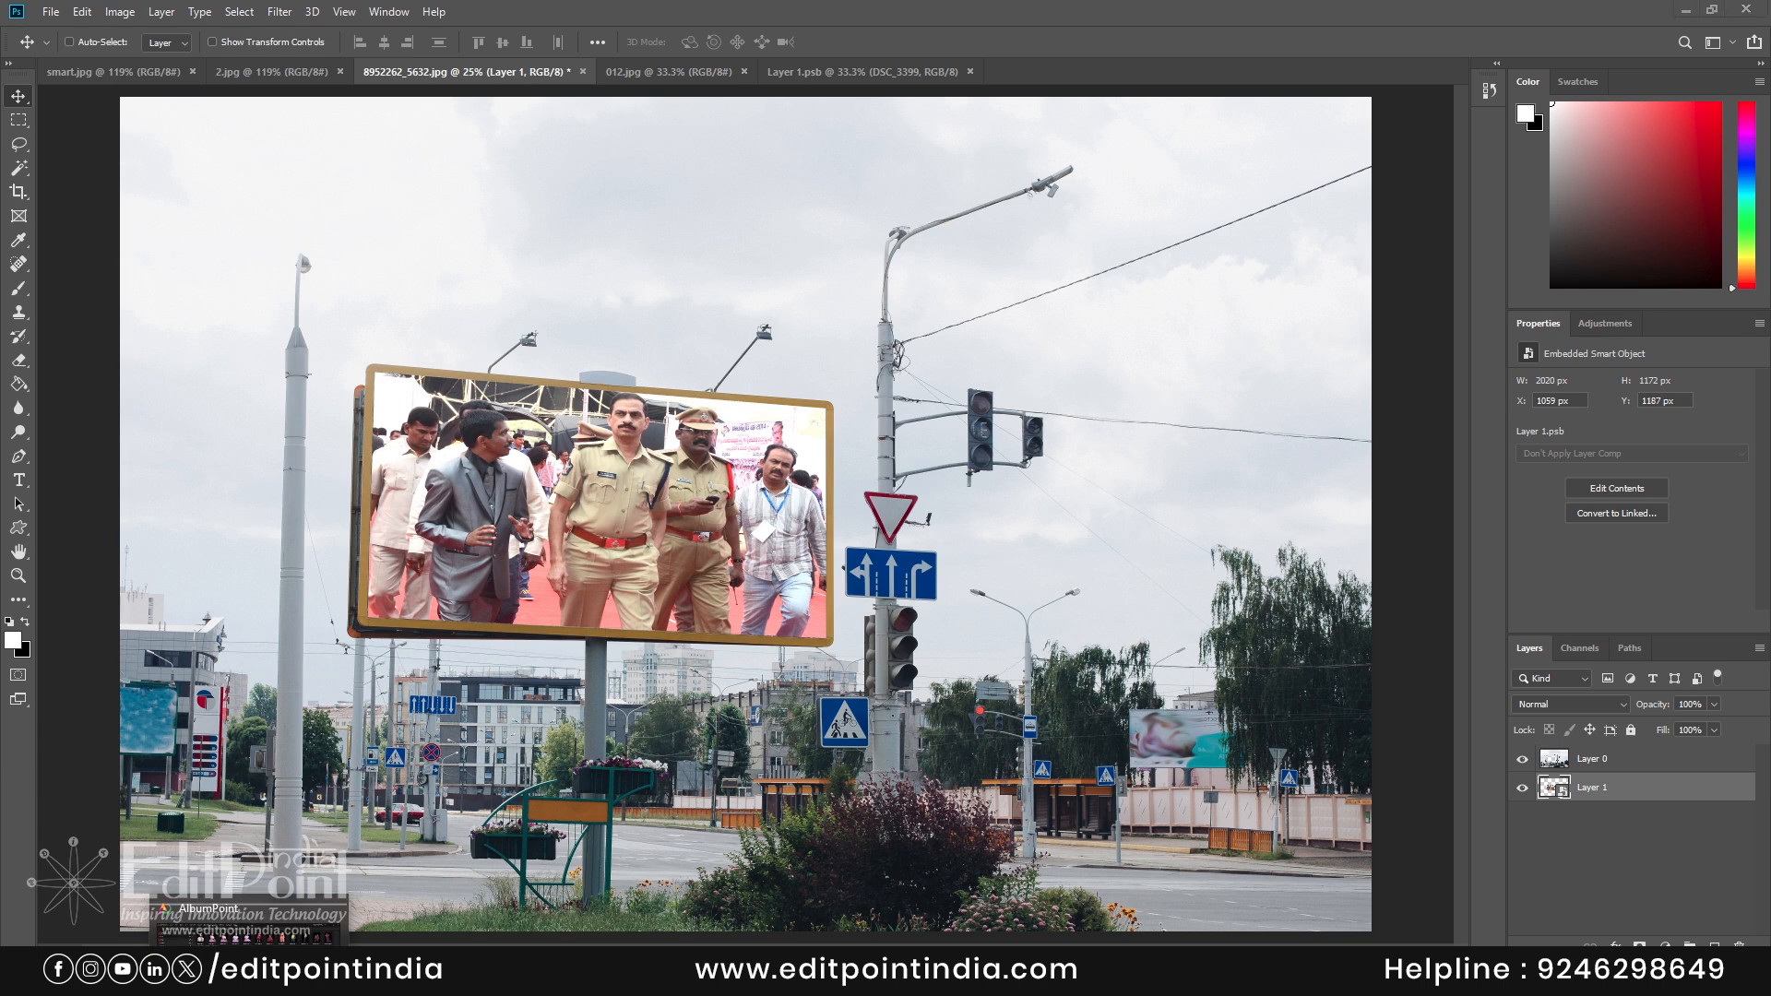
pyautogui.click(244, 925)
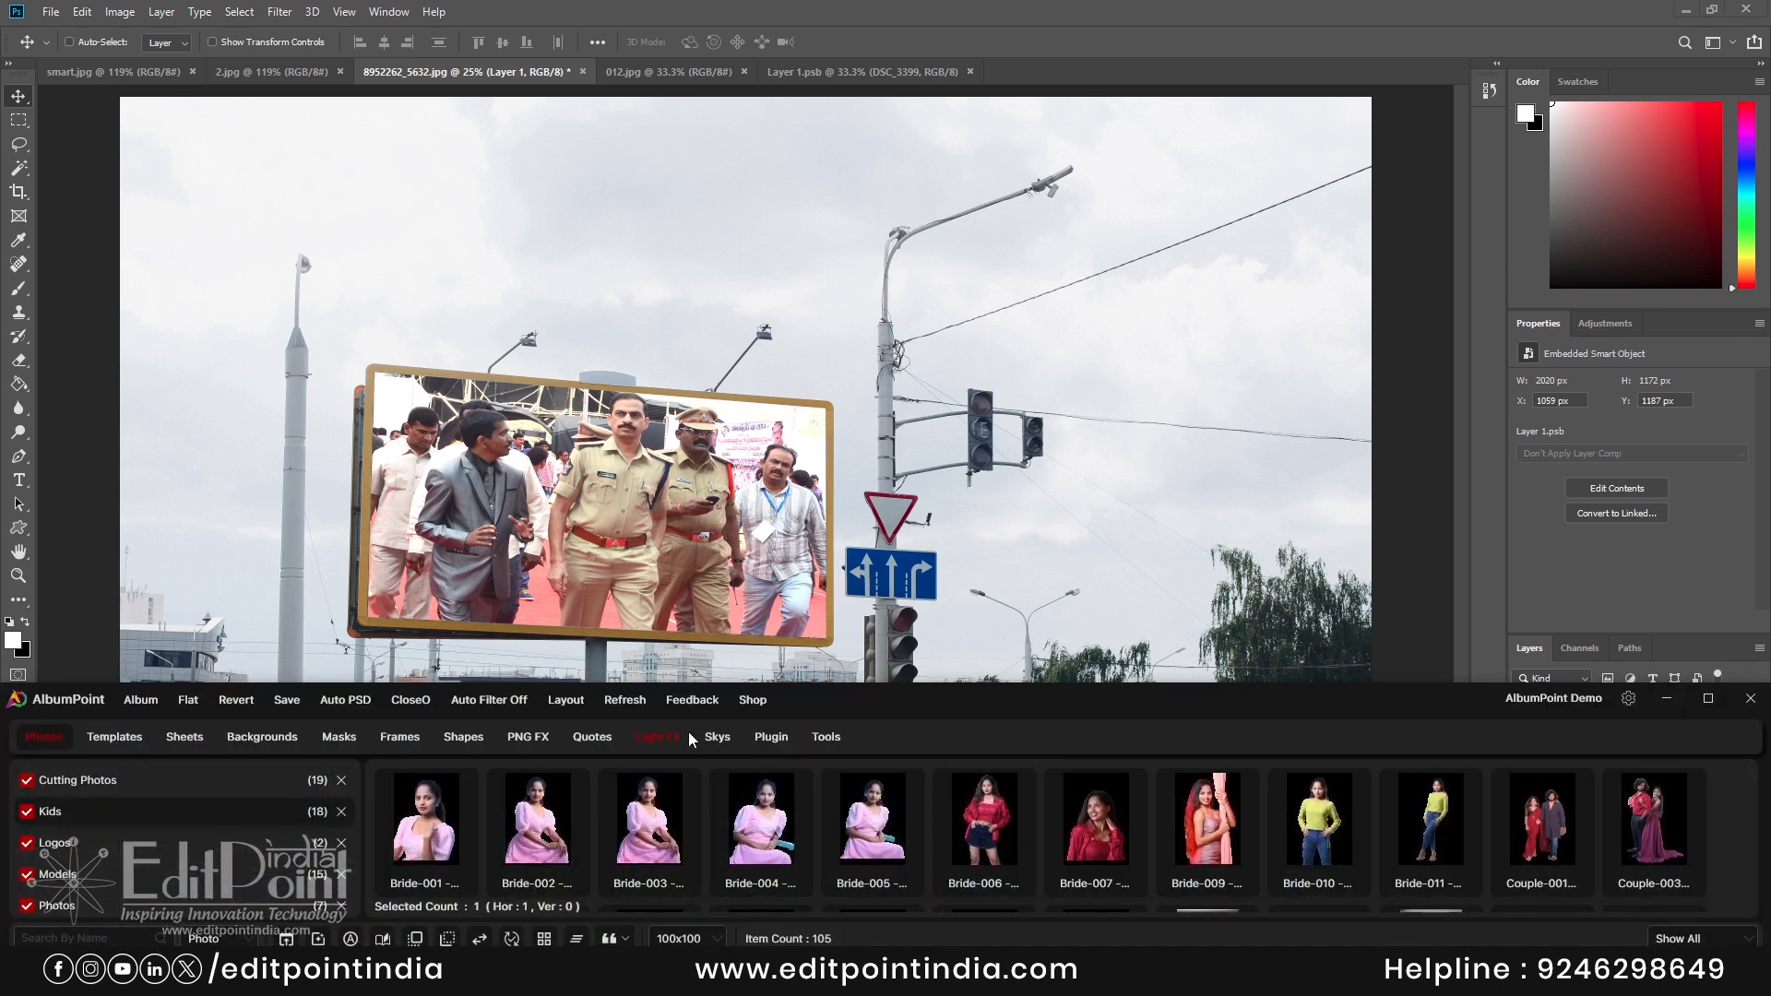
pyautogui.click(768, 737)
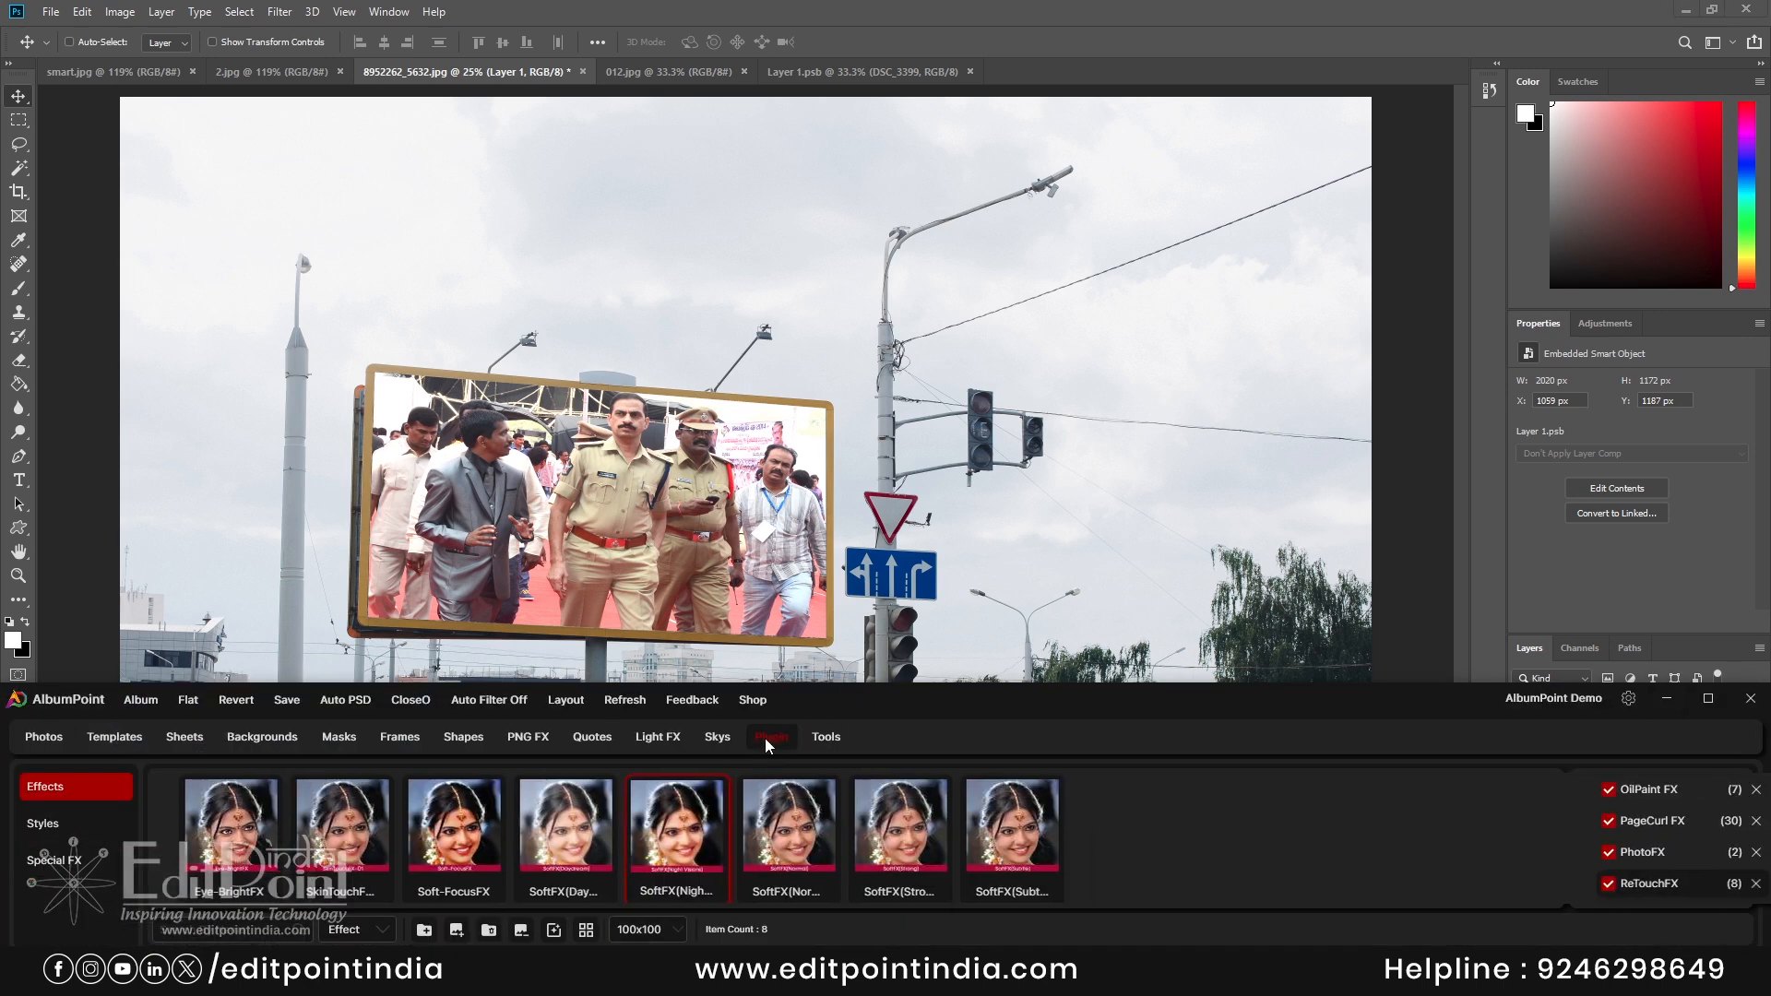
pyautogui.click(51, 867)
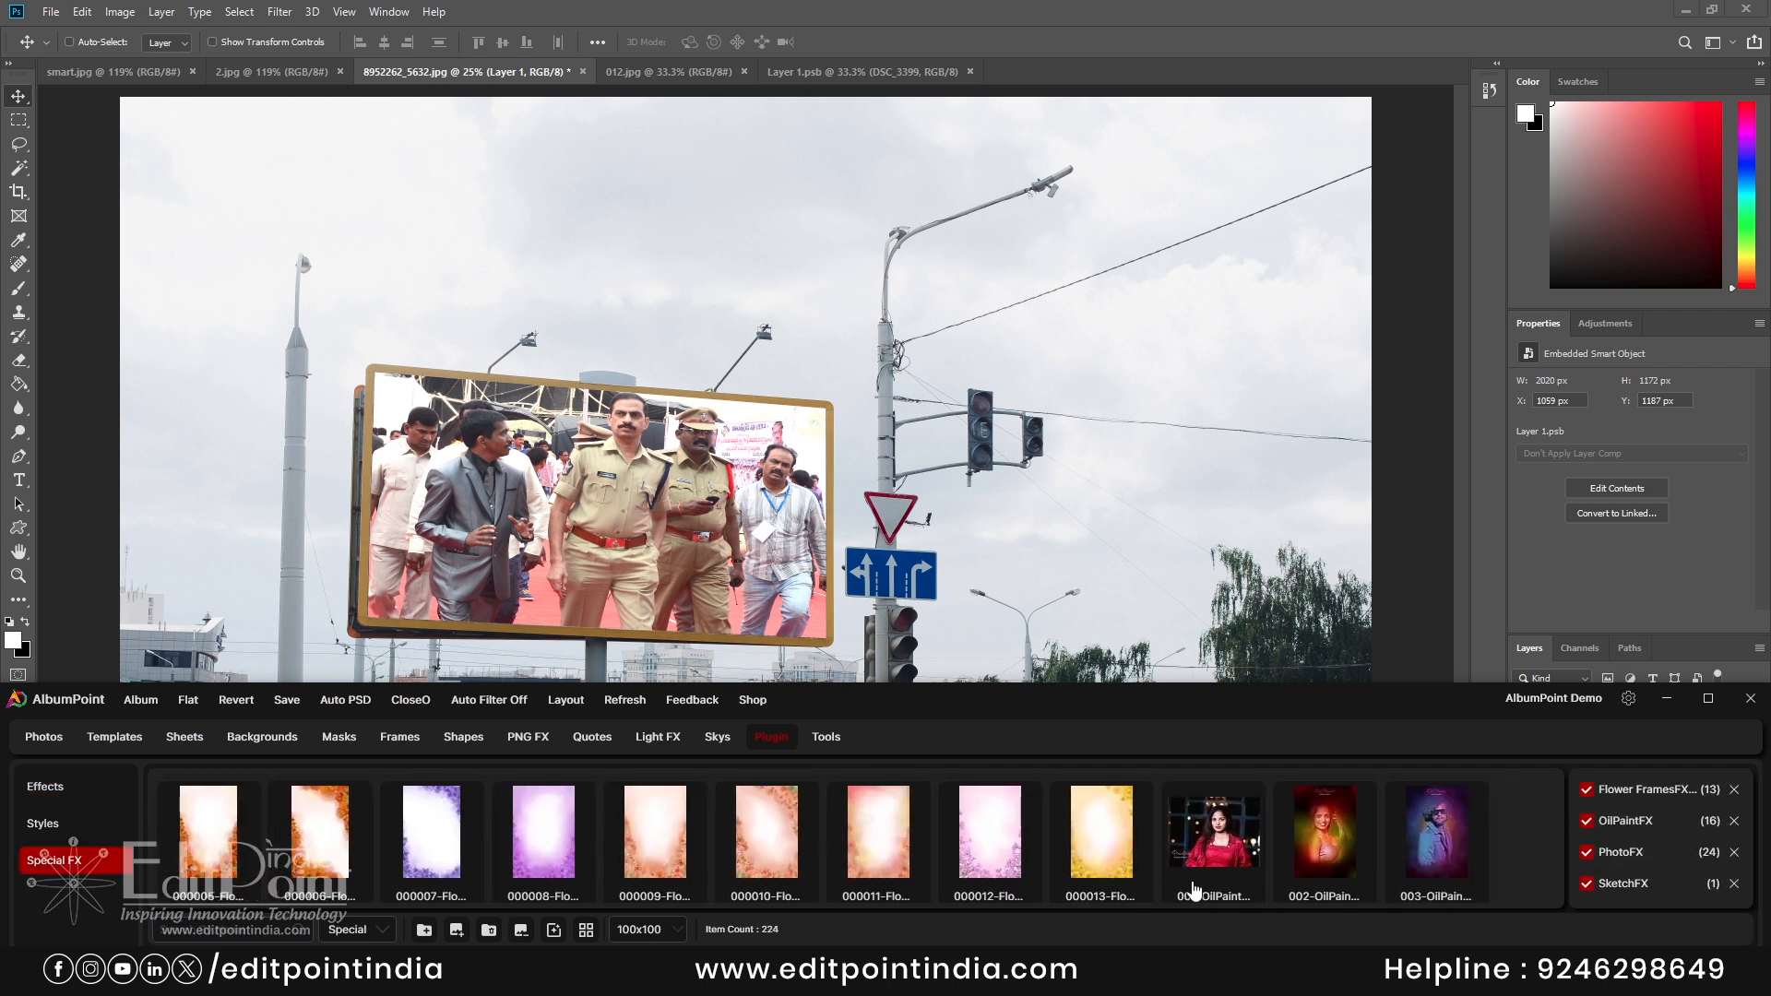
pyautogui.click(1708, 703)
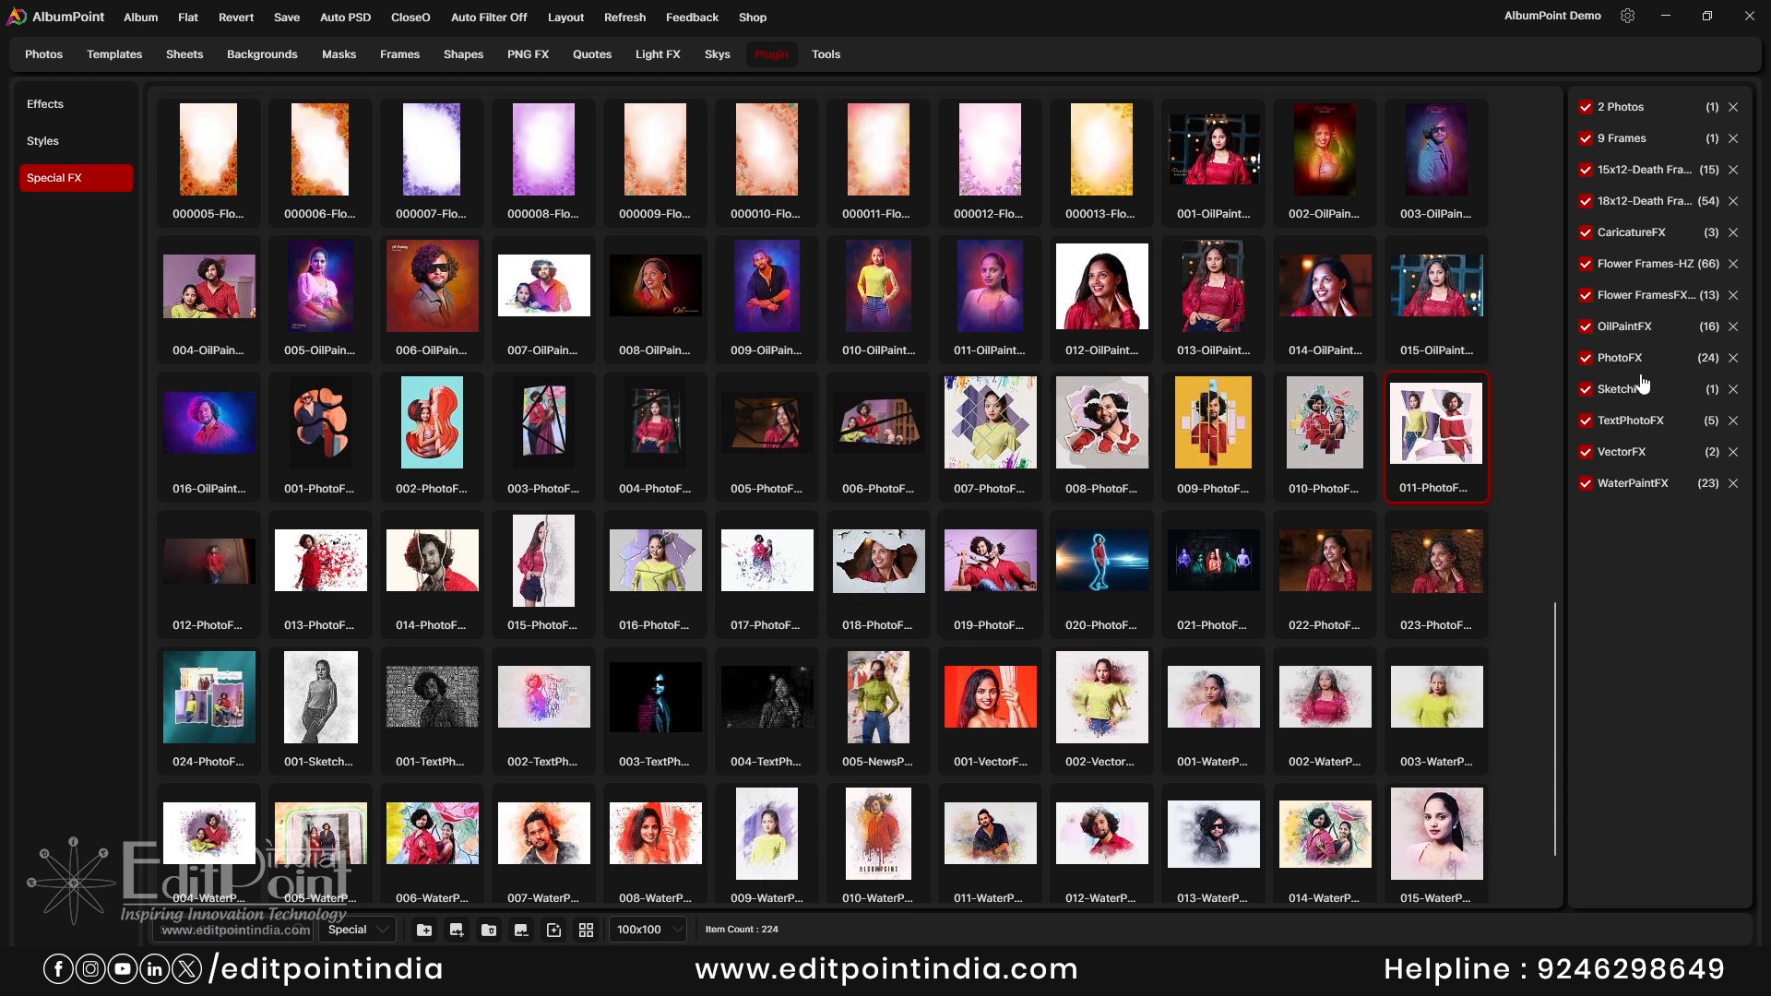
pyautogui.moveTo(1553, 690); pyautogui.dragTo(1535, 89)
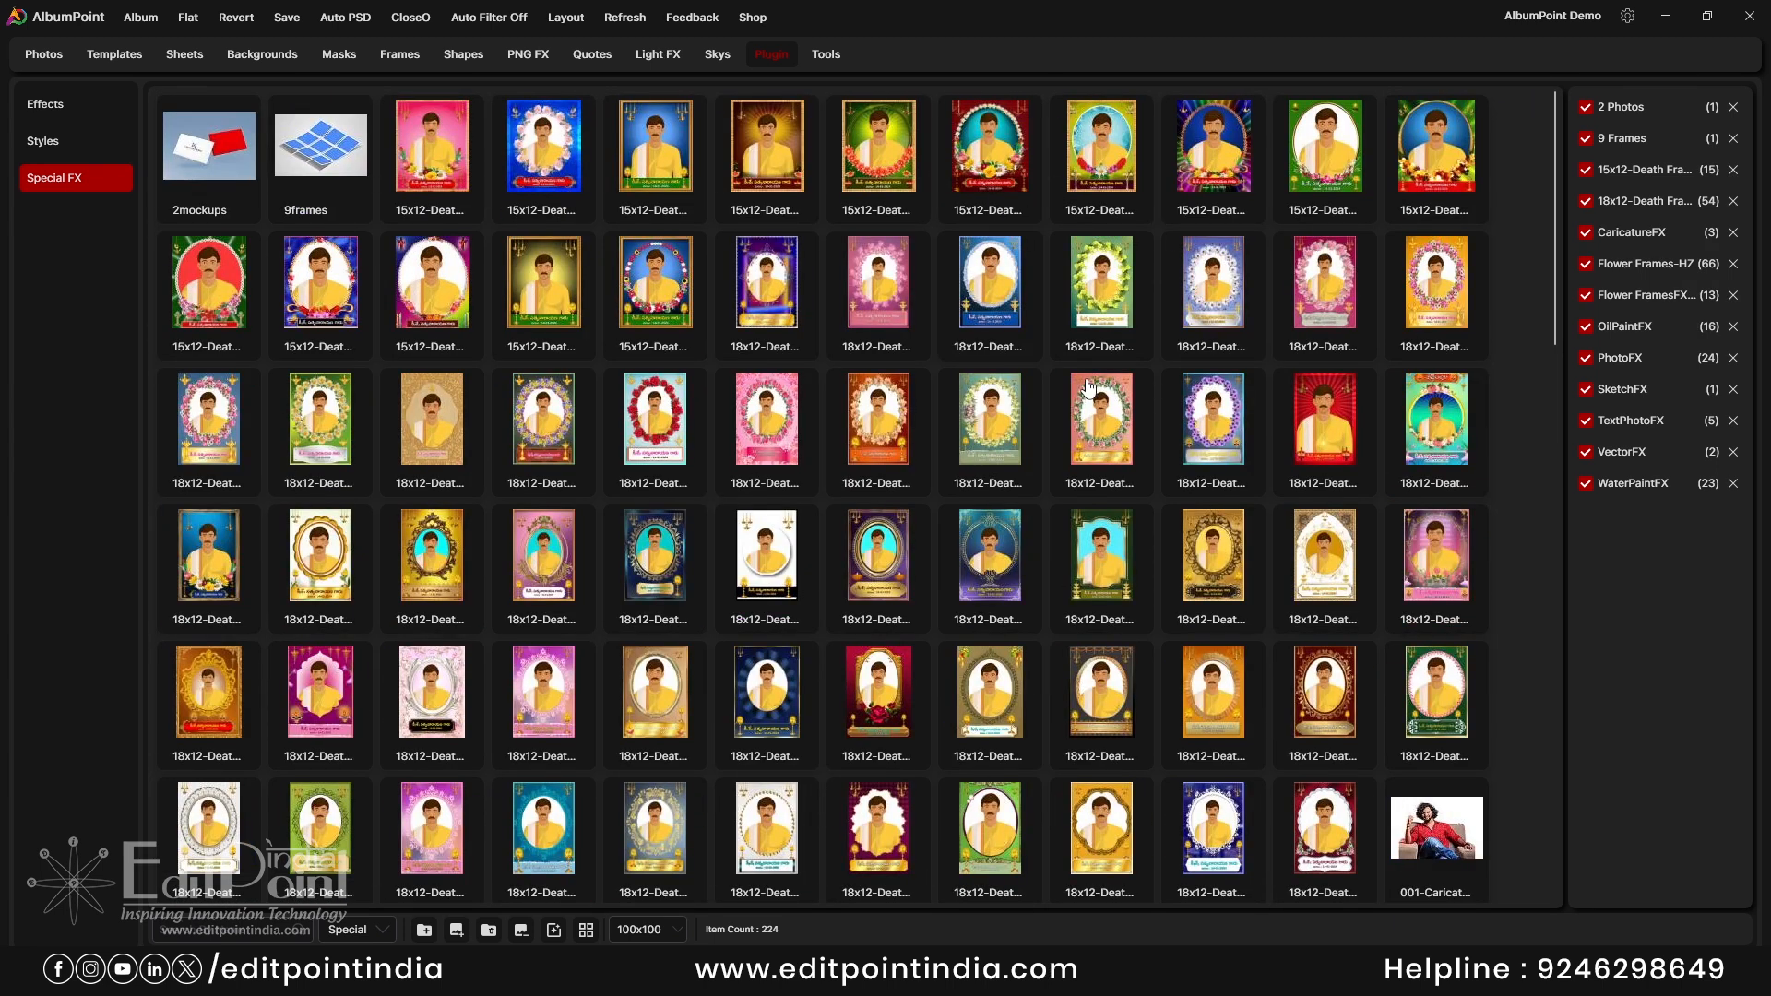
pyautogui.click(1706, 17)
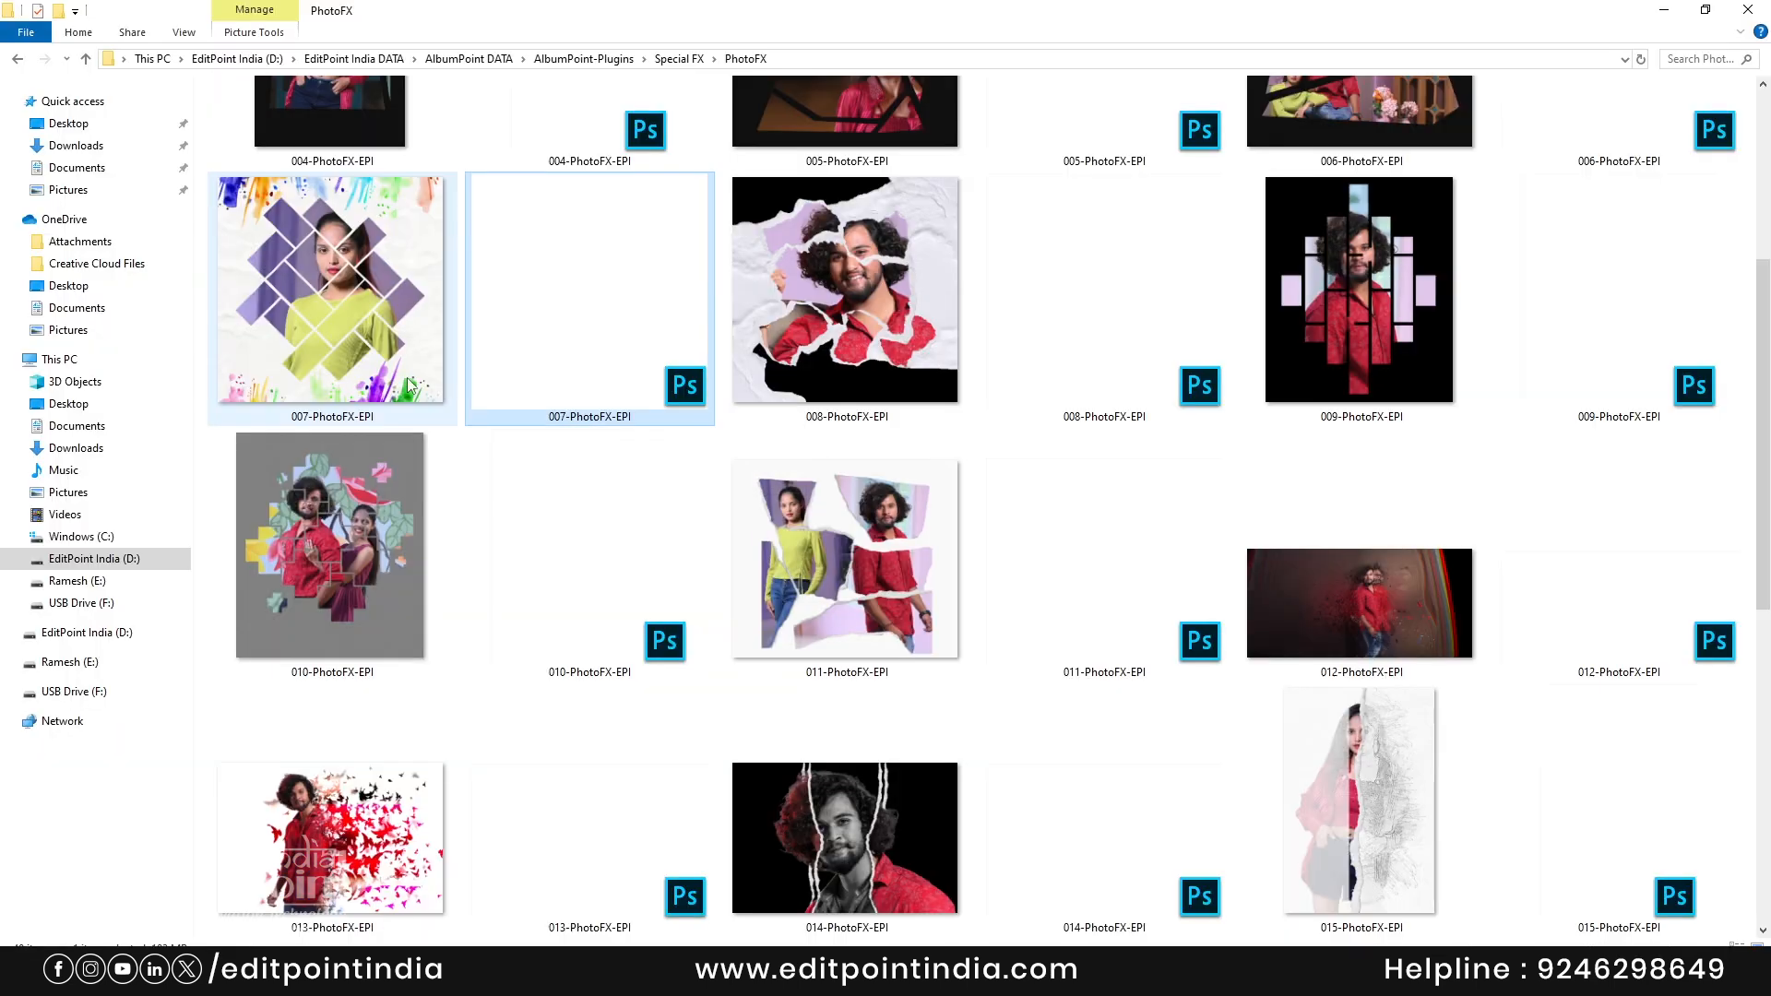
# - Open 007-PhotoFX-EPI.PSD in Photoshop and open the contents of the portrait smart object inside the Effect group
pyautogui.moveTo(613, 317); pyautogui.dragTo(993, 7)
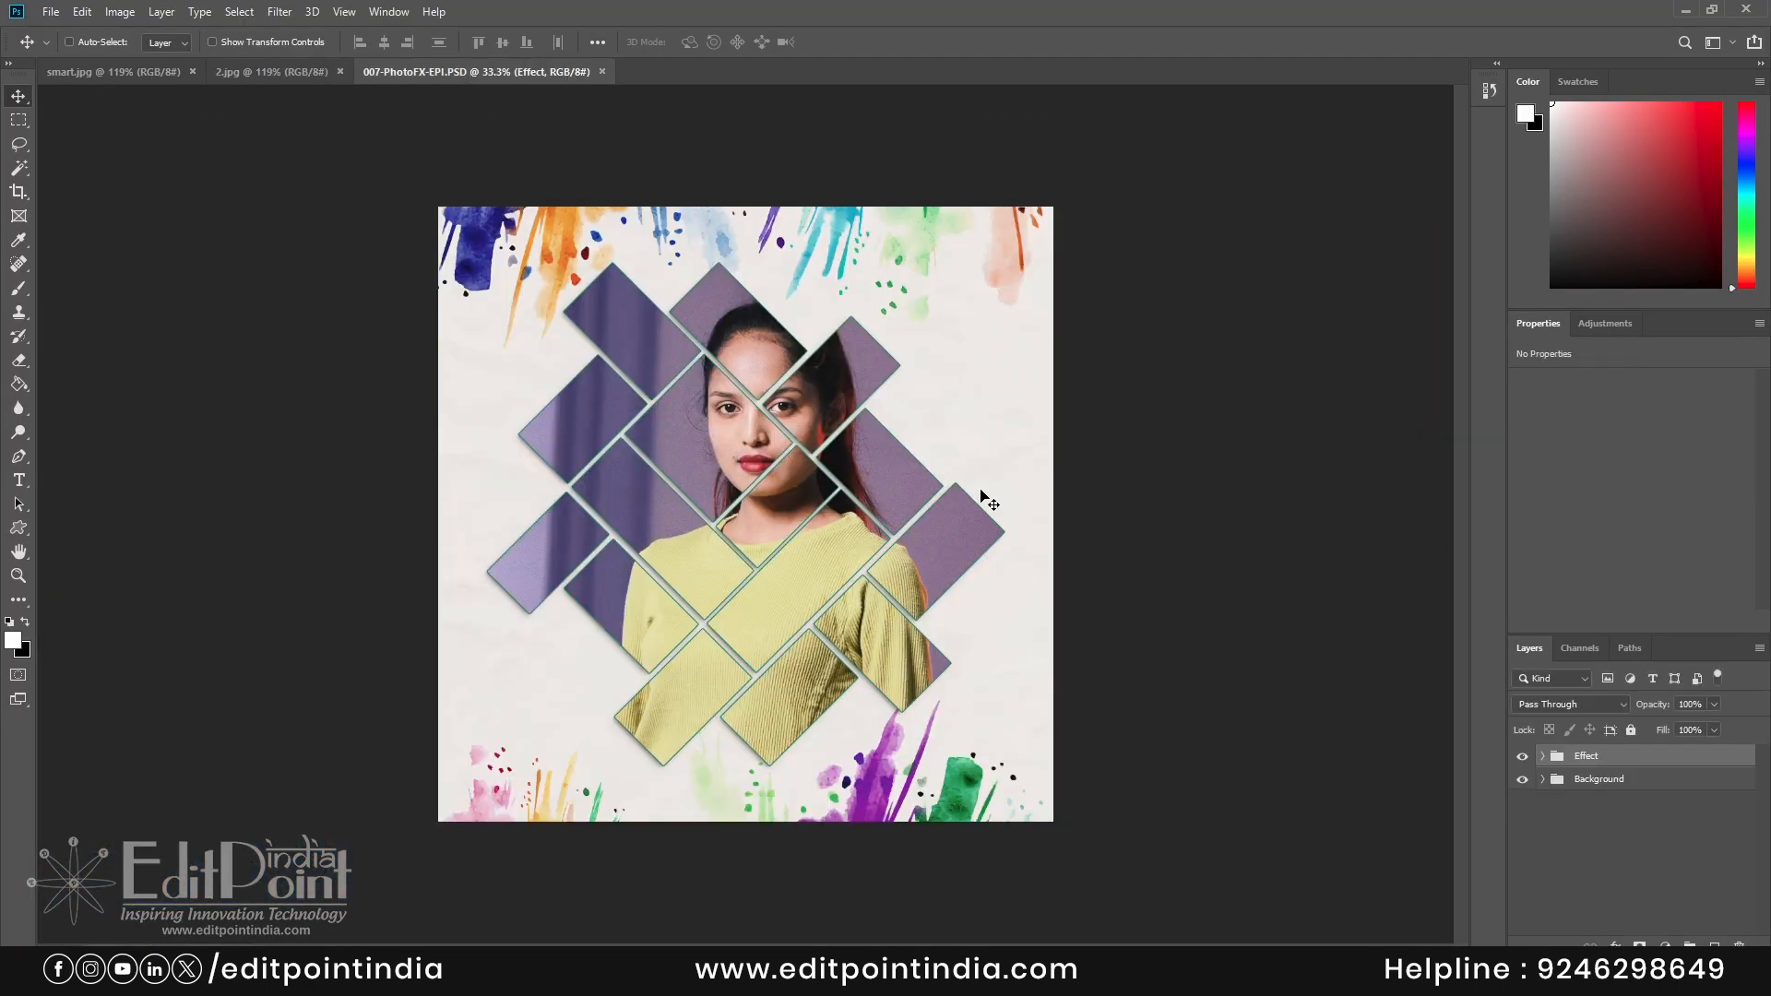
pyautogui.click(1543, 757)
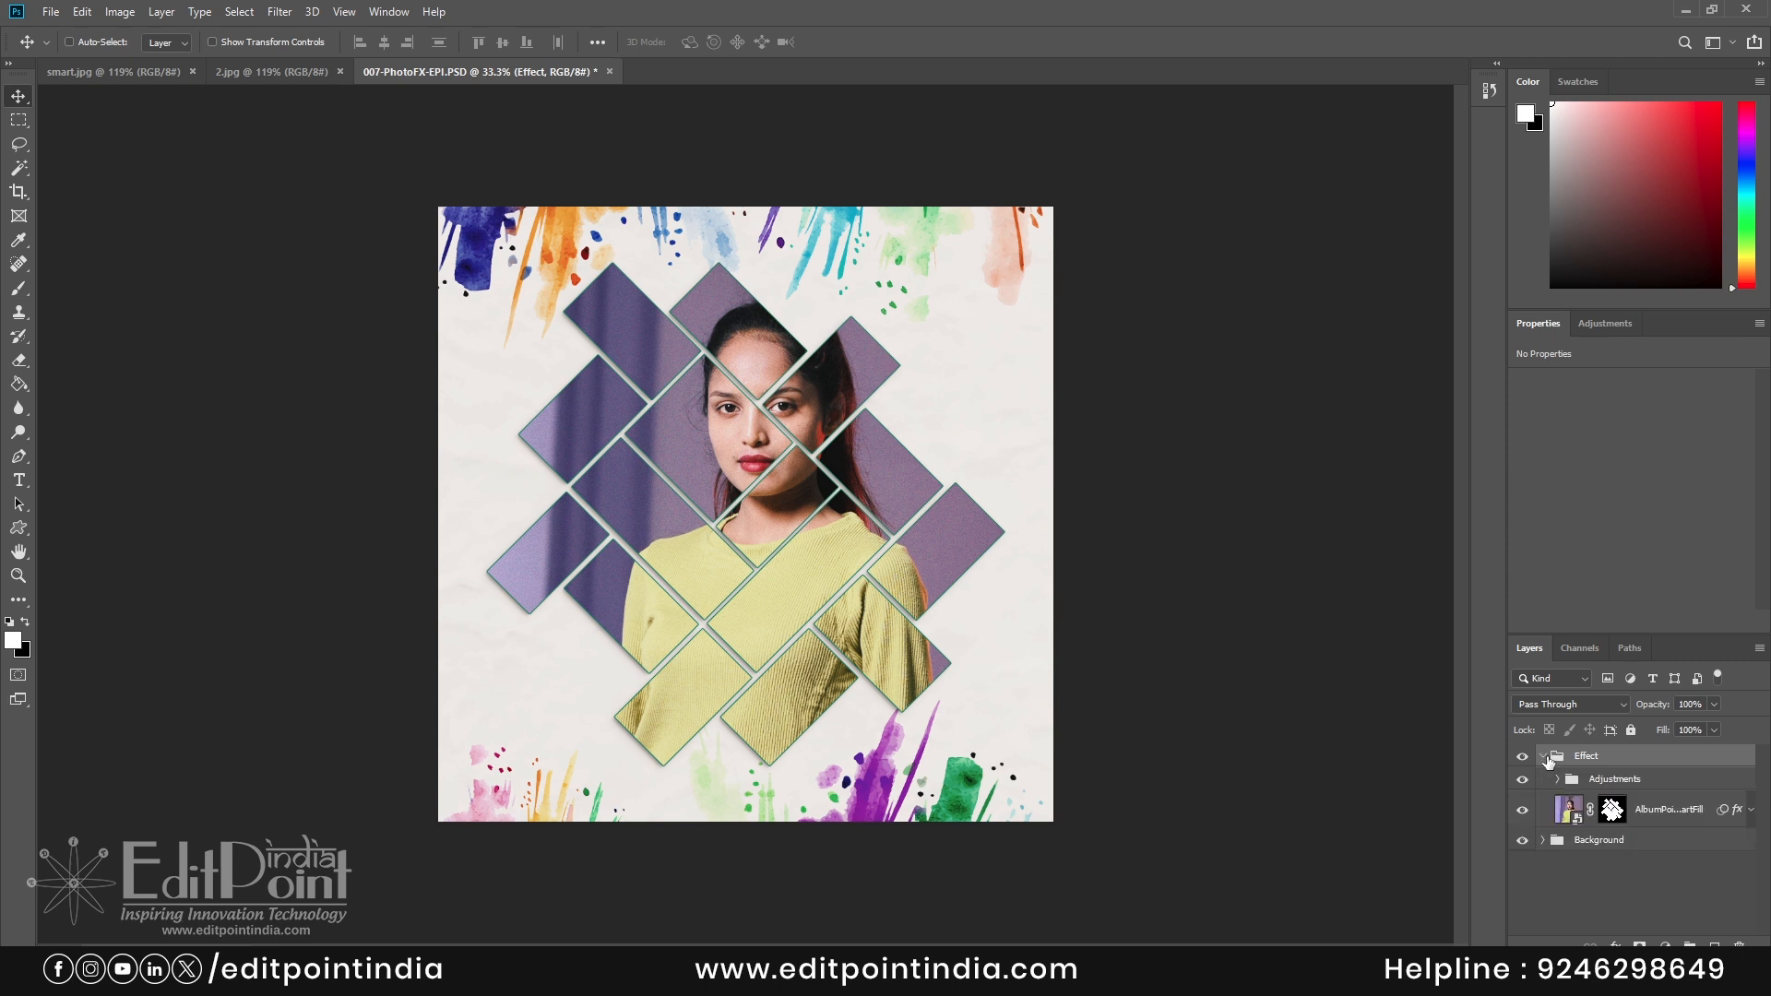
pyautogui.doubleClick(1578, 821)
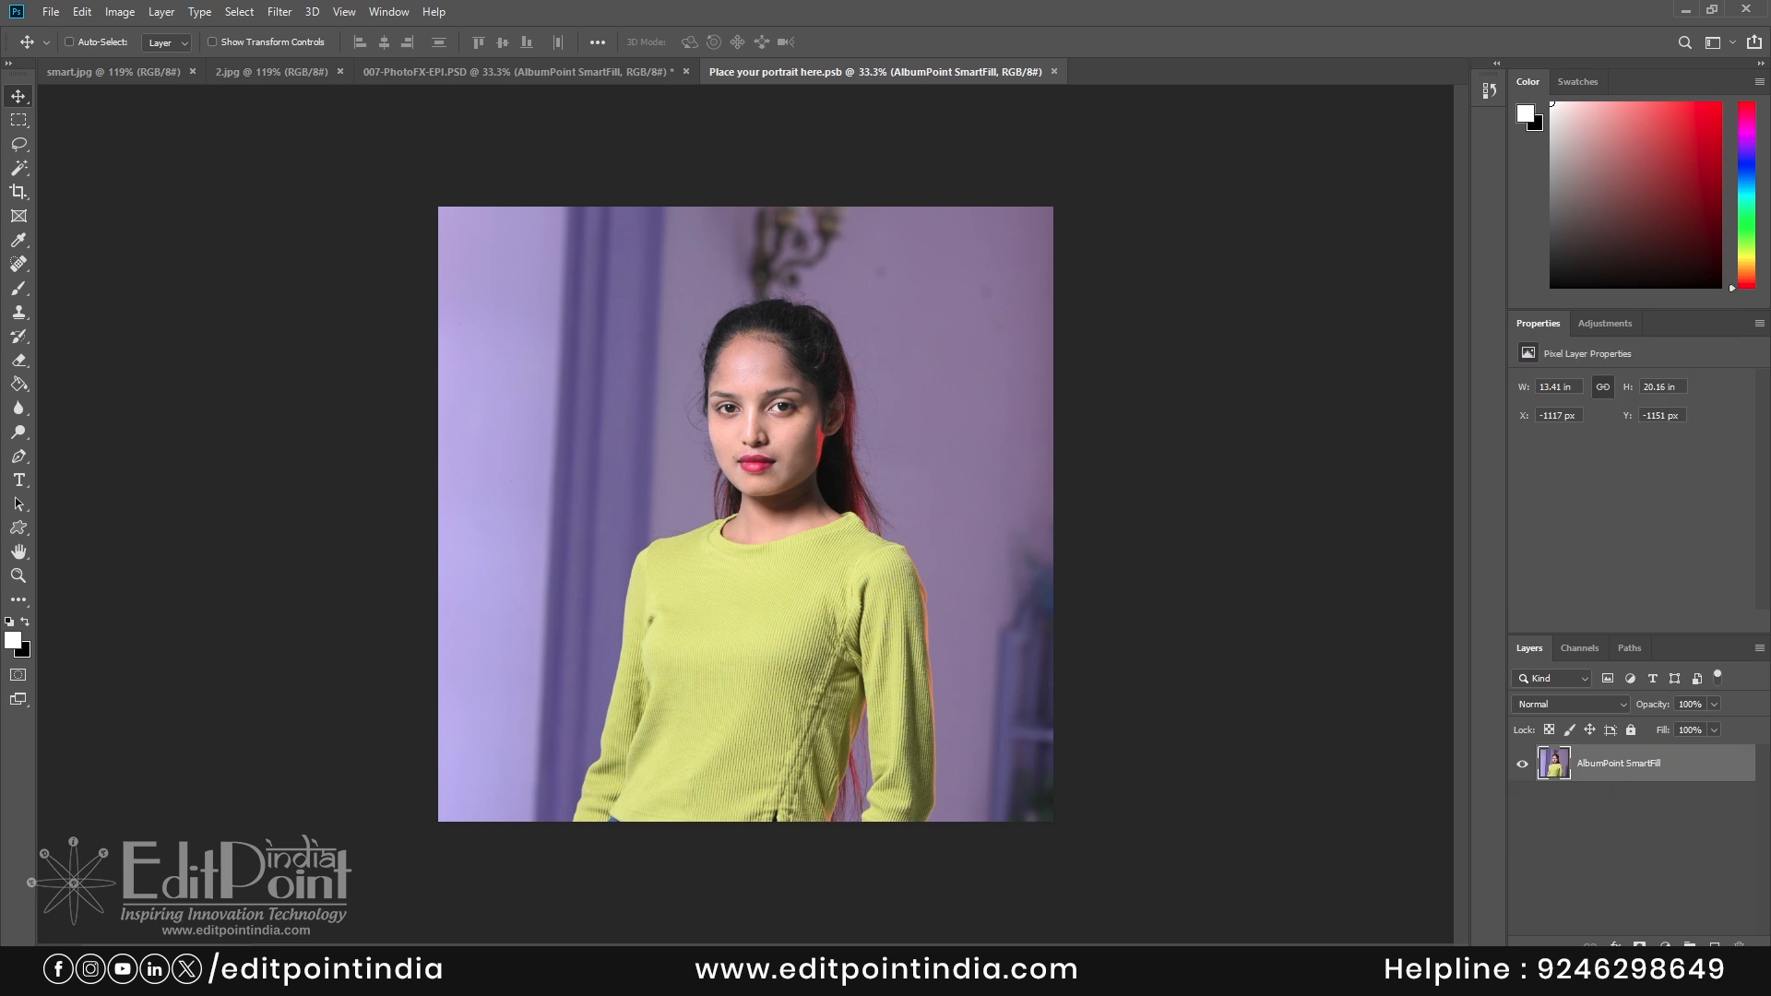
# - Place image 012 over the portrait, scale it to about 103% to cover the canvas, and save the smart object contents back to 007-PhotoFX-EPI.PSD
pyautogui.moveTo(1486, 473); pyautogui.dragTo(872, 470)
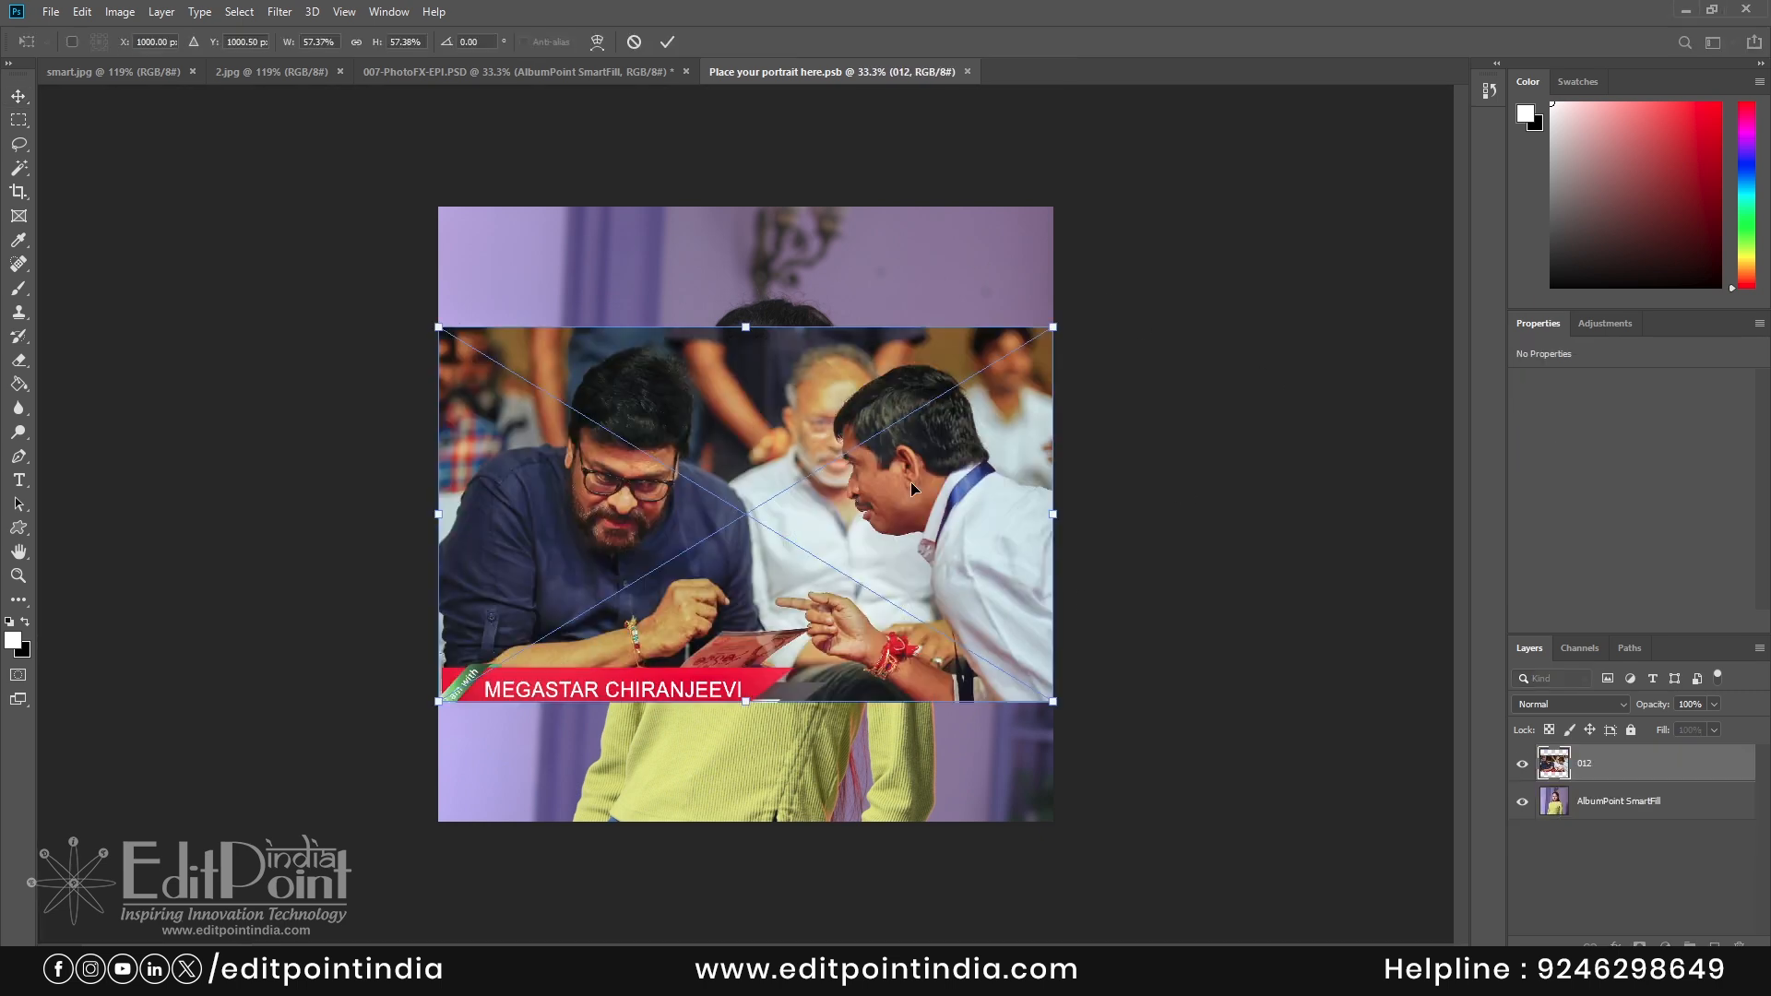
pyautogui.moveTo(1060, 513); pyautogui.dragTo(1415, 514)
pyautogui.moveTo(925, 811); pyautogui.dragTo(929, 881)
pyautogui.moveTo(821, 688); pyautogui.dragTo(841, 674)
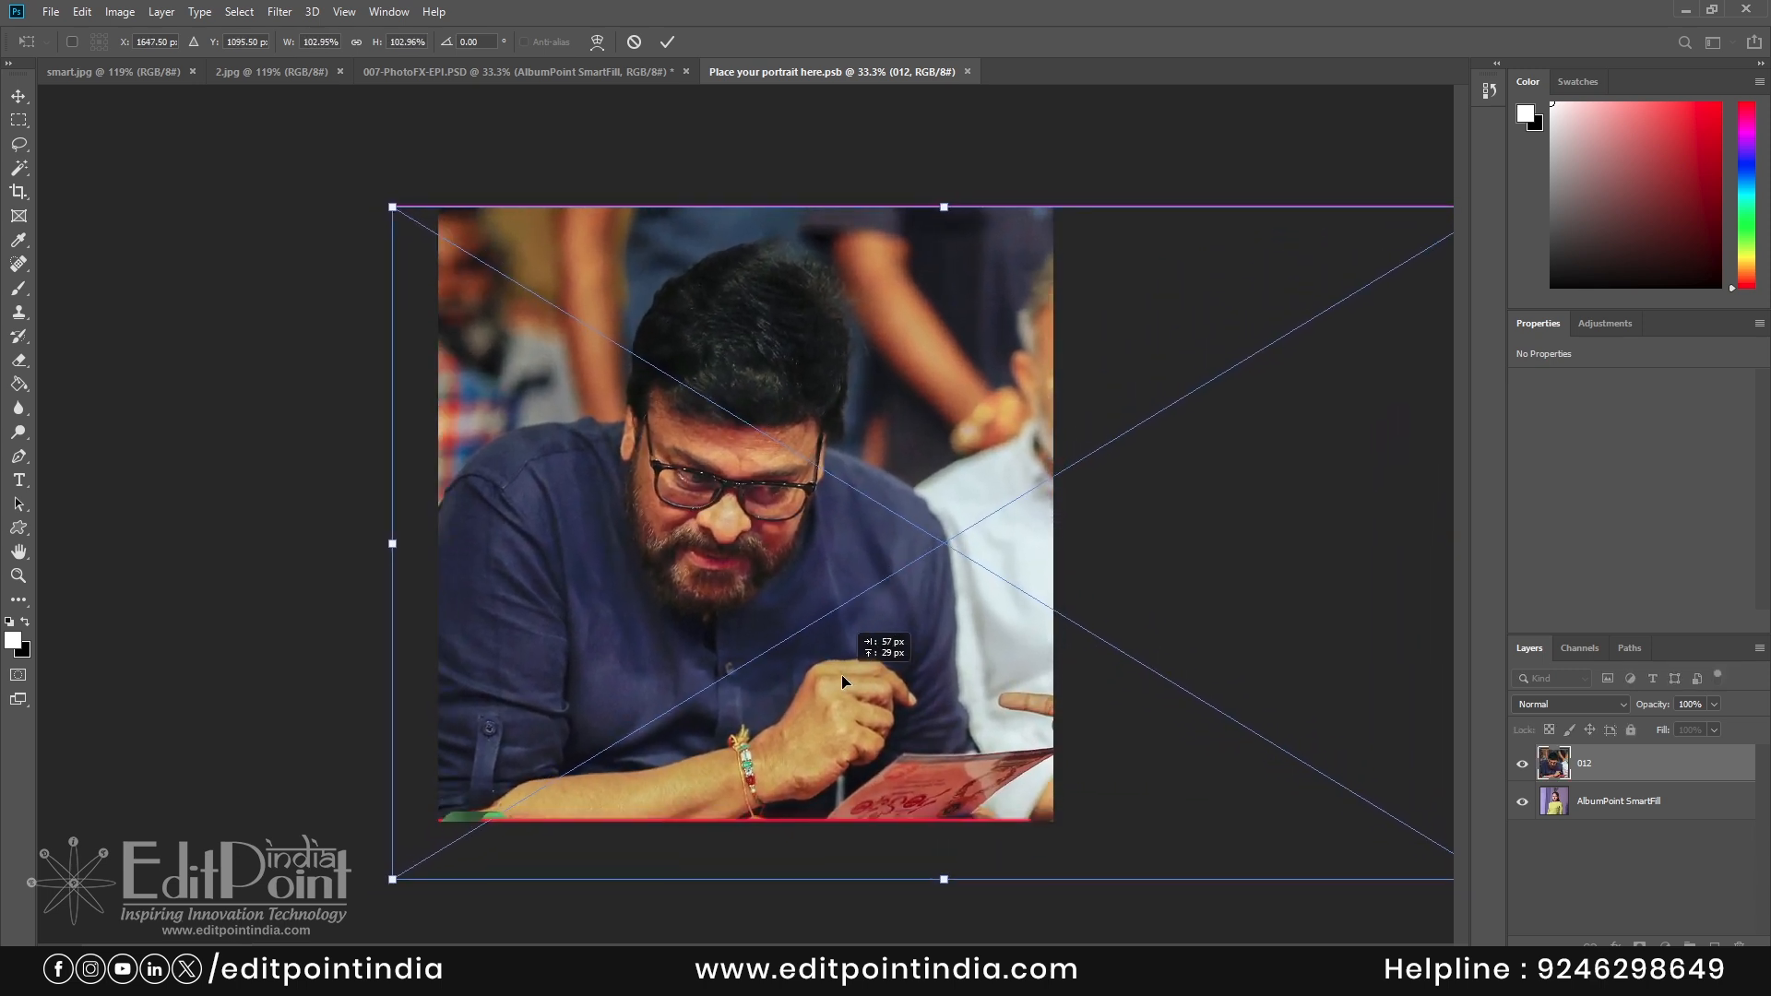
pyautogui.press('Return')
pyautogui.hotkey('ctrl', 's')
pyautogui.click(495, 71)
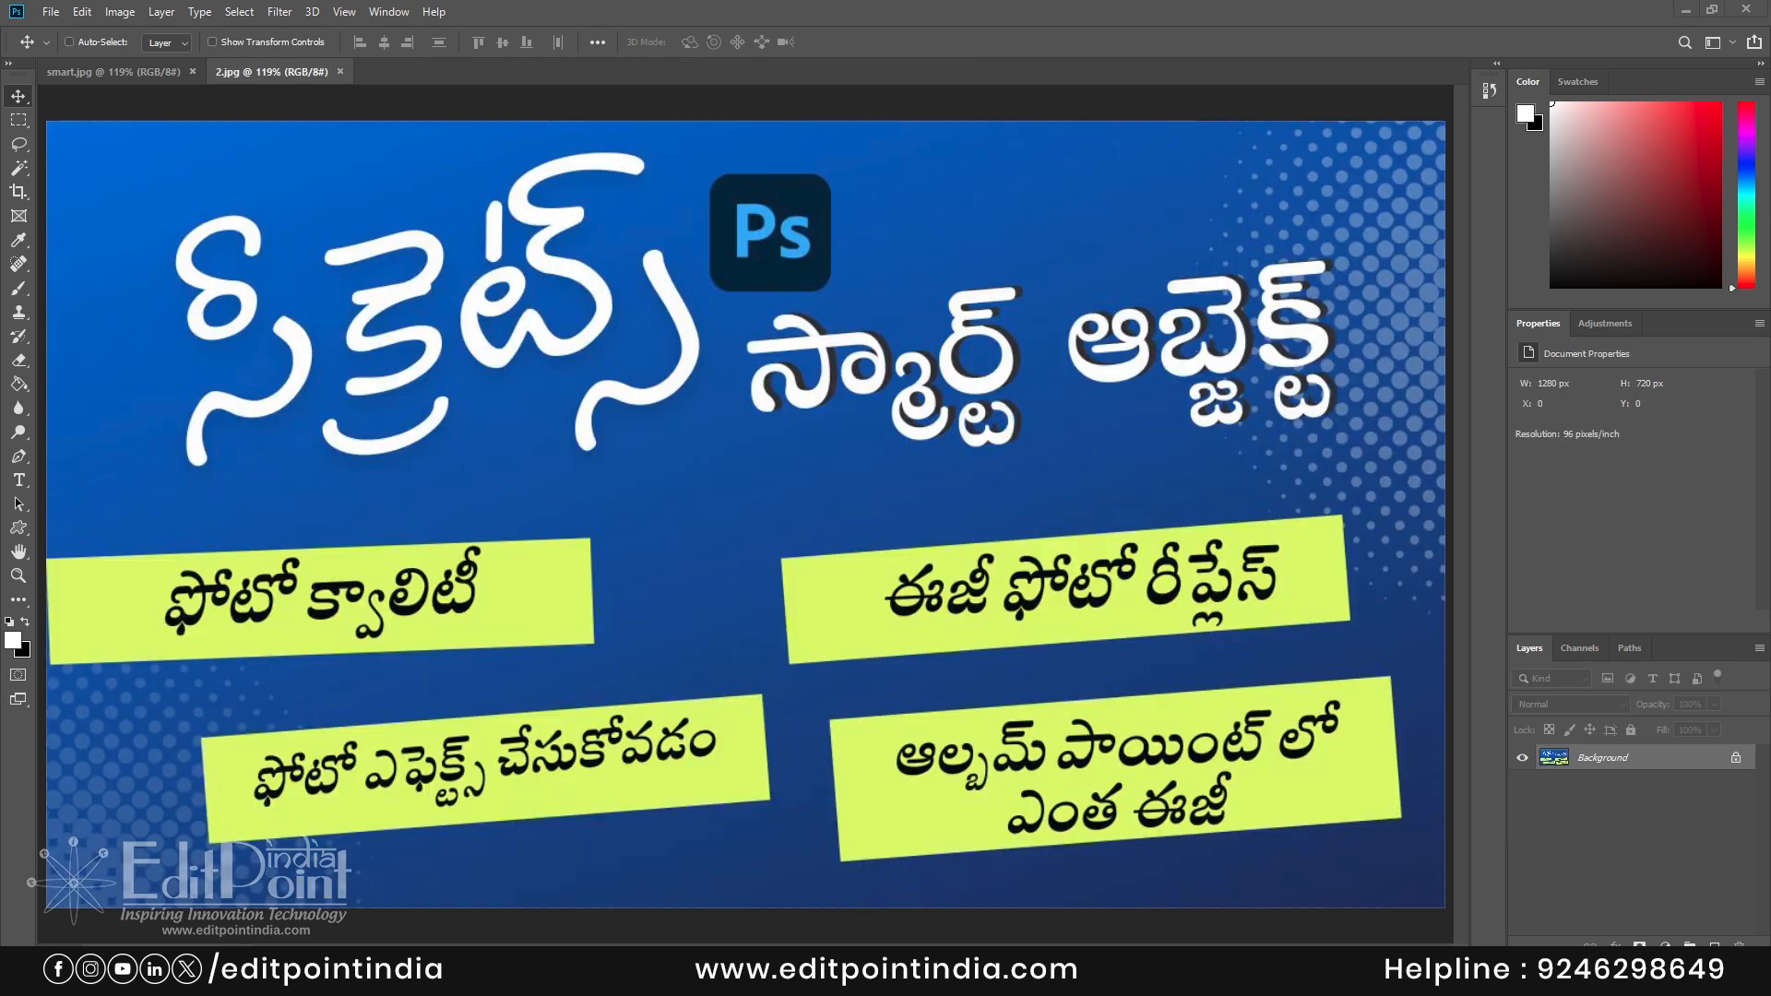
# - Switch to AlbumPoint, apply the 007-PhotoFX effect with photo PhotoMAMA-Kids (13), and close the resulting document without saving
pyautogui.click(452, 976)
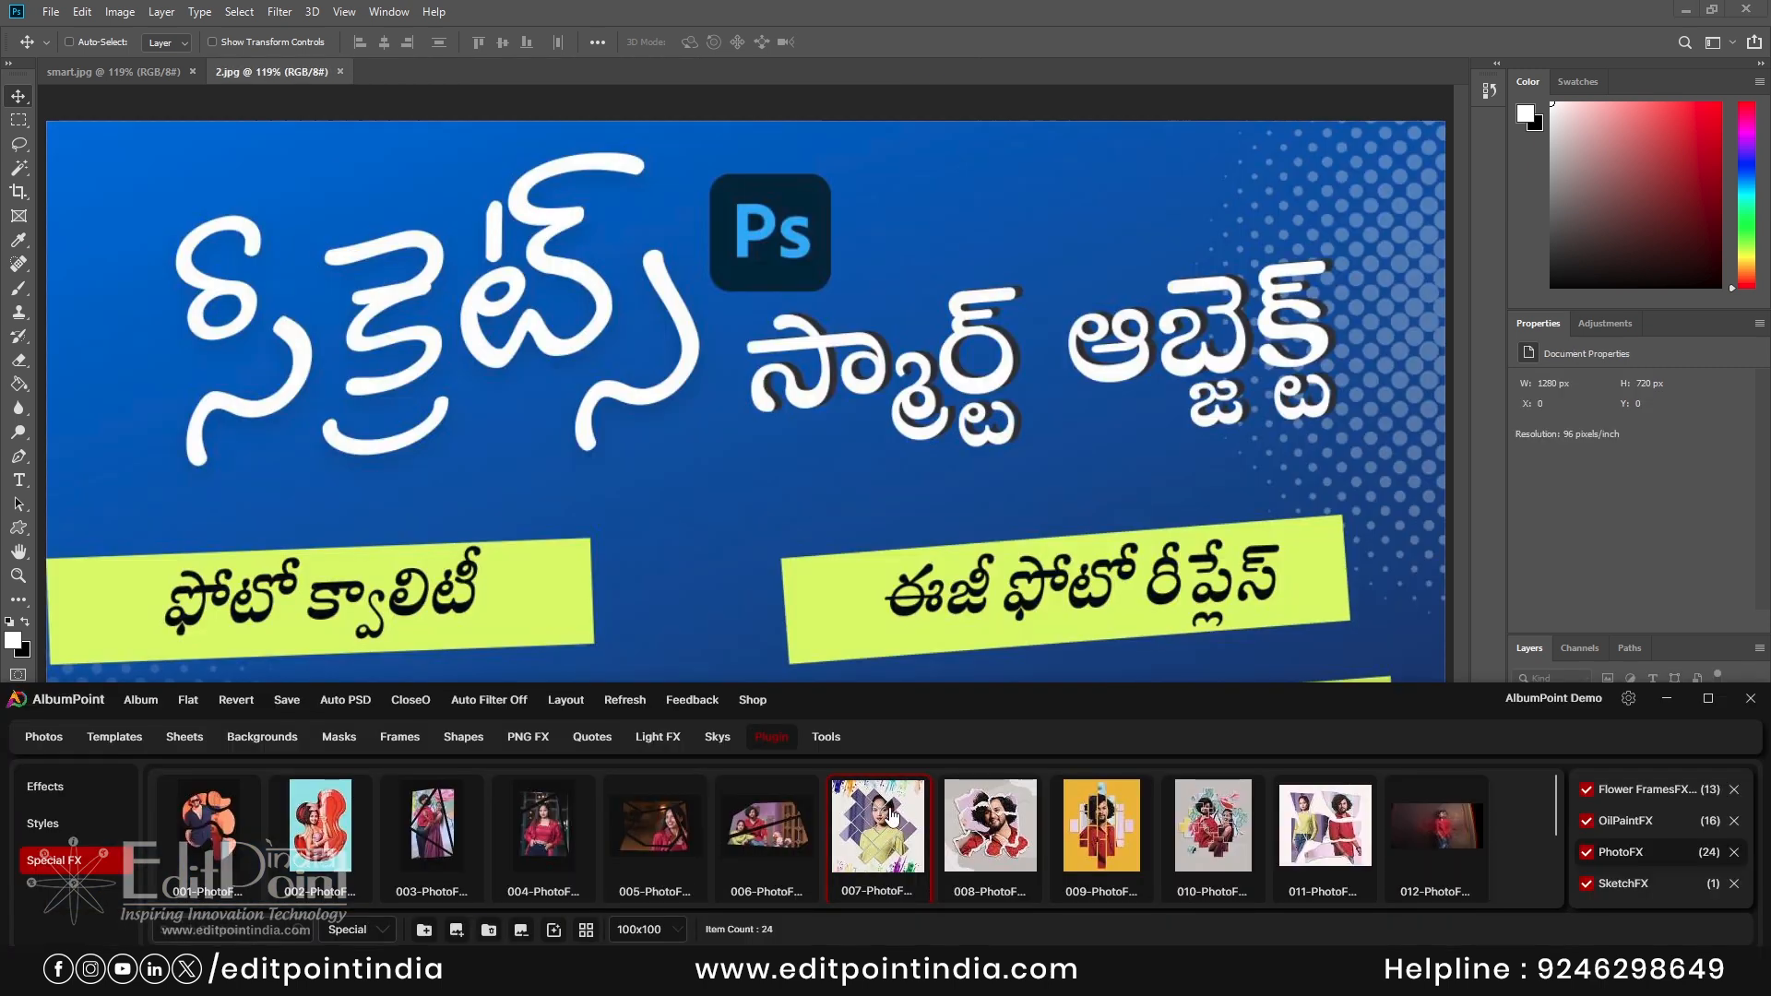
pyautogui.click(881, 842)
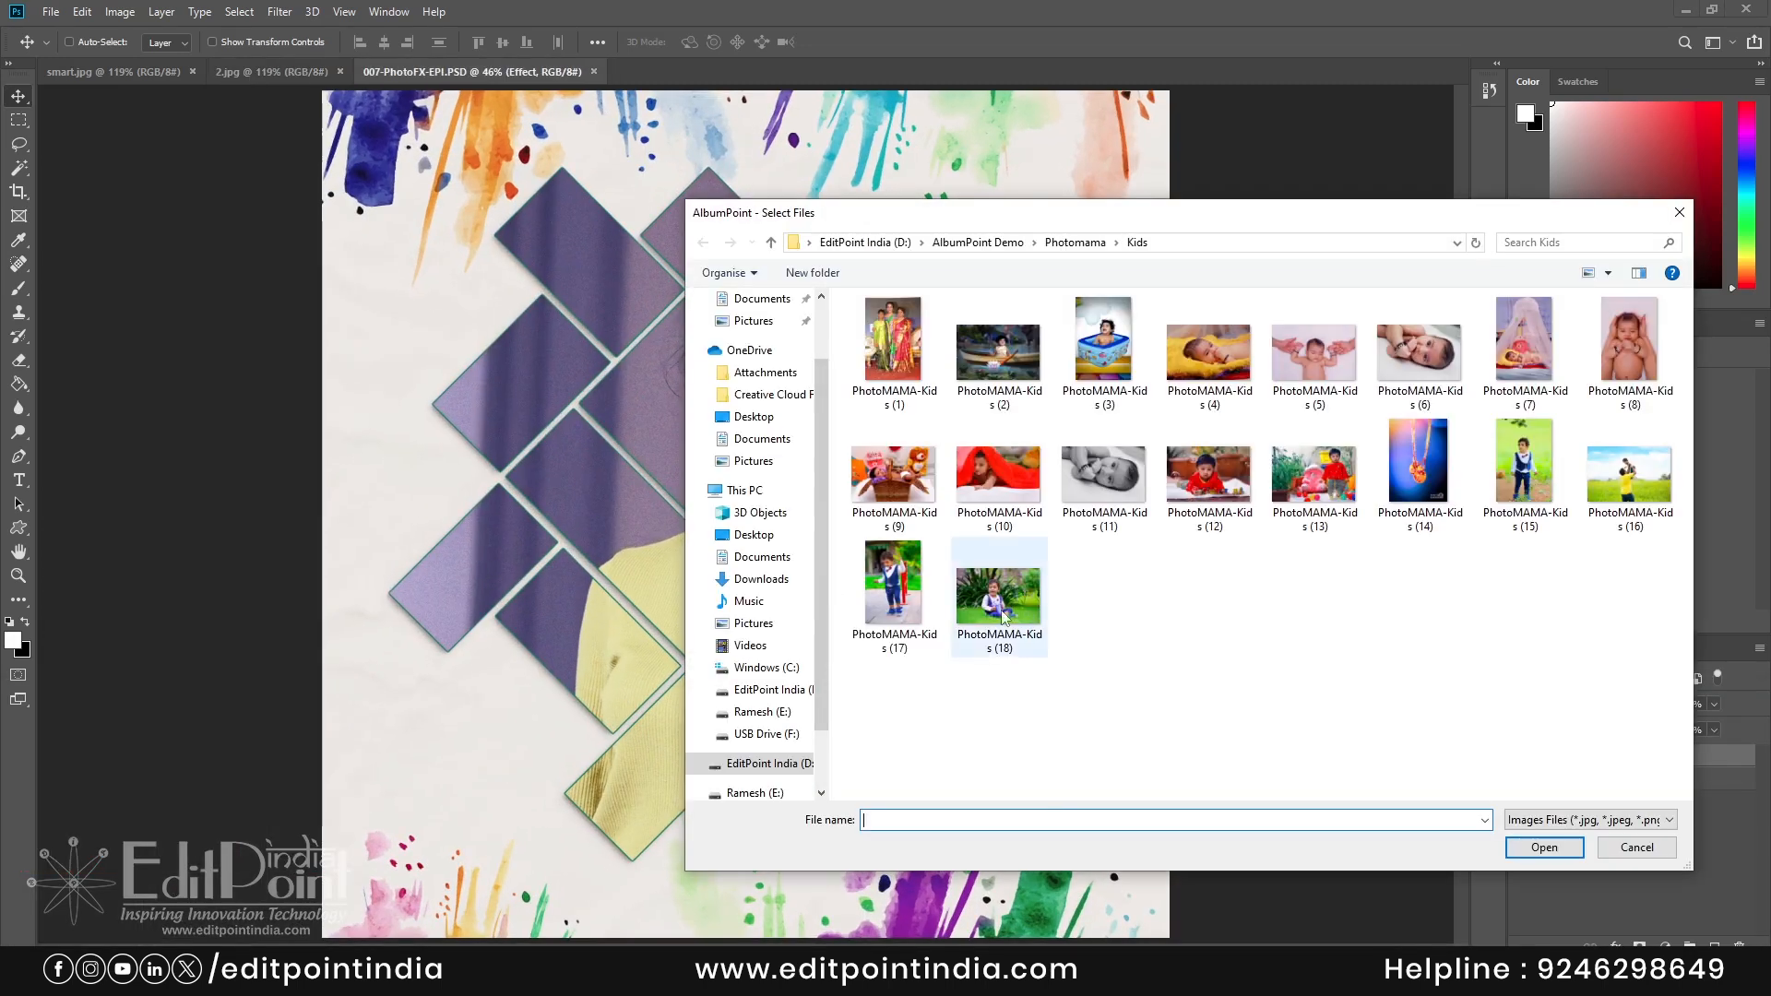
pyautogui.moveTo(1120, 213); pyautogui.dragTo(1014, 213)
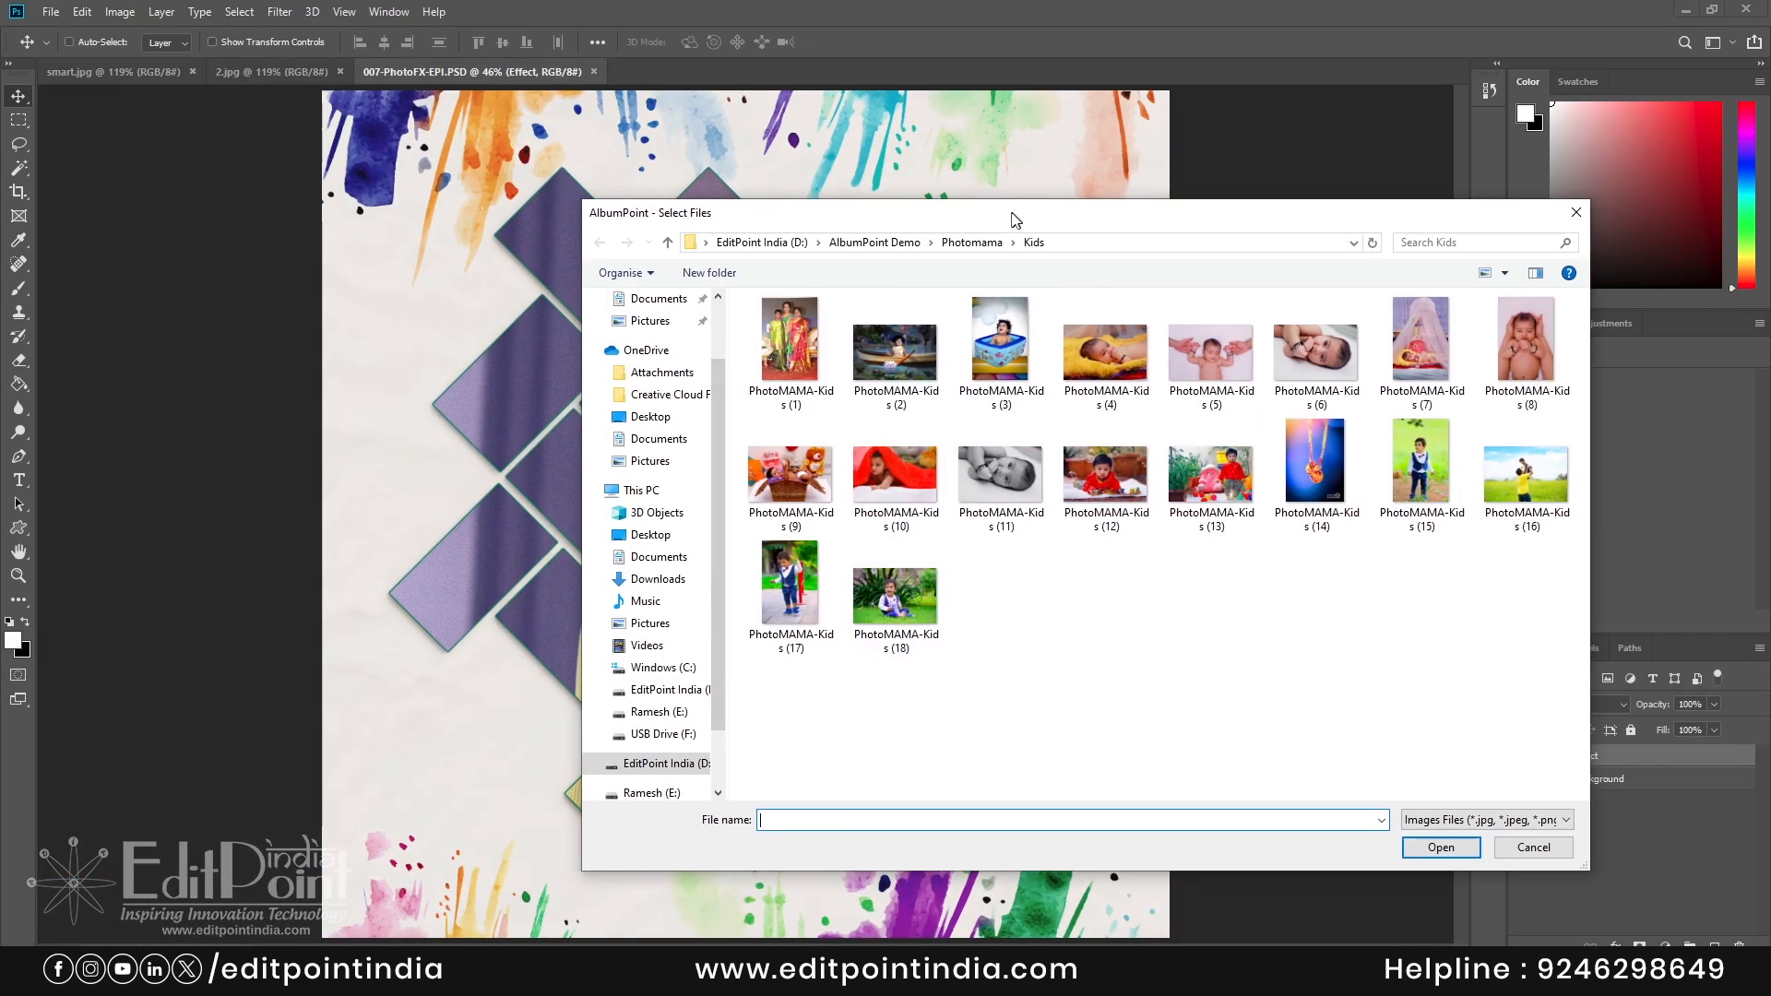
pyautogui.click(1199, 489)
pyautogui.click(1425, 839)
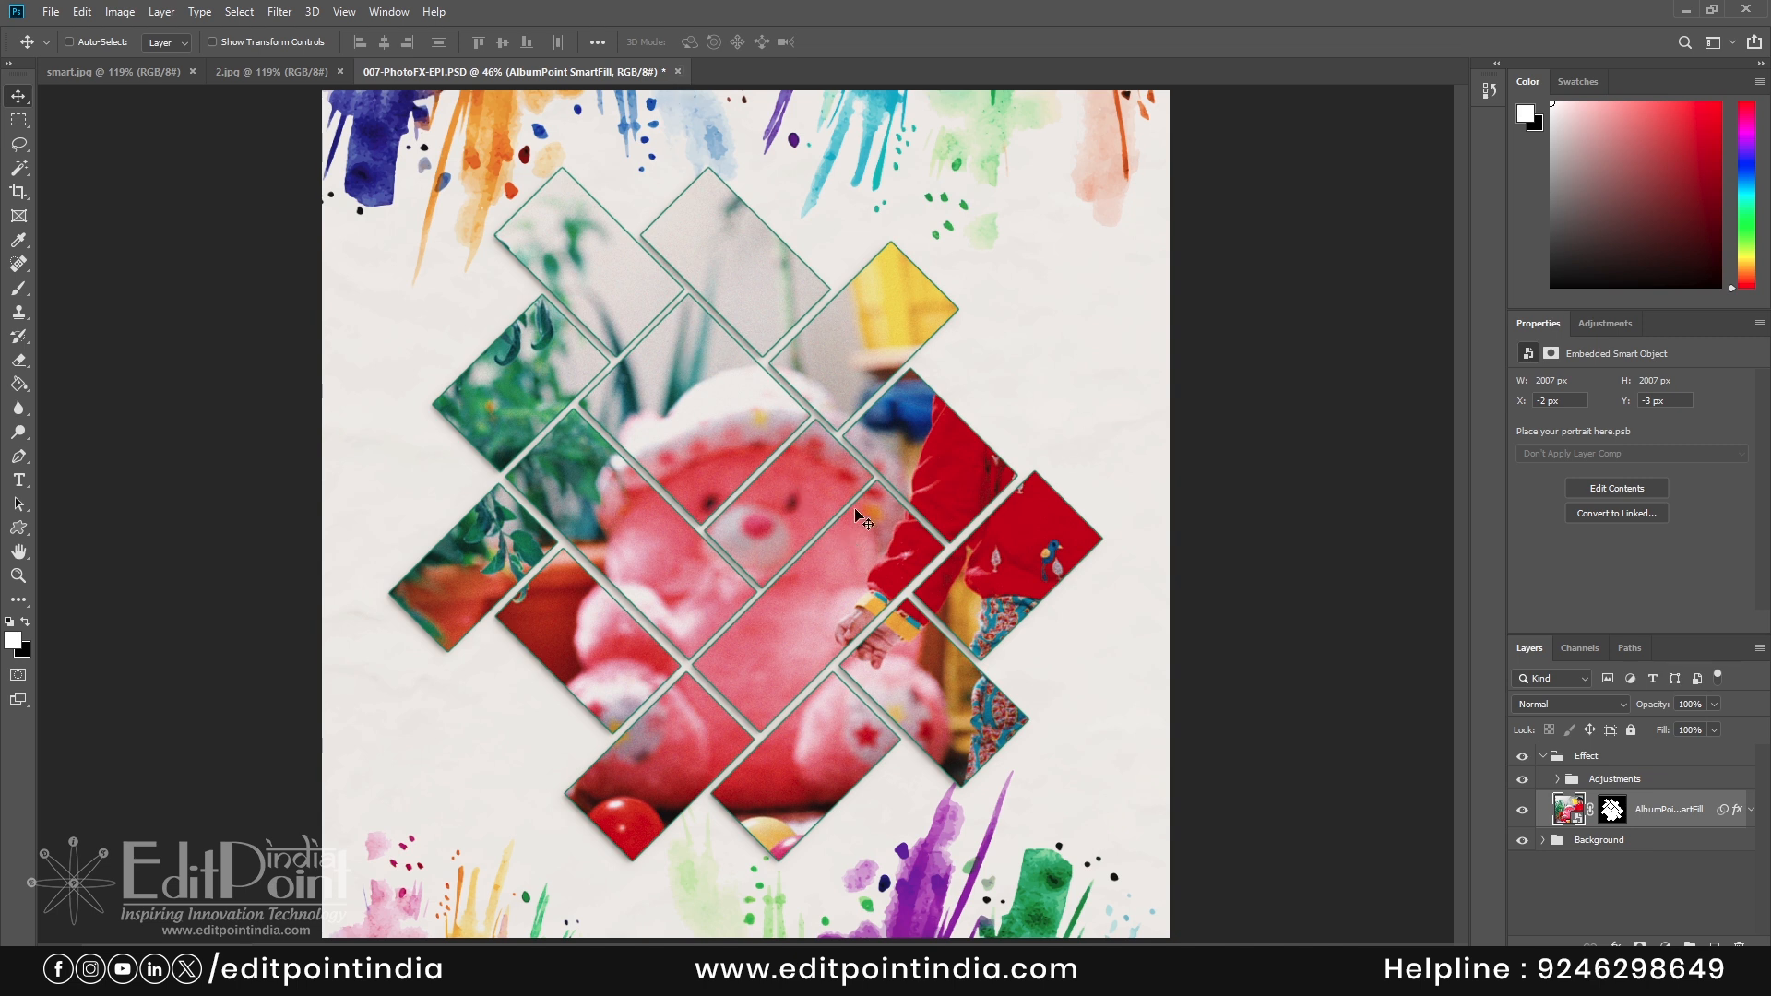
pyautogui.click(677, 72)
pyautogui.click(878, 364)
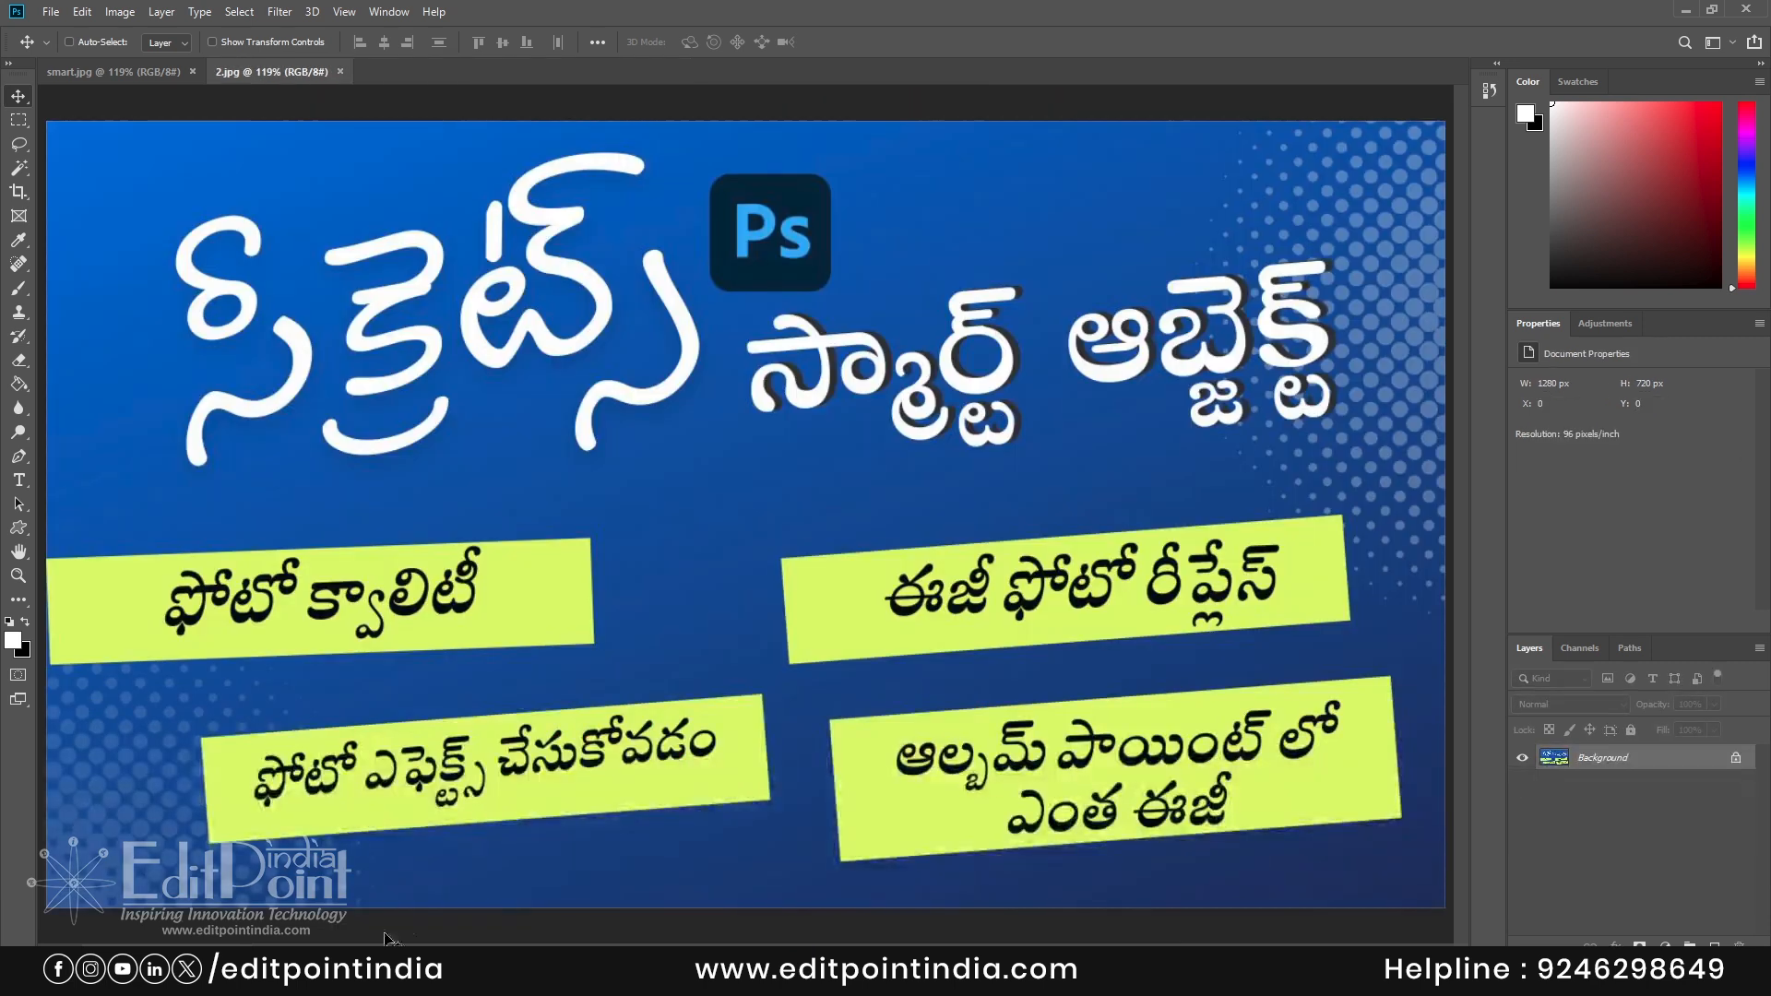
# - Enable the confirmation on applying special FX in the AlbumPoint settings
pyautogui.click(977, 976)
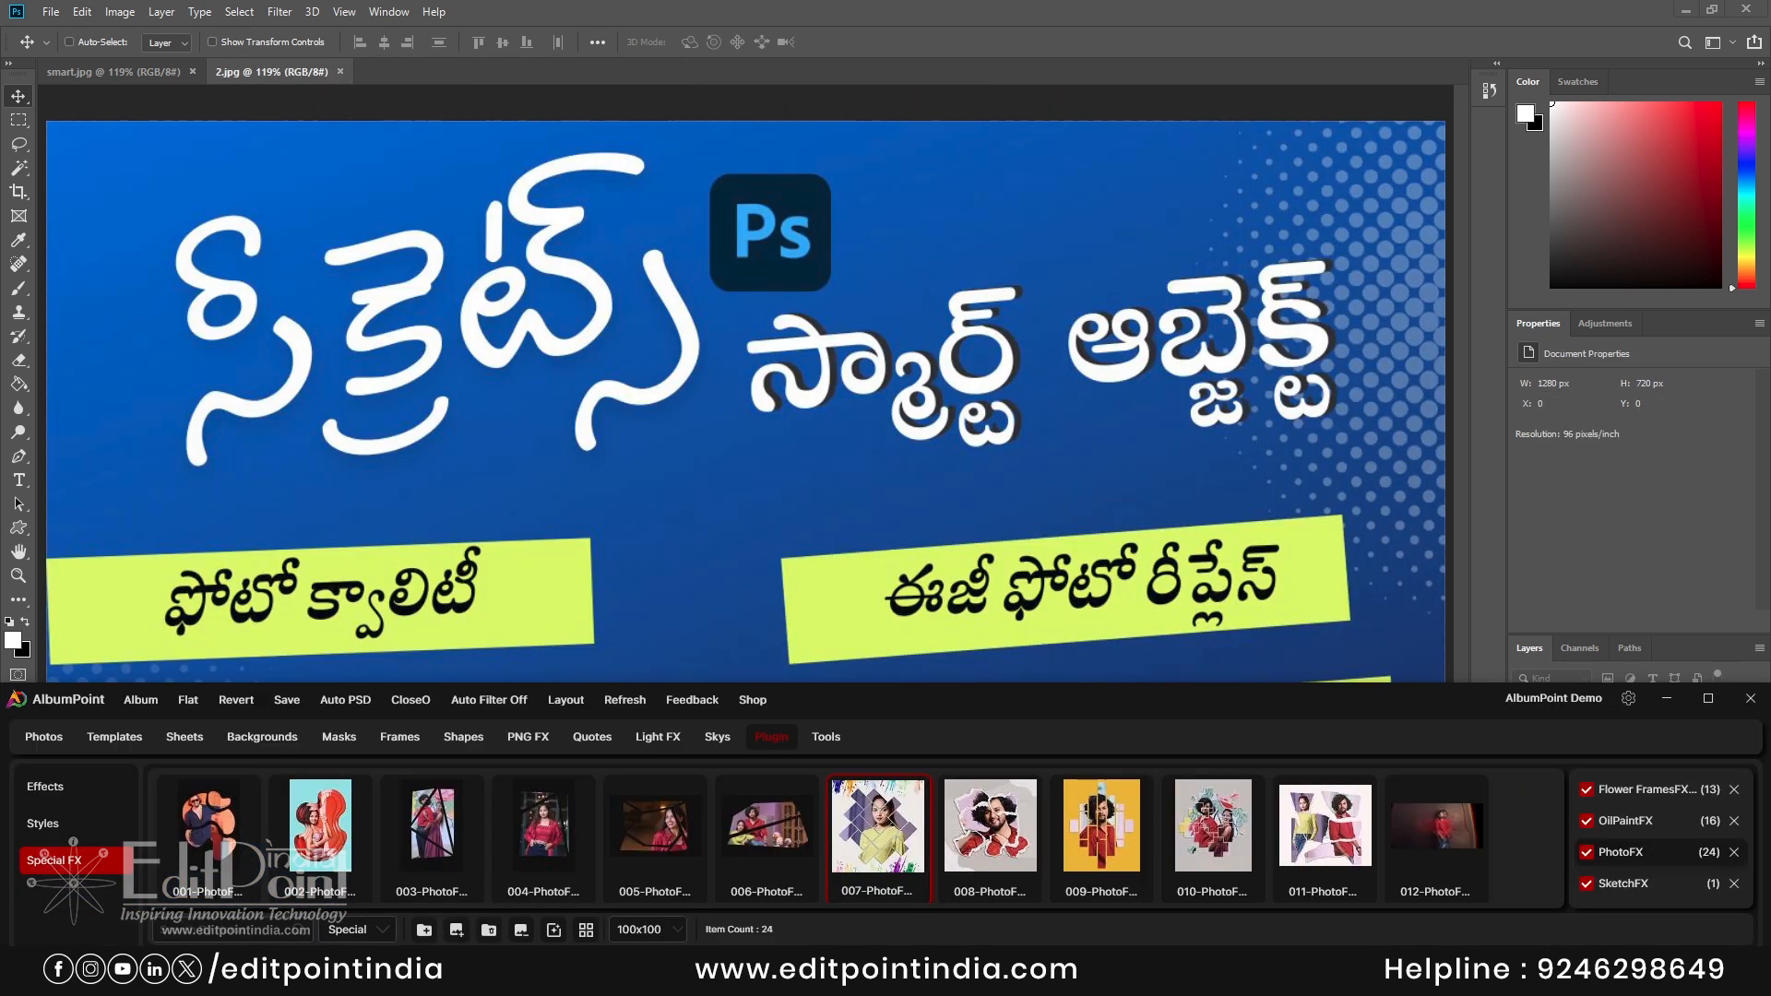
pyautogui.click(1628, 700)
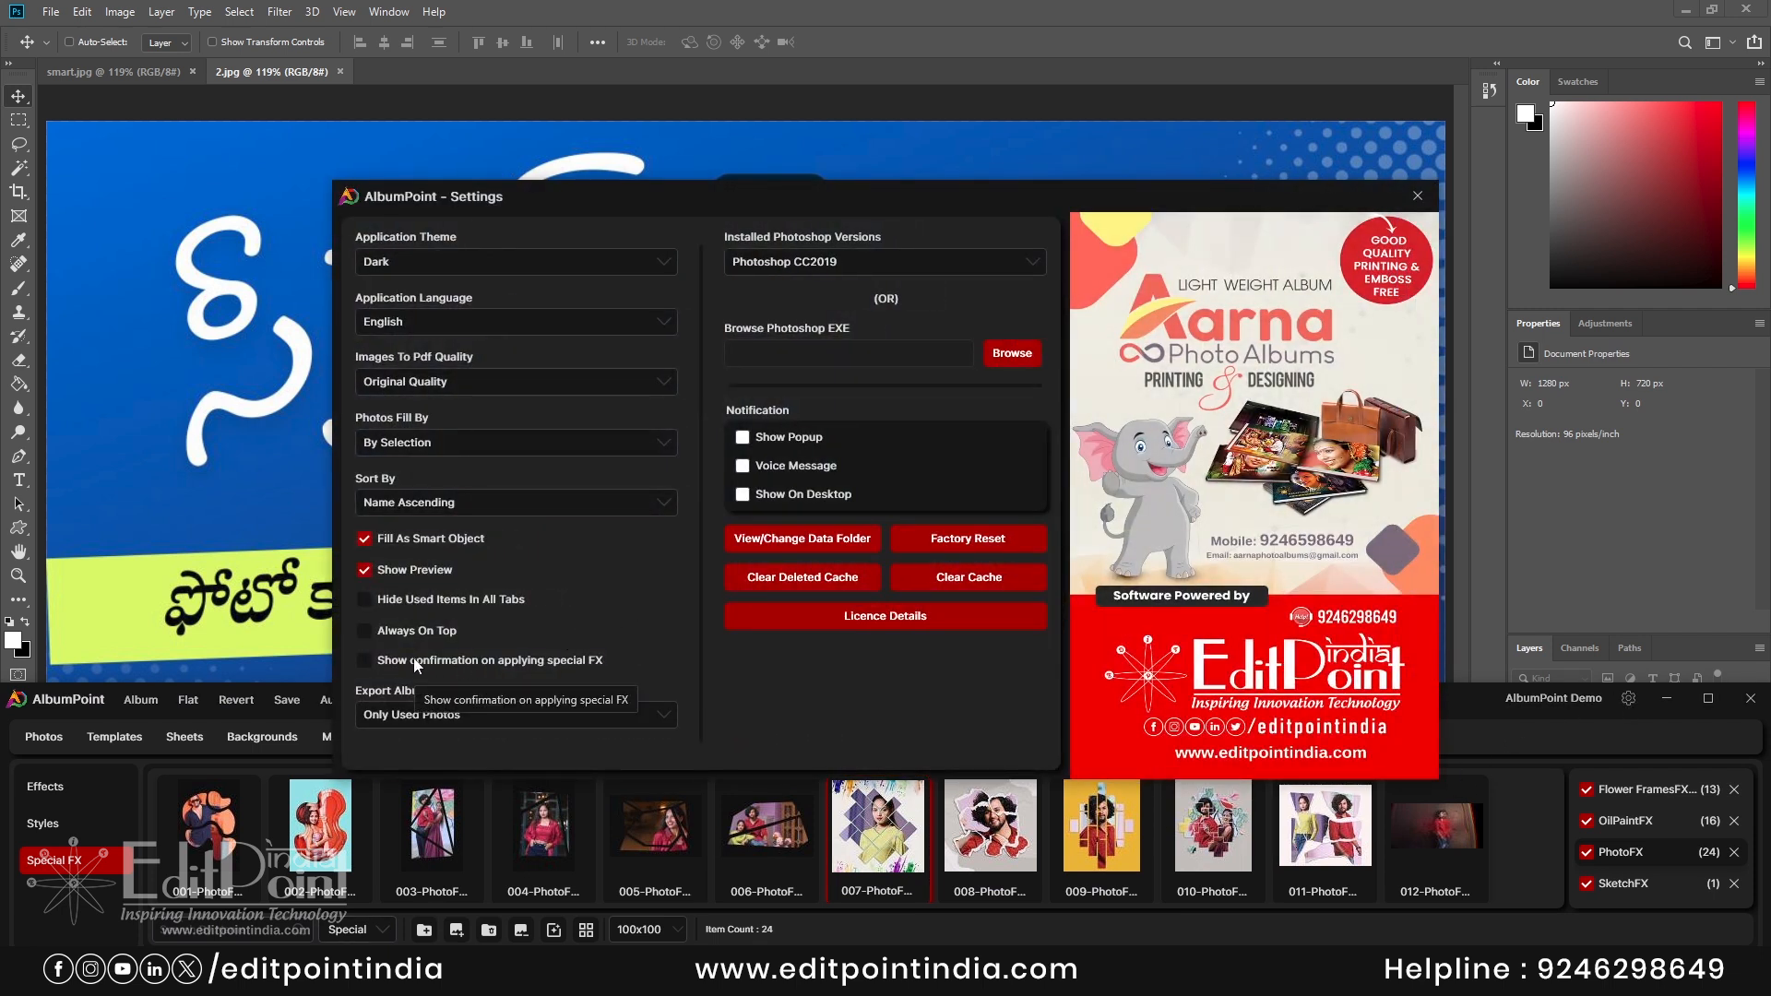
pyautogui.click(444, 660)
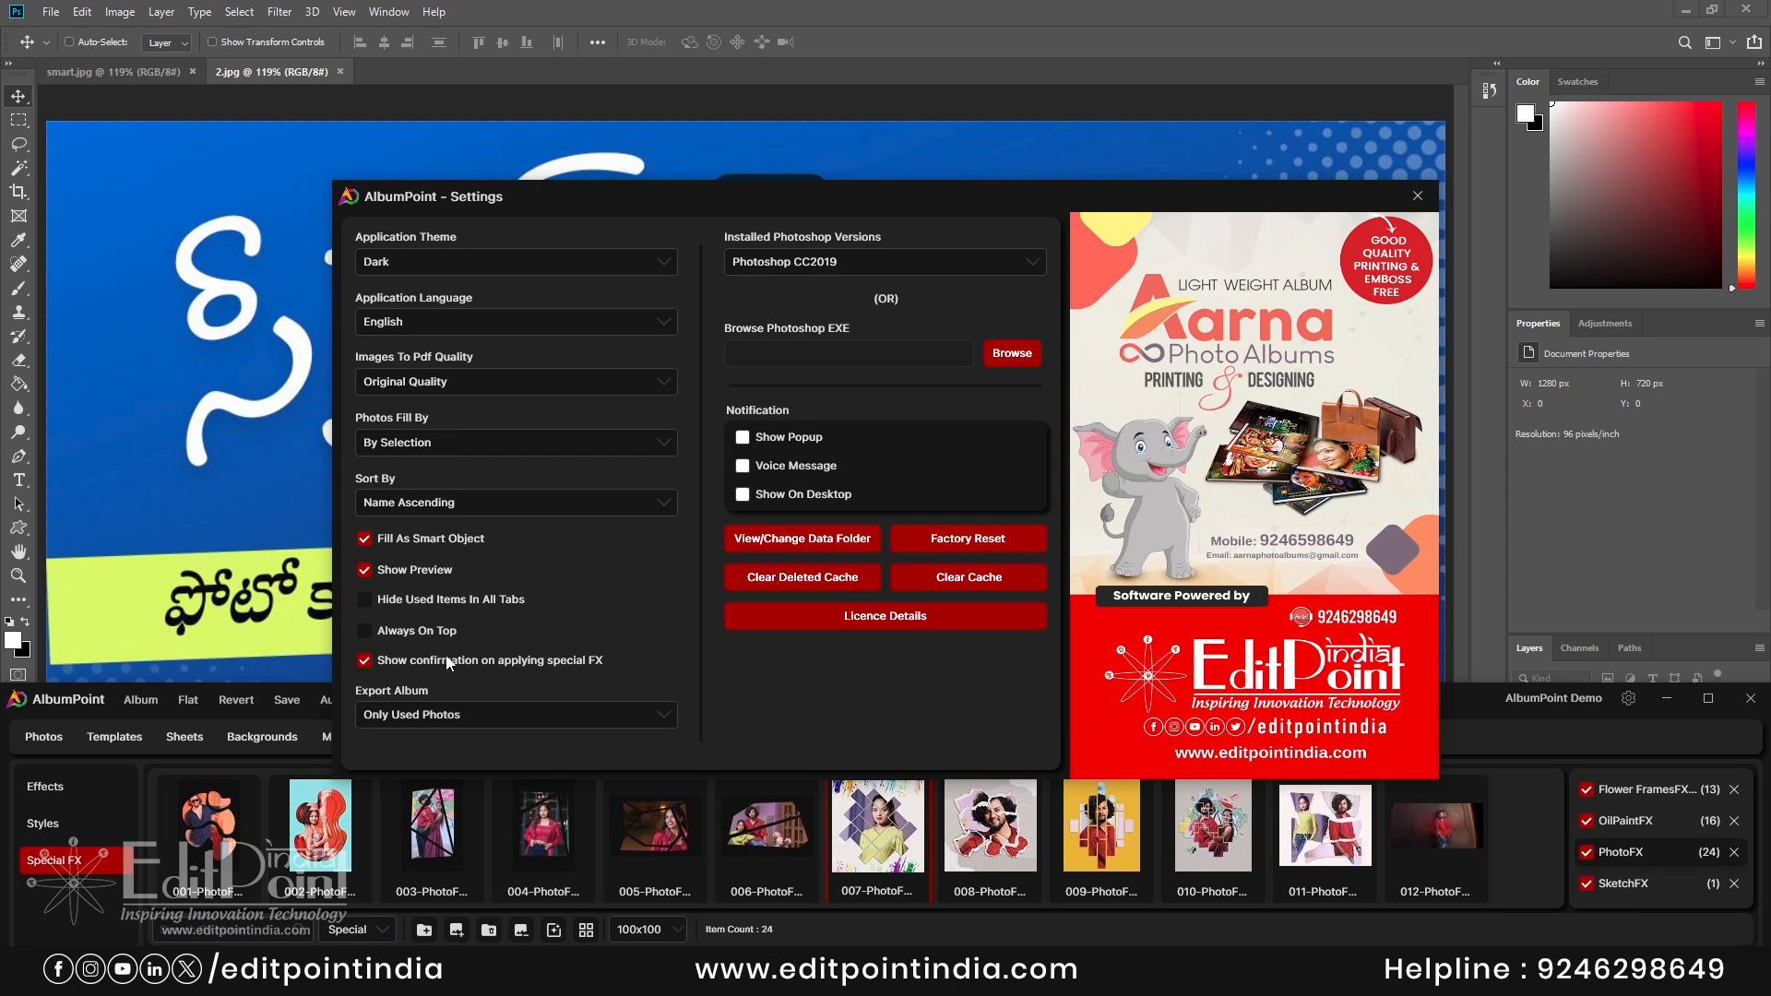
pyautogui.click(1418, 196)
# - Apply the 007-PhotoFX effect with photo PhotoMAMA-Kids (13) and shift the photo so the child stands near the canvas centre
pyautogui.doubleClick(889, 810)
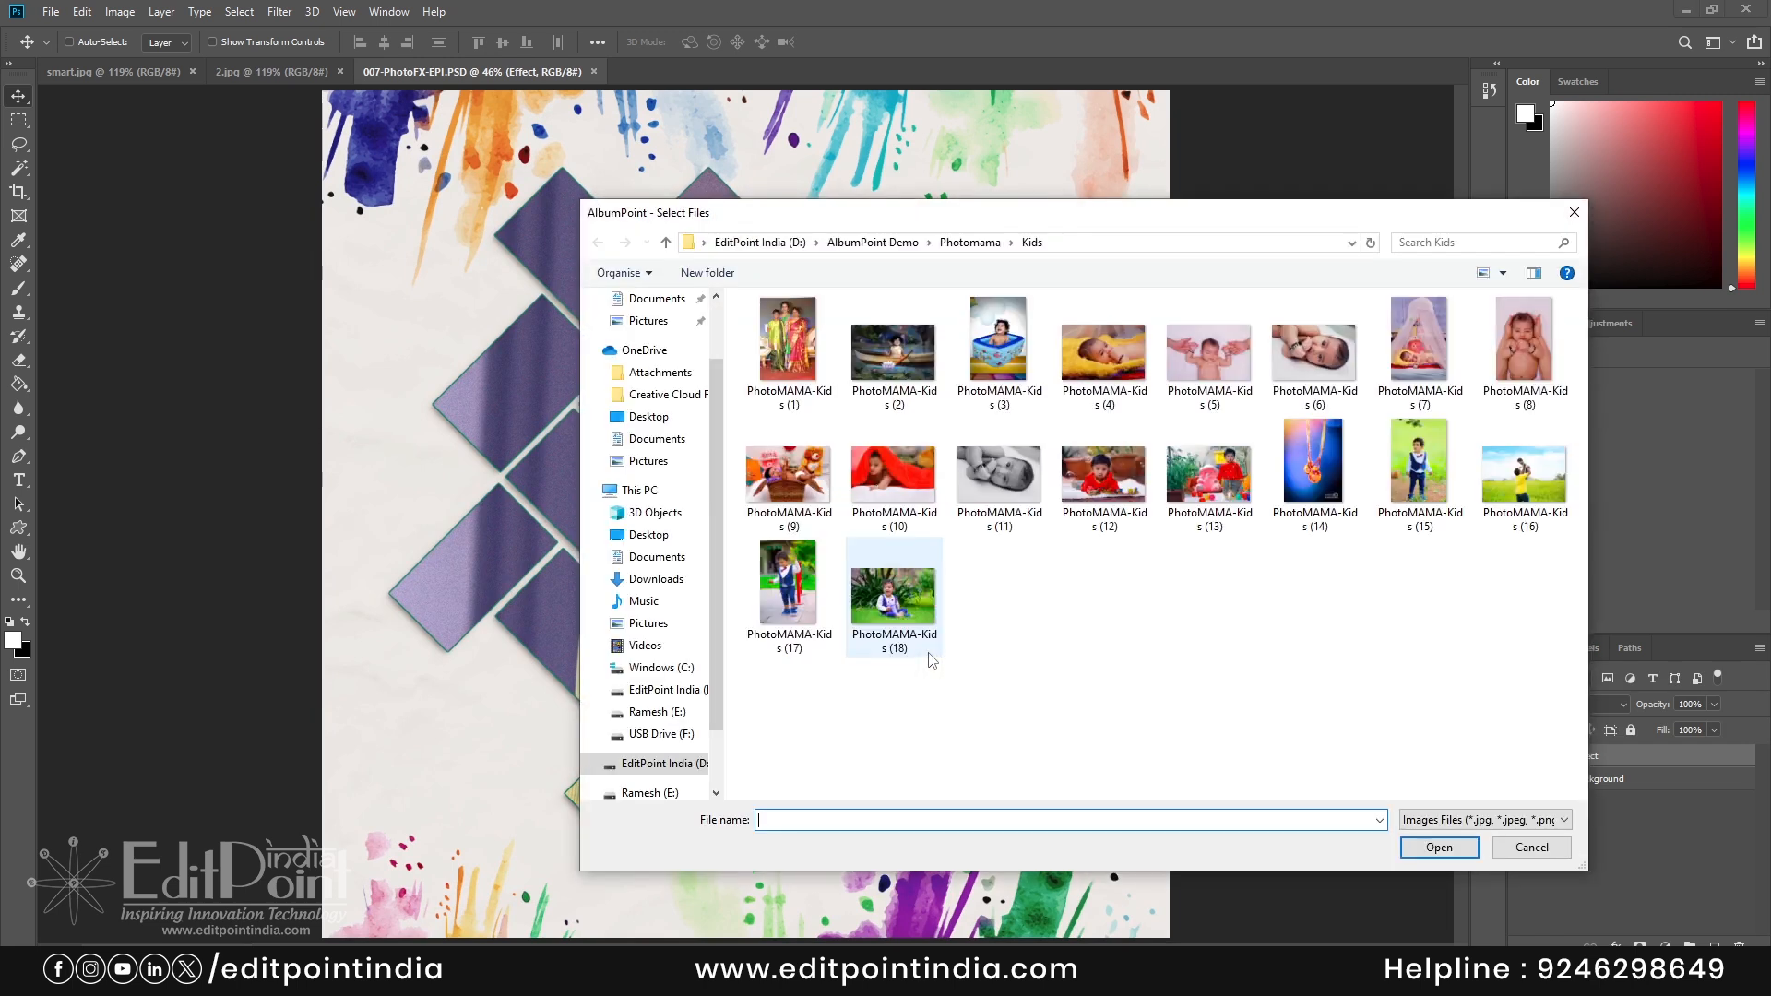
pyautogui.doubleClick(1196, 493)
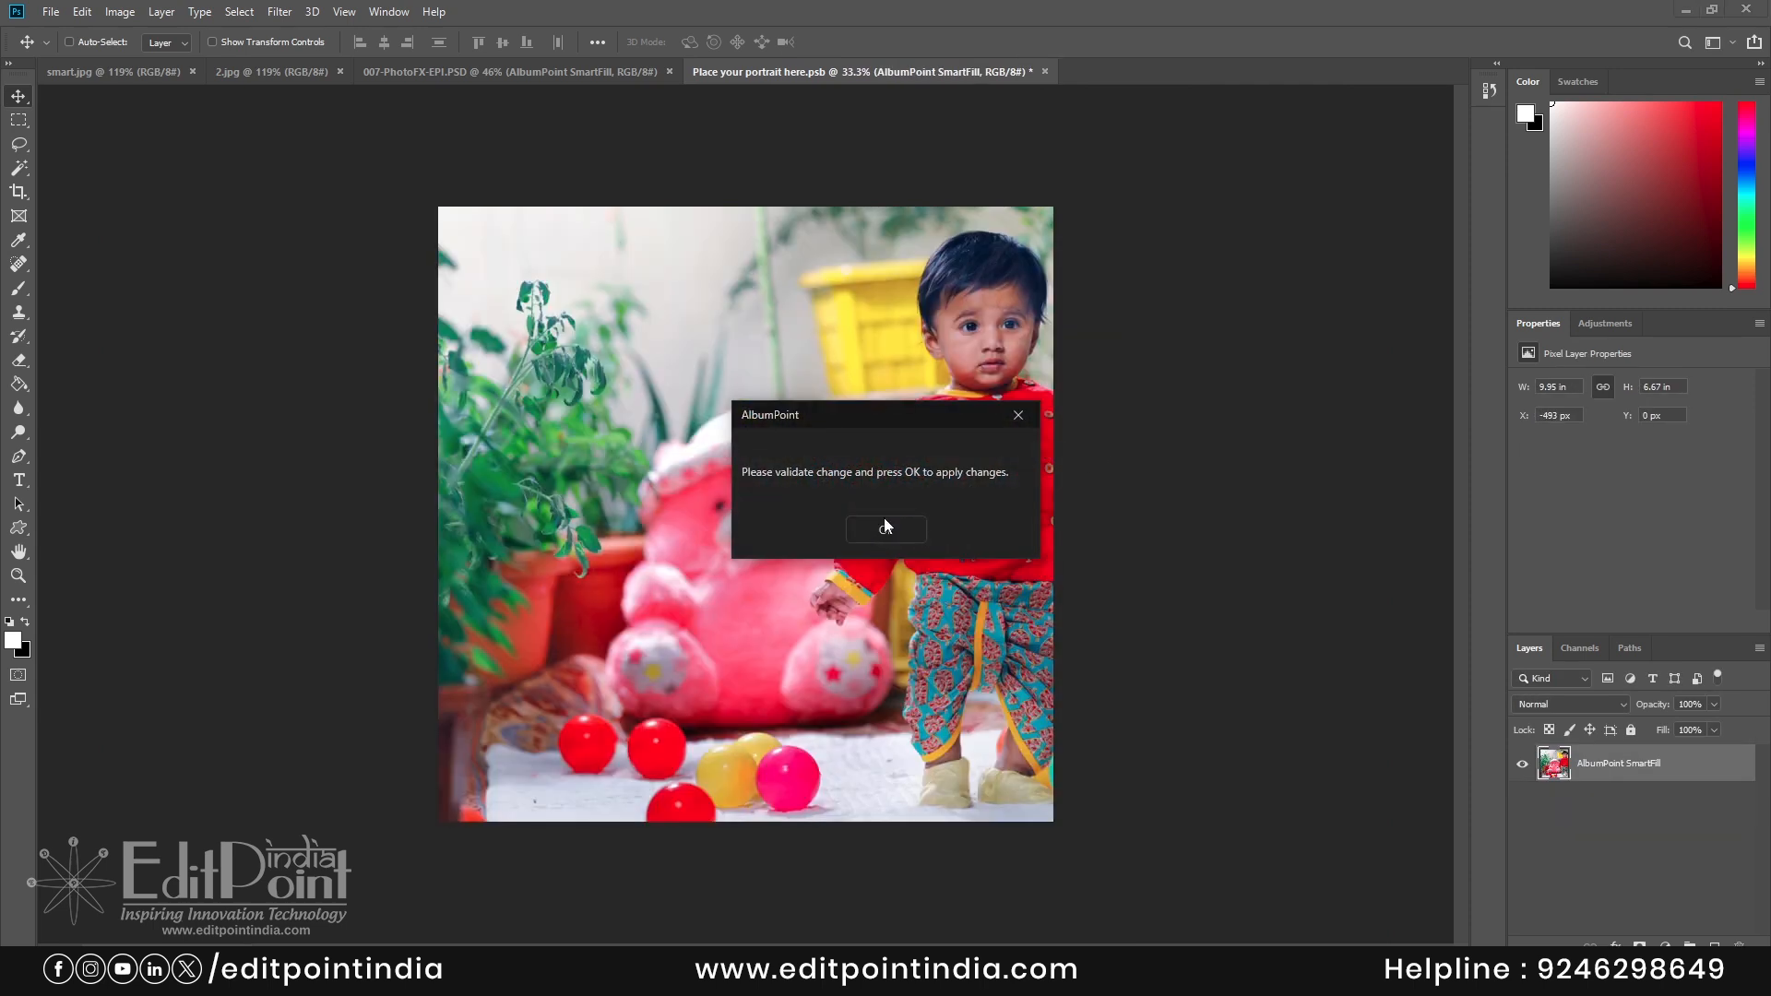
pyautogui.moveTo(877, 427); pyautogui.dragTo(1255, 380)
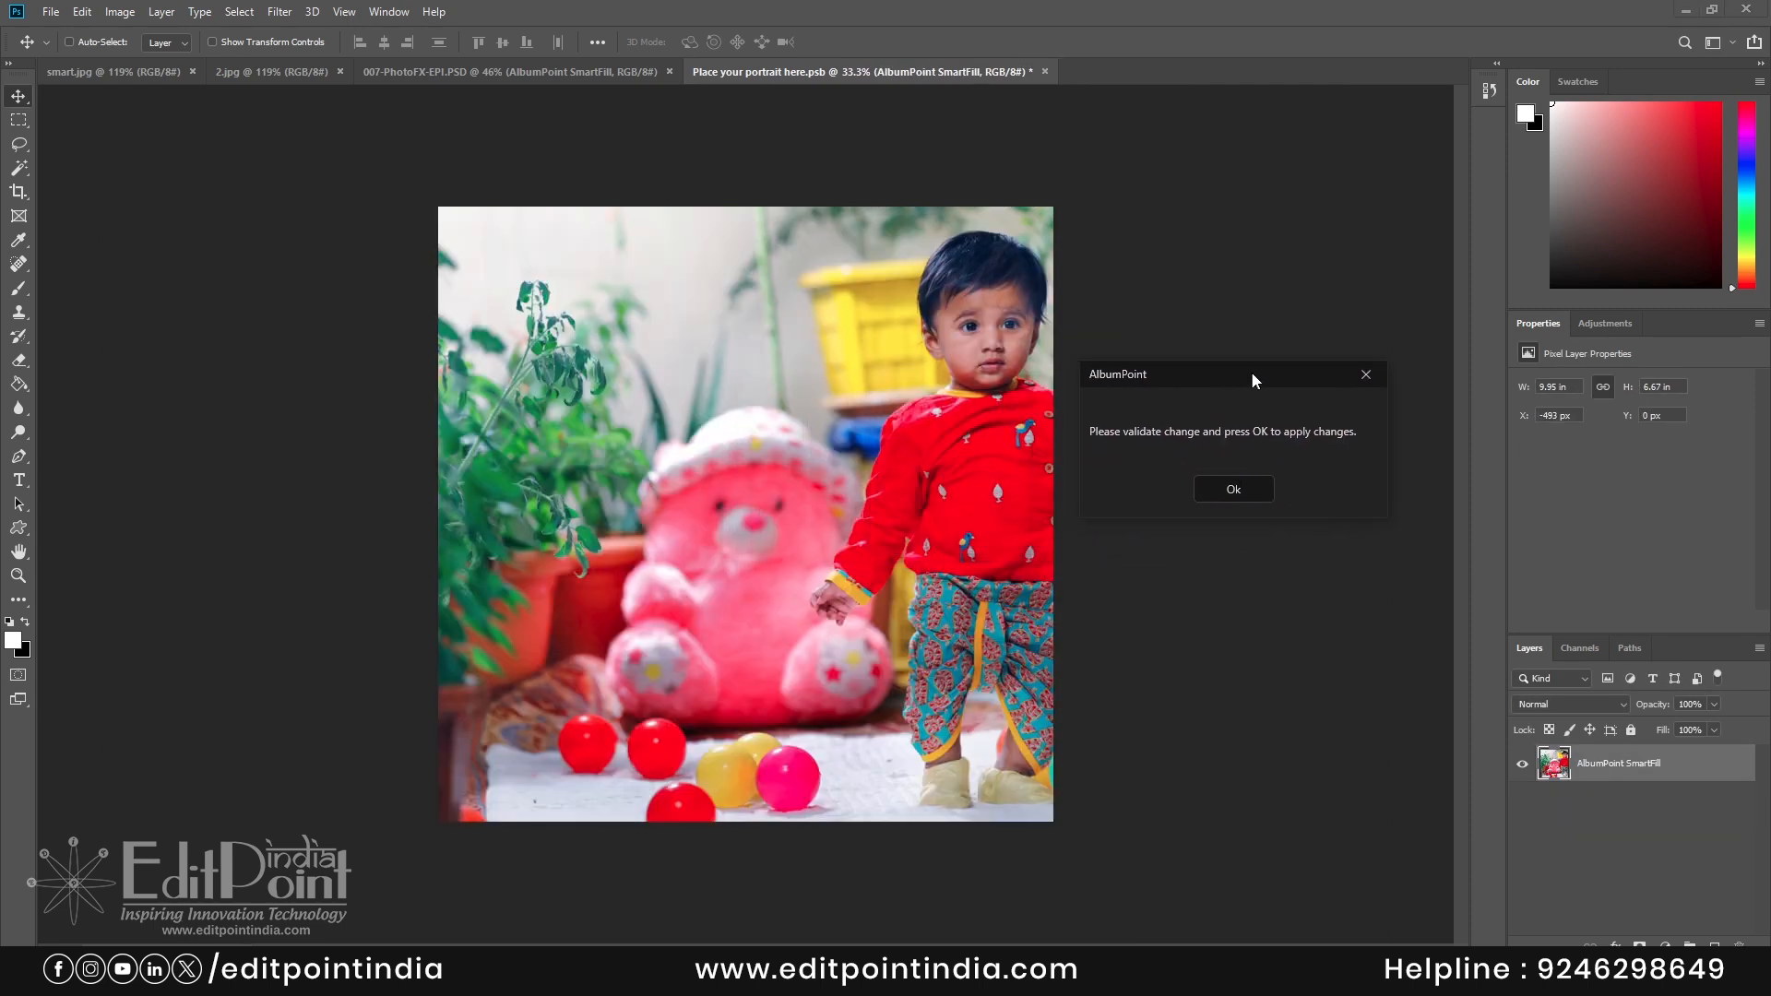
pyautogui.moveTo(918, 506); pyautogui.dragTo(783, 517)
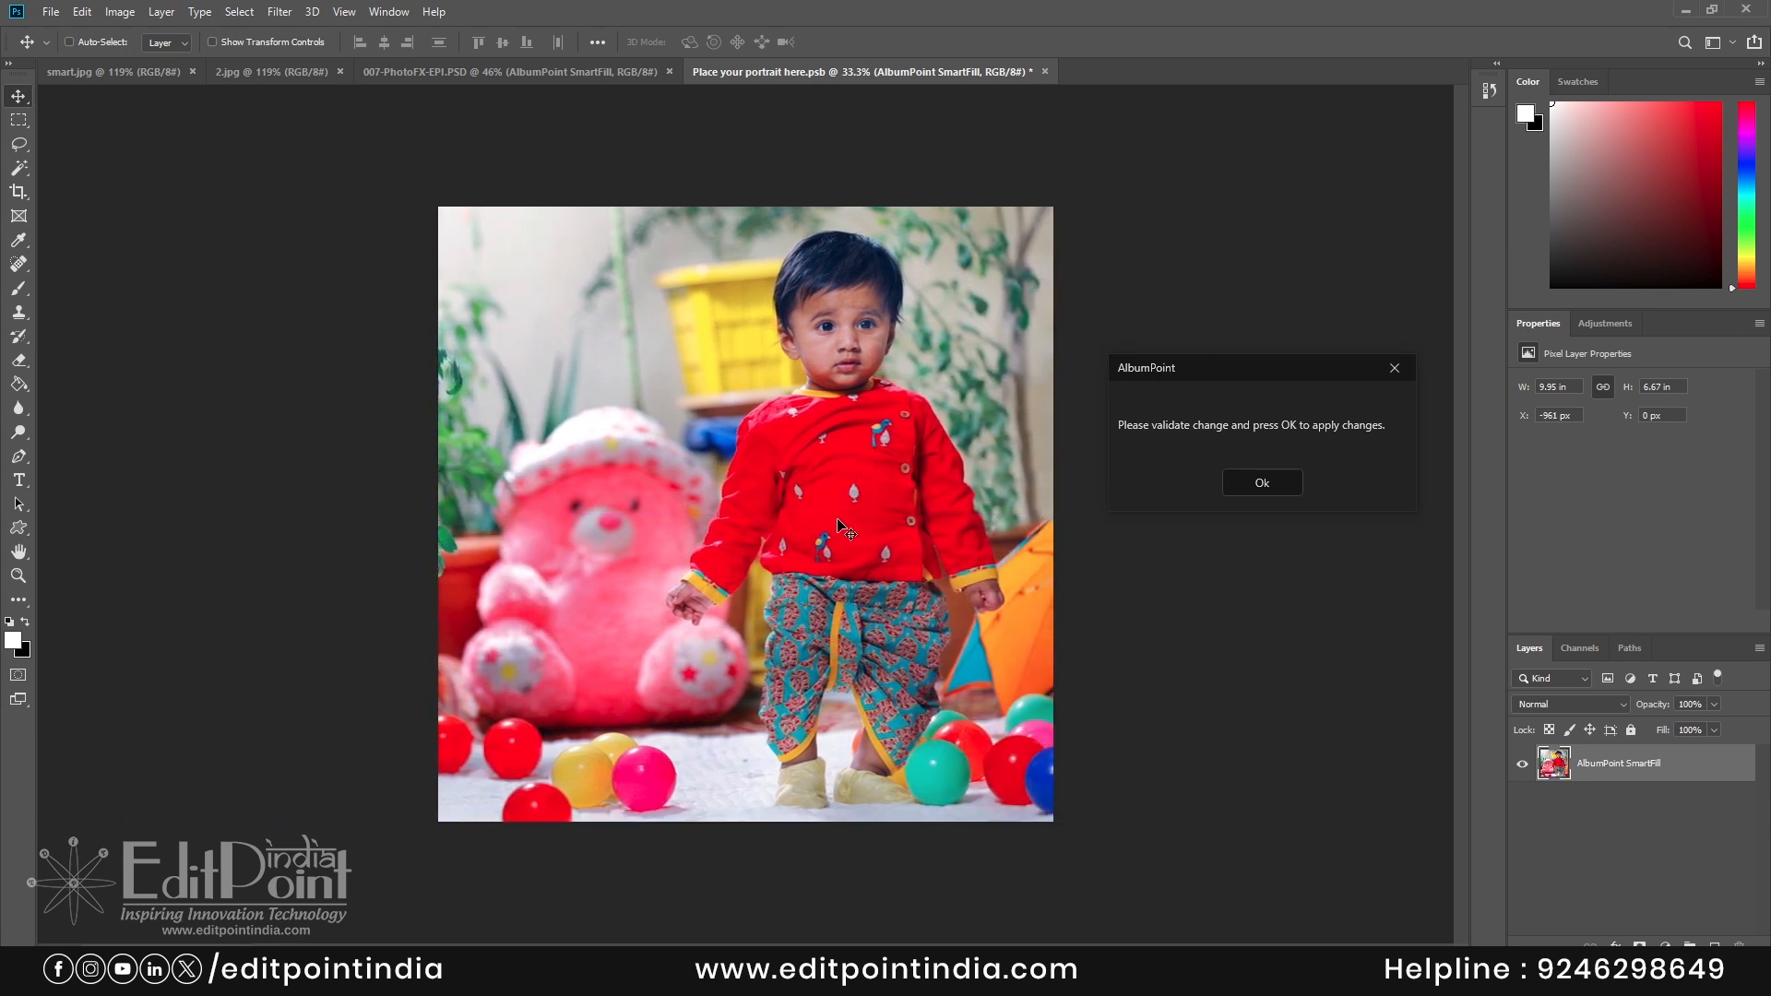
# - Enlarge the photo to about 13.88 in wide, framing the child's upper body, and apply the validated change to the effect
pyautogui.hotkey('ctrl', 't')
pyautogui.moveTo(148, 513); pyautogui.dragTo(3, 557)
pyautogui.moveTo(980, 393); pyautogui.dragTo(933, 471)
pyautogui.moveTo(1012, 234); pyautogui.dragTo(1223, 92)
pyautogui.moveTo(997, 349); pyautogui.dragTo(820, 466)
pyautogui.press('Return')
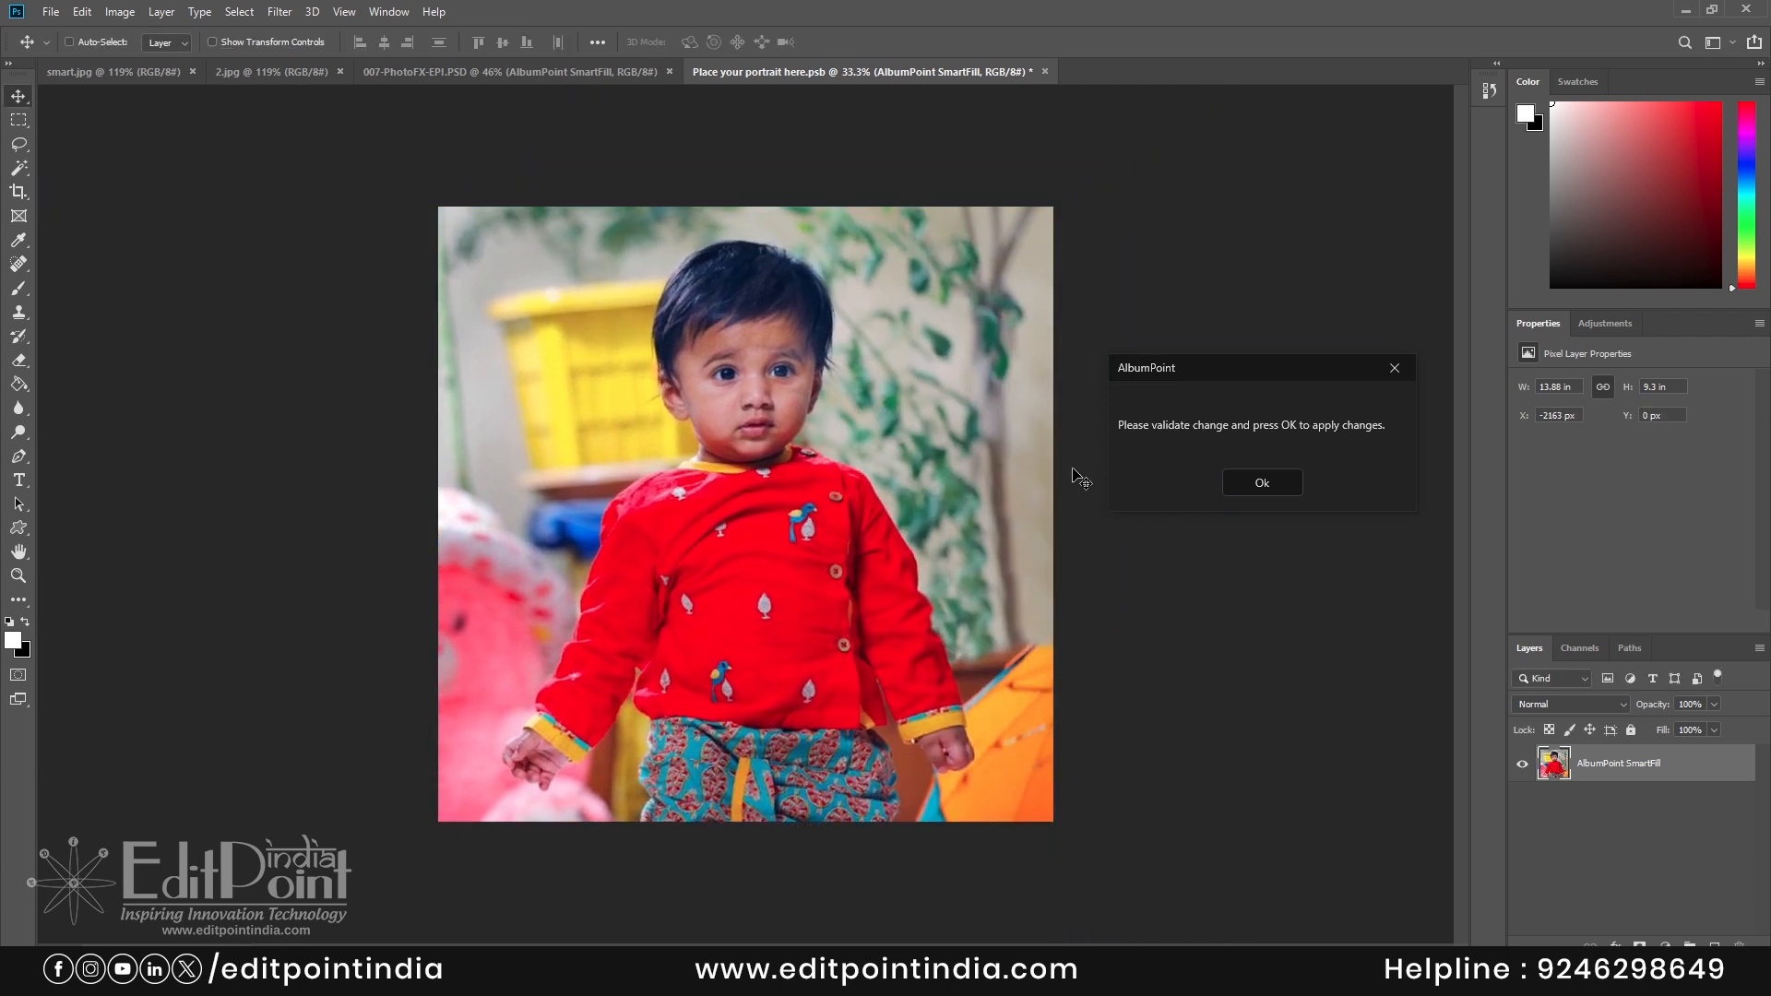
pyautogui.click(1245, 483)
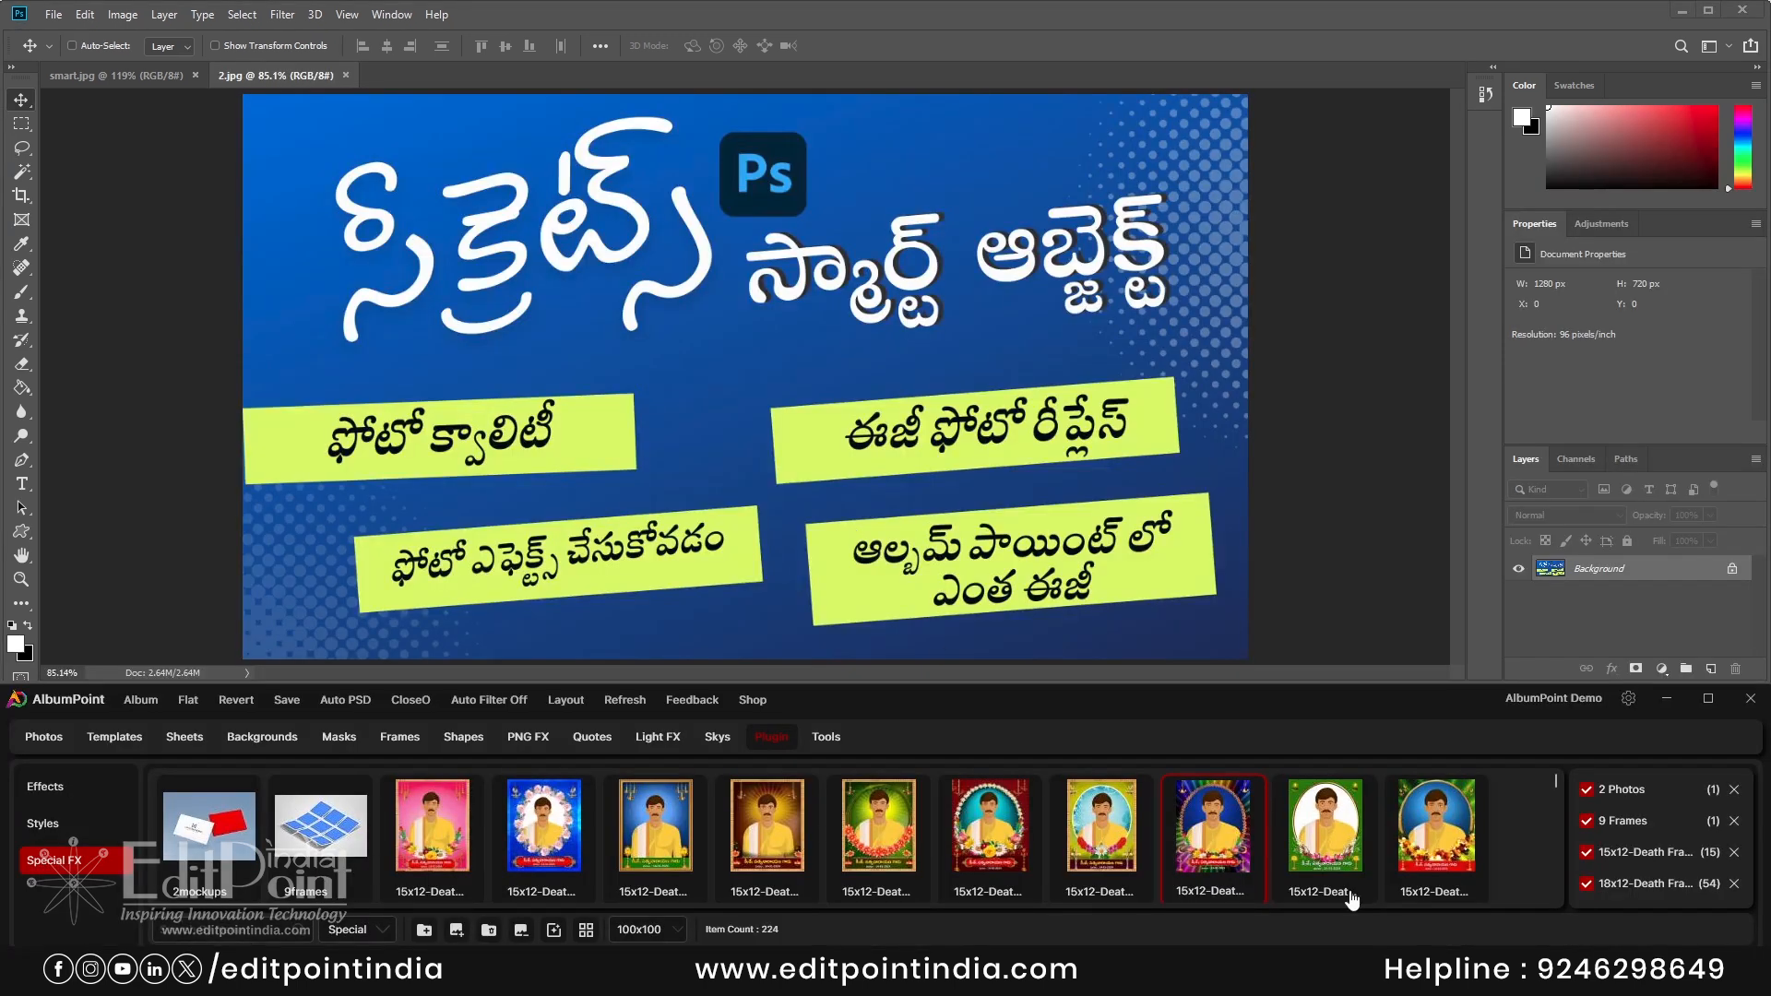
# - Apply the 15x12-Death Frame-00001 template from AlbumPoint with image 001 and accept the photo placement
pyautogui.moveTo(1409, 863)
pyautogui.moveTo(620, 846)
pyautogui.moveTo(448, 848)
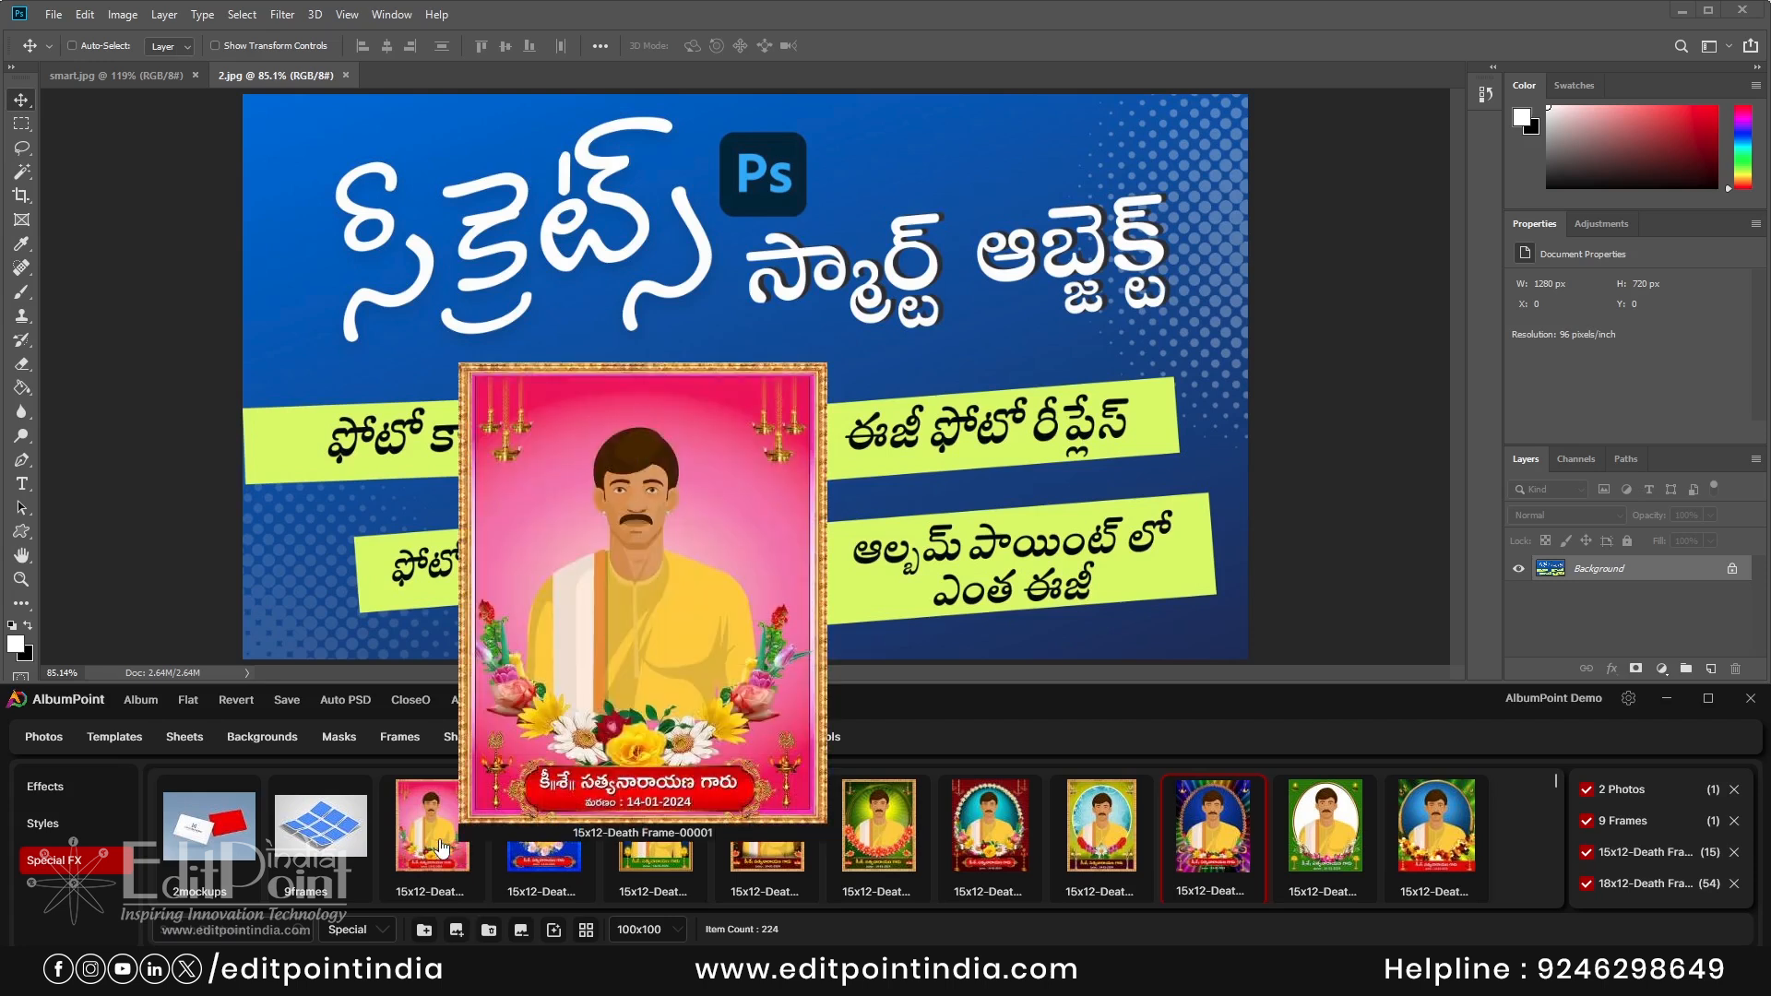
pyautogui.click(442, 847)
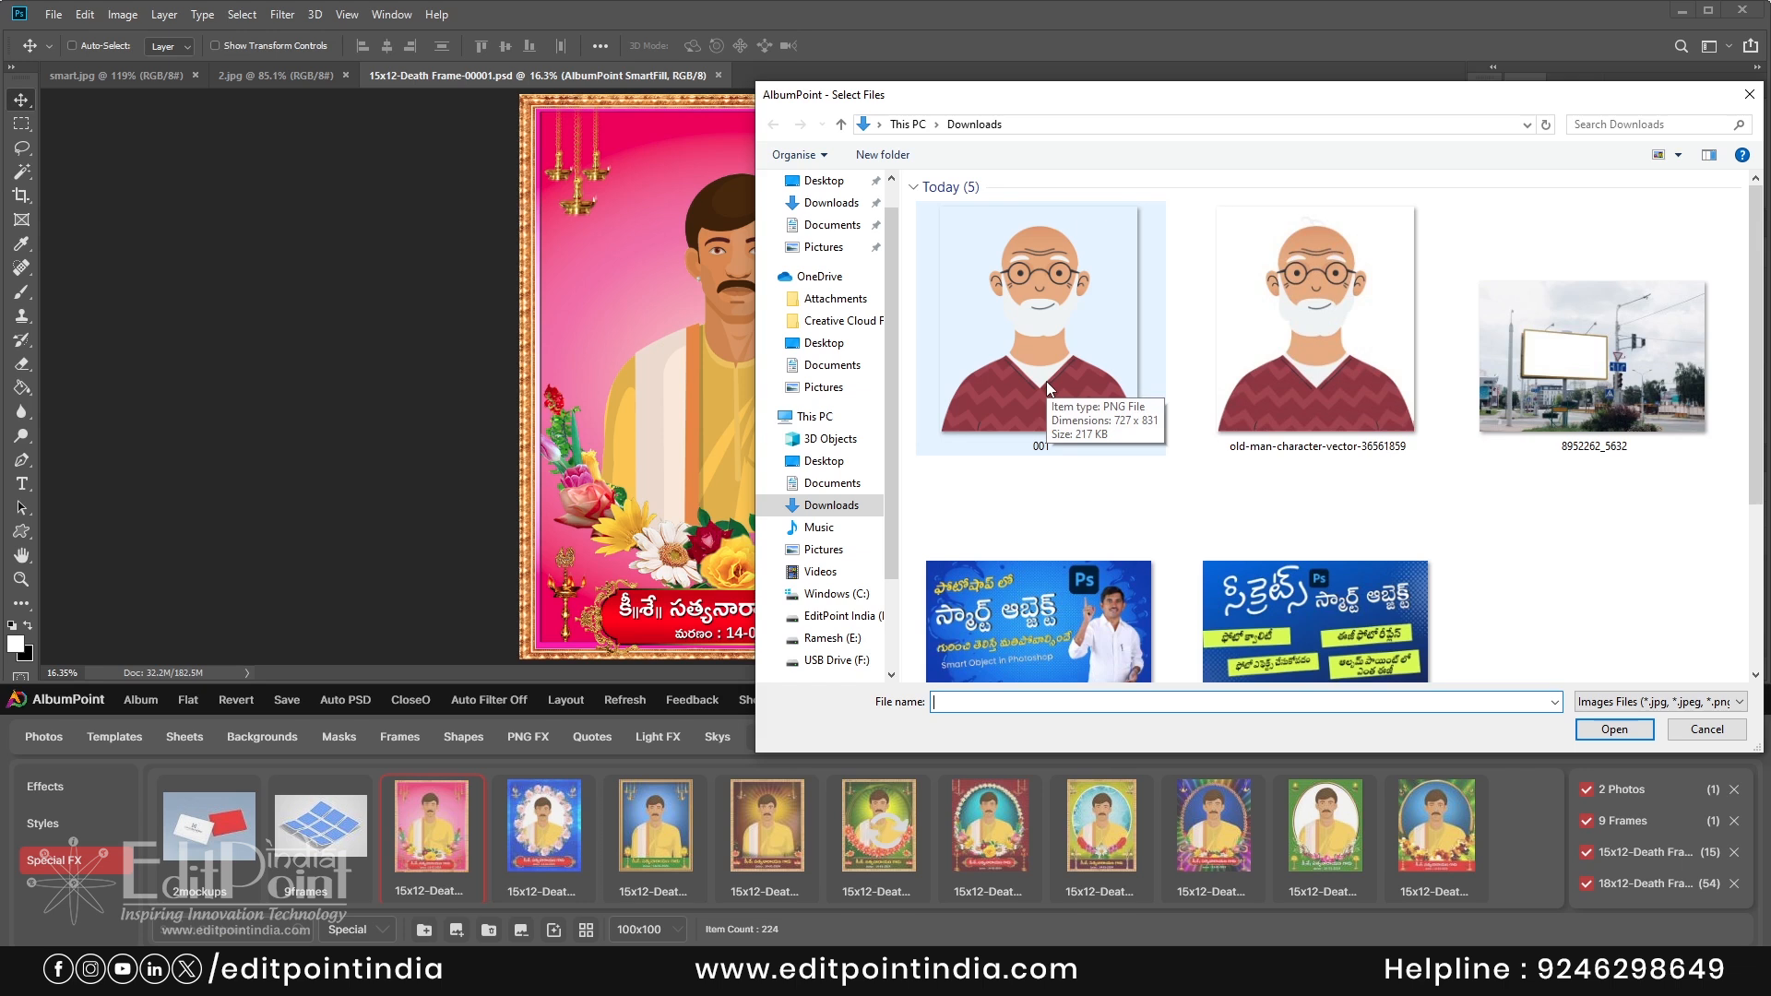
pyautogui.doubleClick(1047, 386)
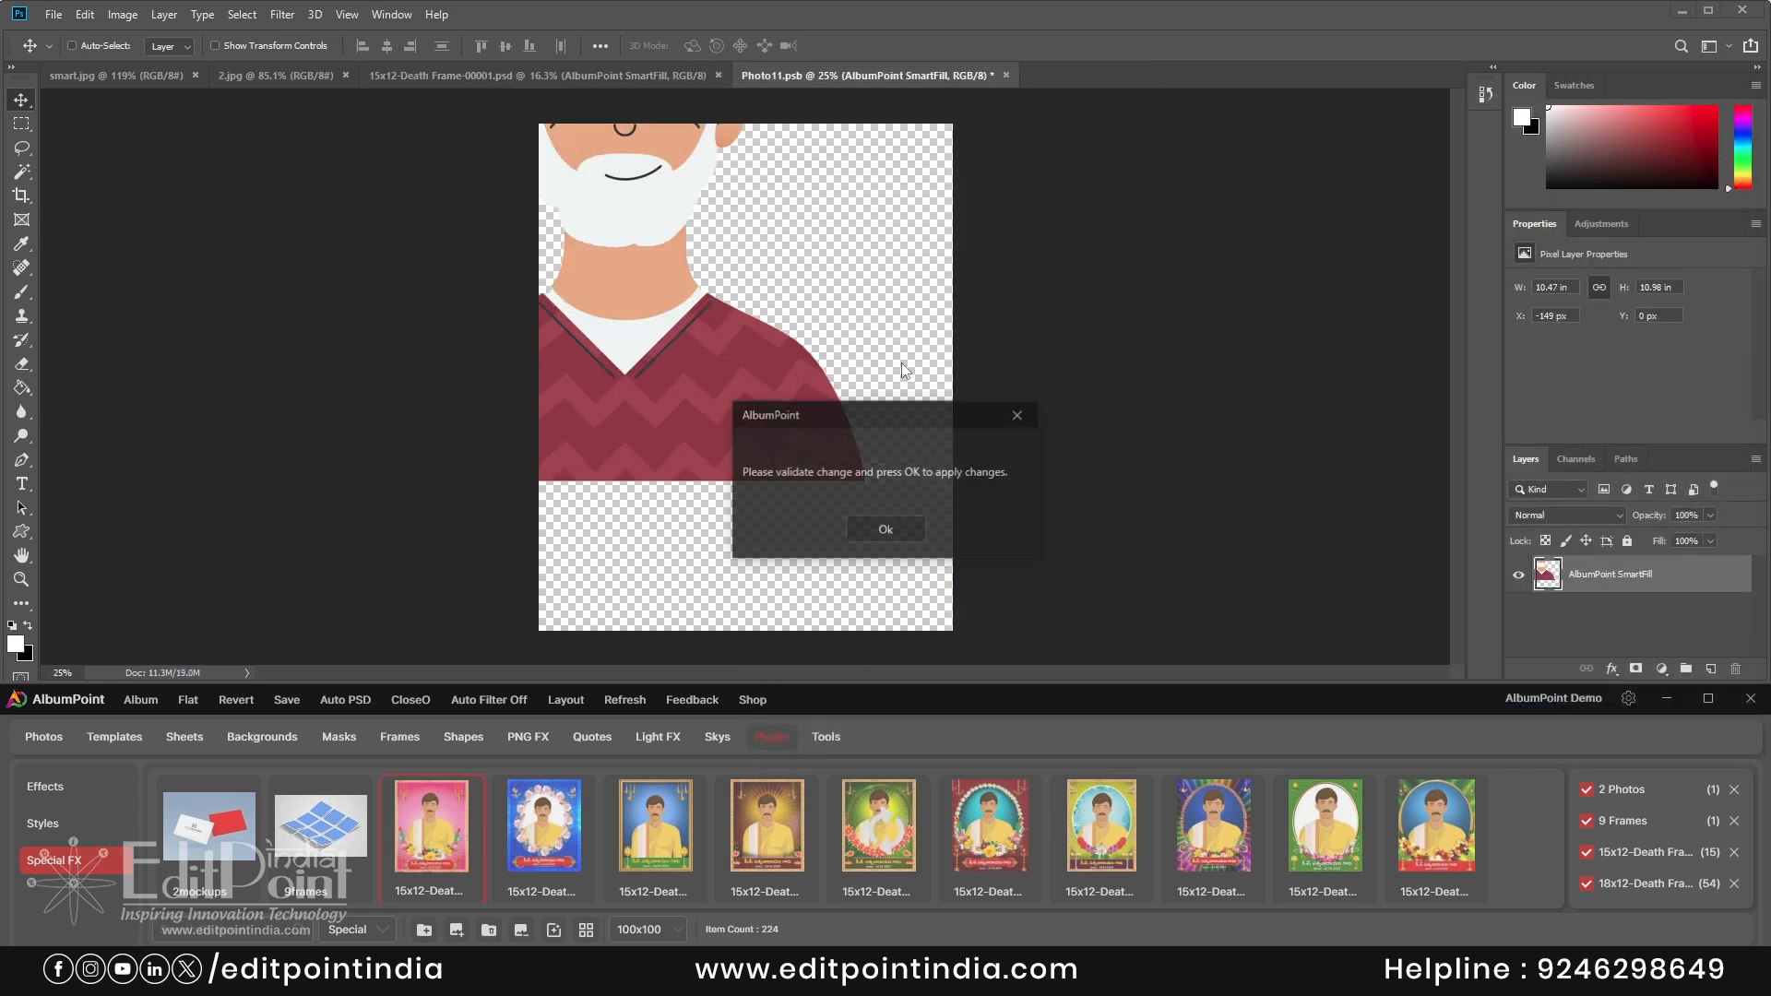
pyautogui.click(886, 530)
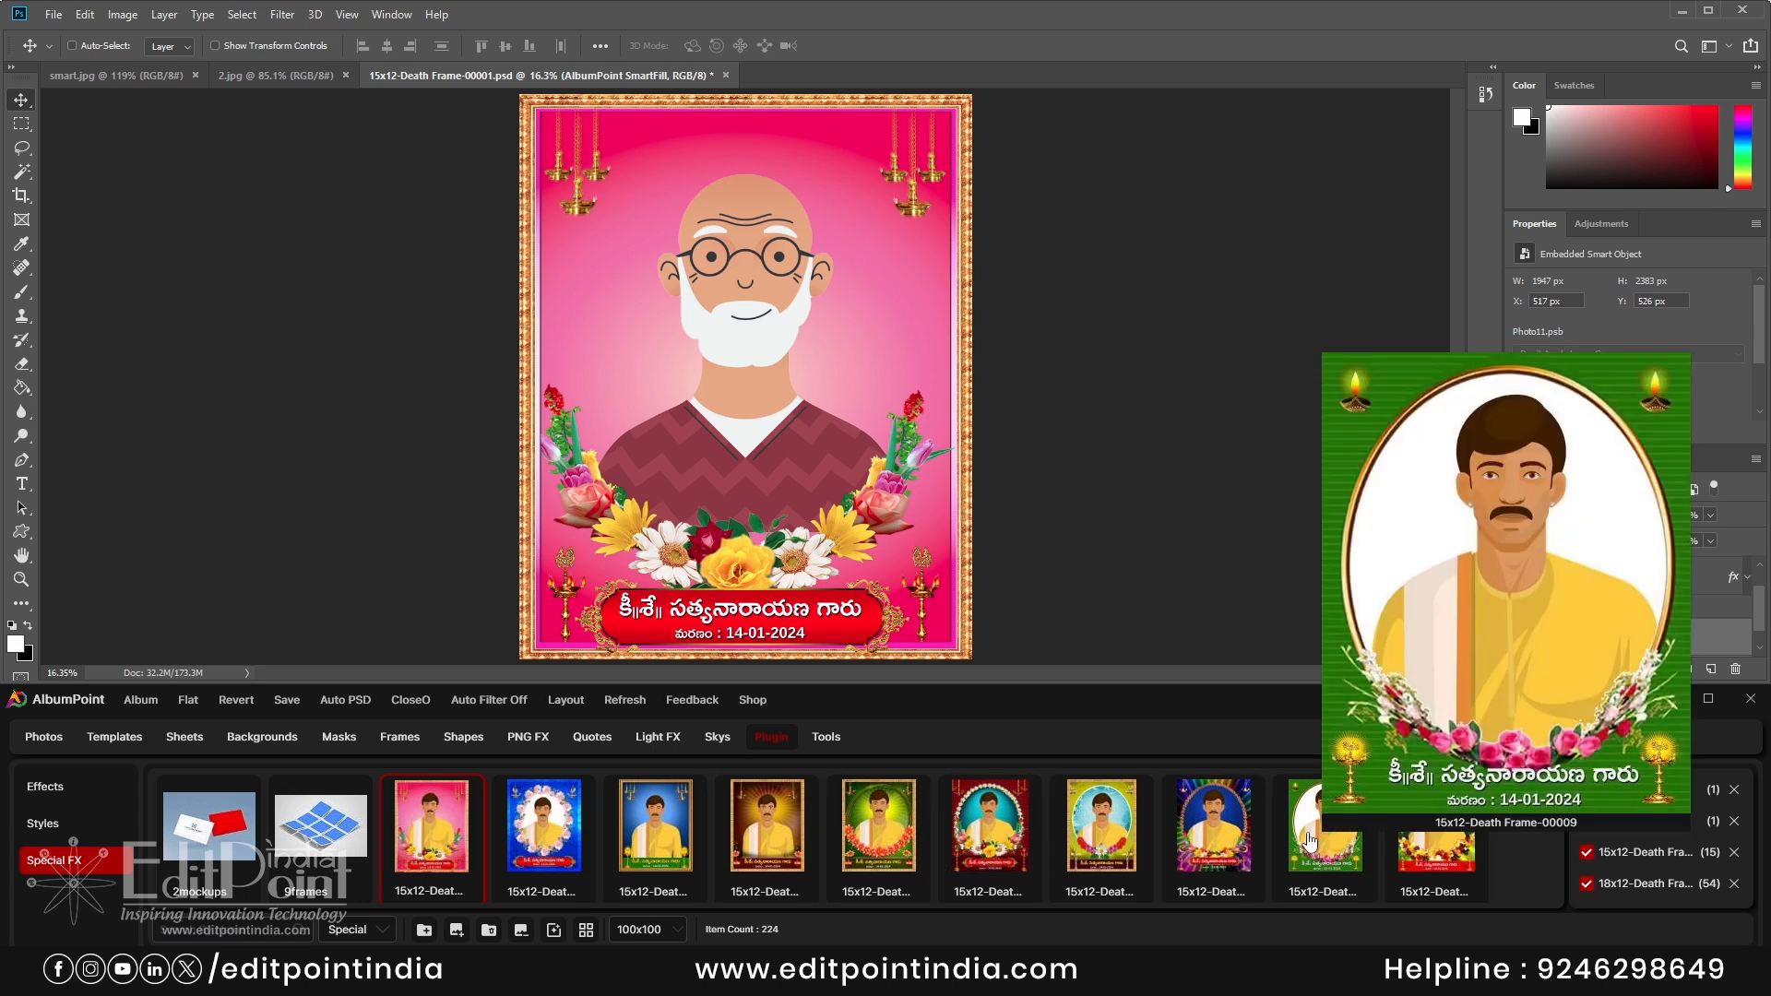
# - Apply the 15x12-Death Frame-00009 template with old-man-character-vector-36561859 and nudge the portrait slightly sideways inside the oval
pyautogui.doubleClick(1325, 845)
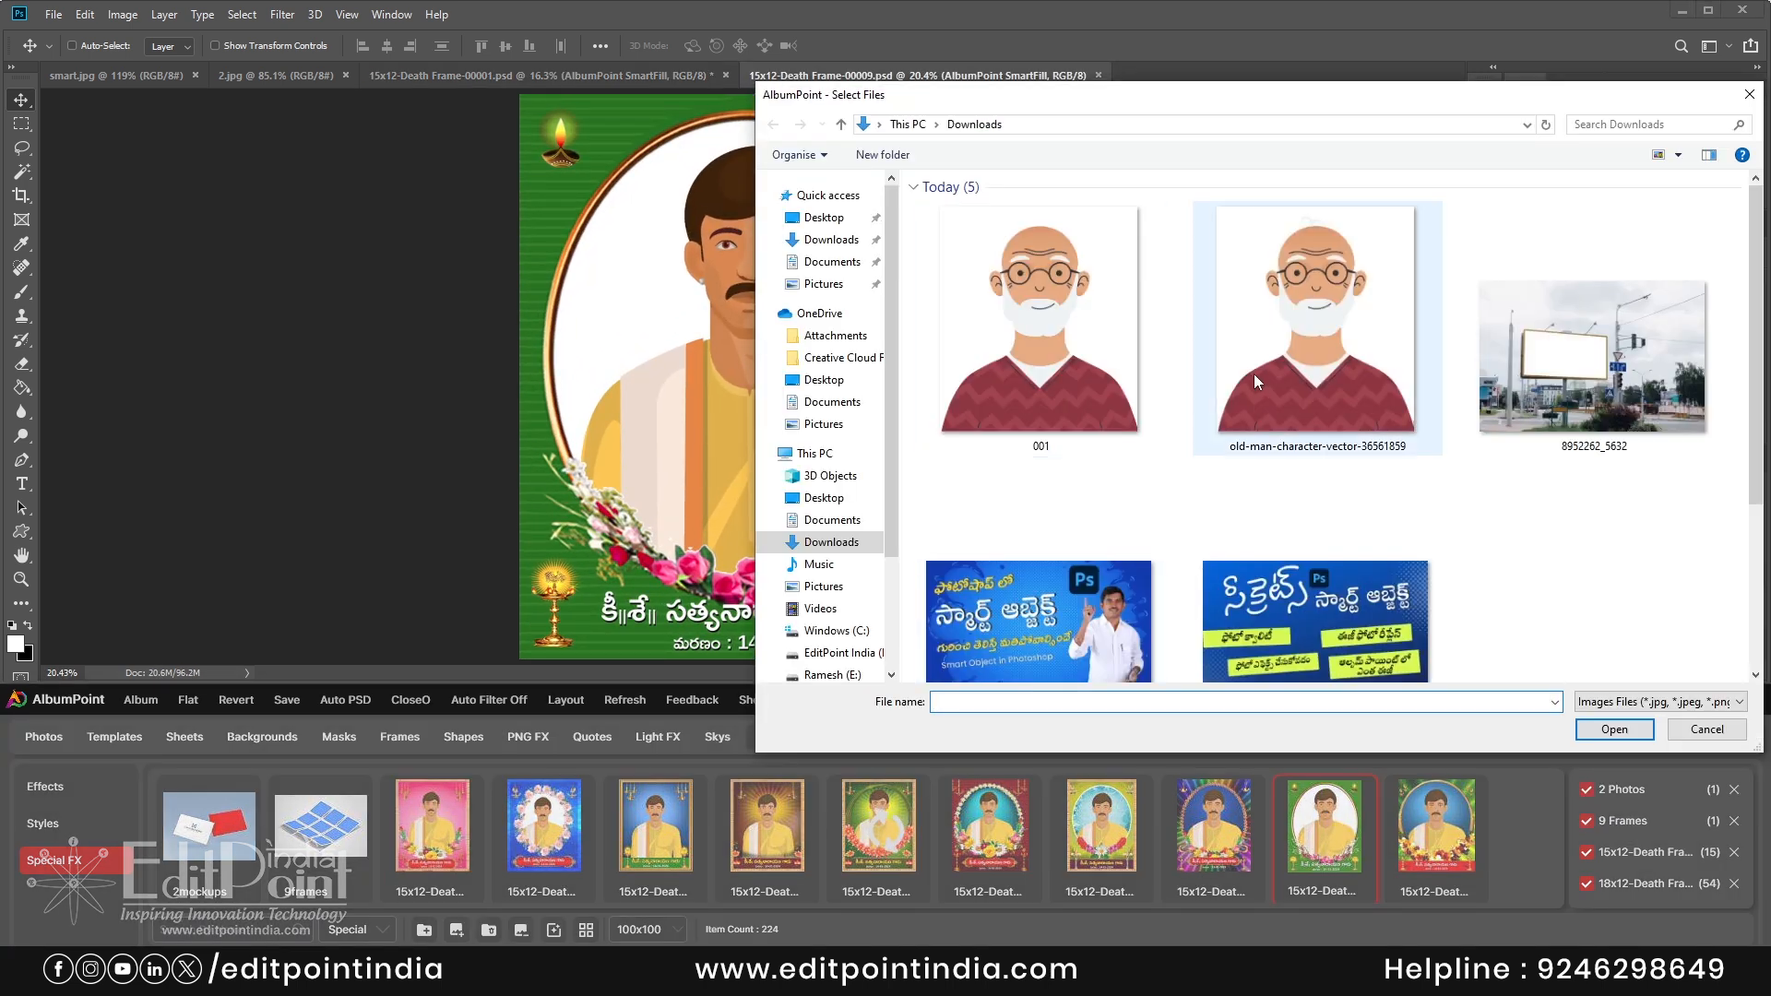
pyautogui.doubleClick(1255, 380)
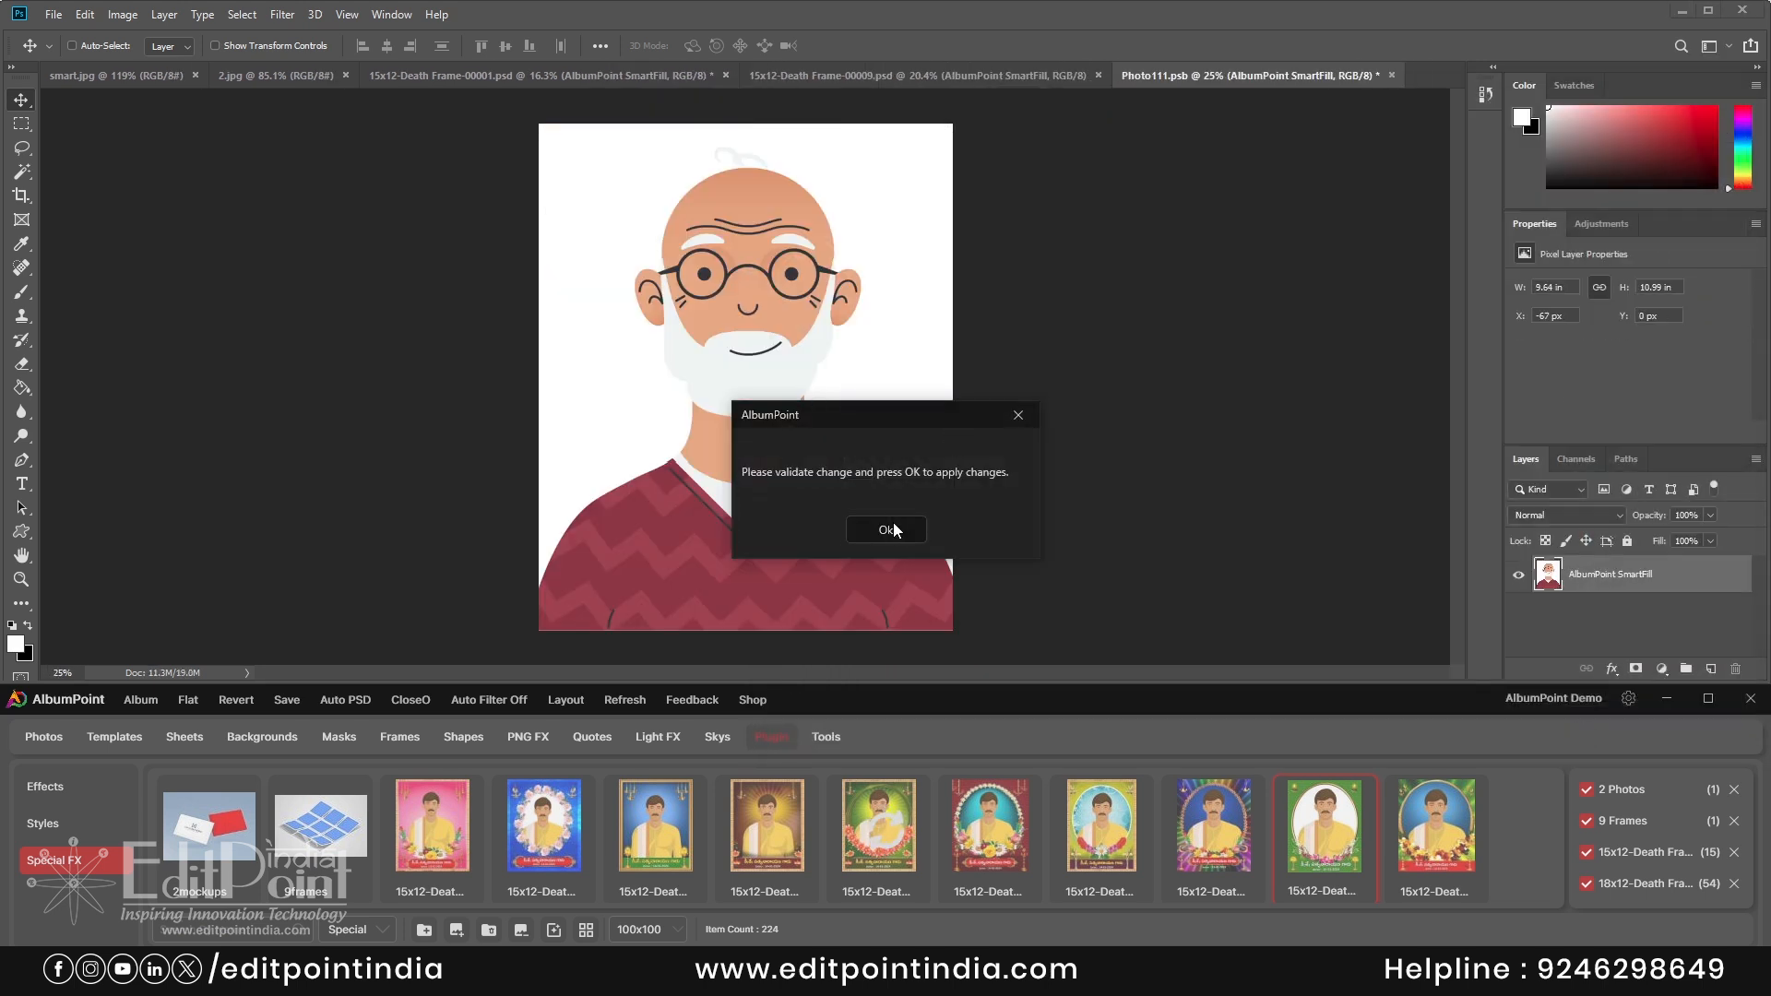
pyautogui.click(893, 524)
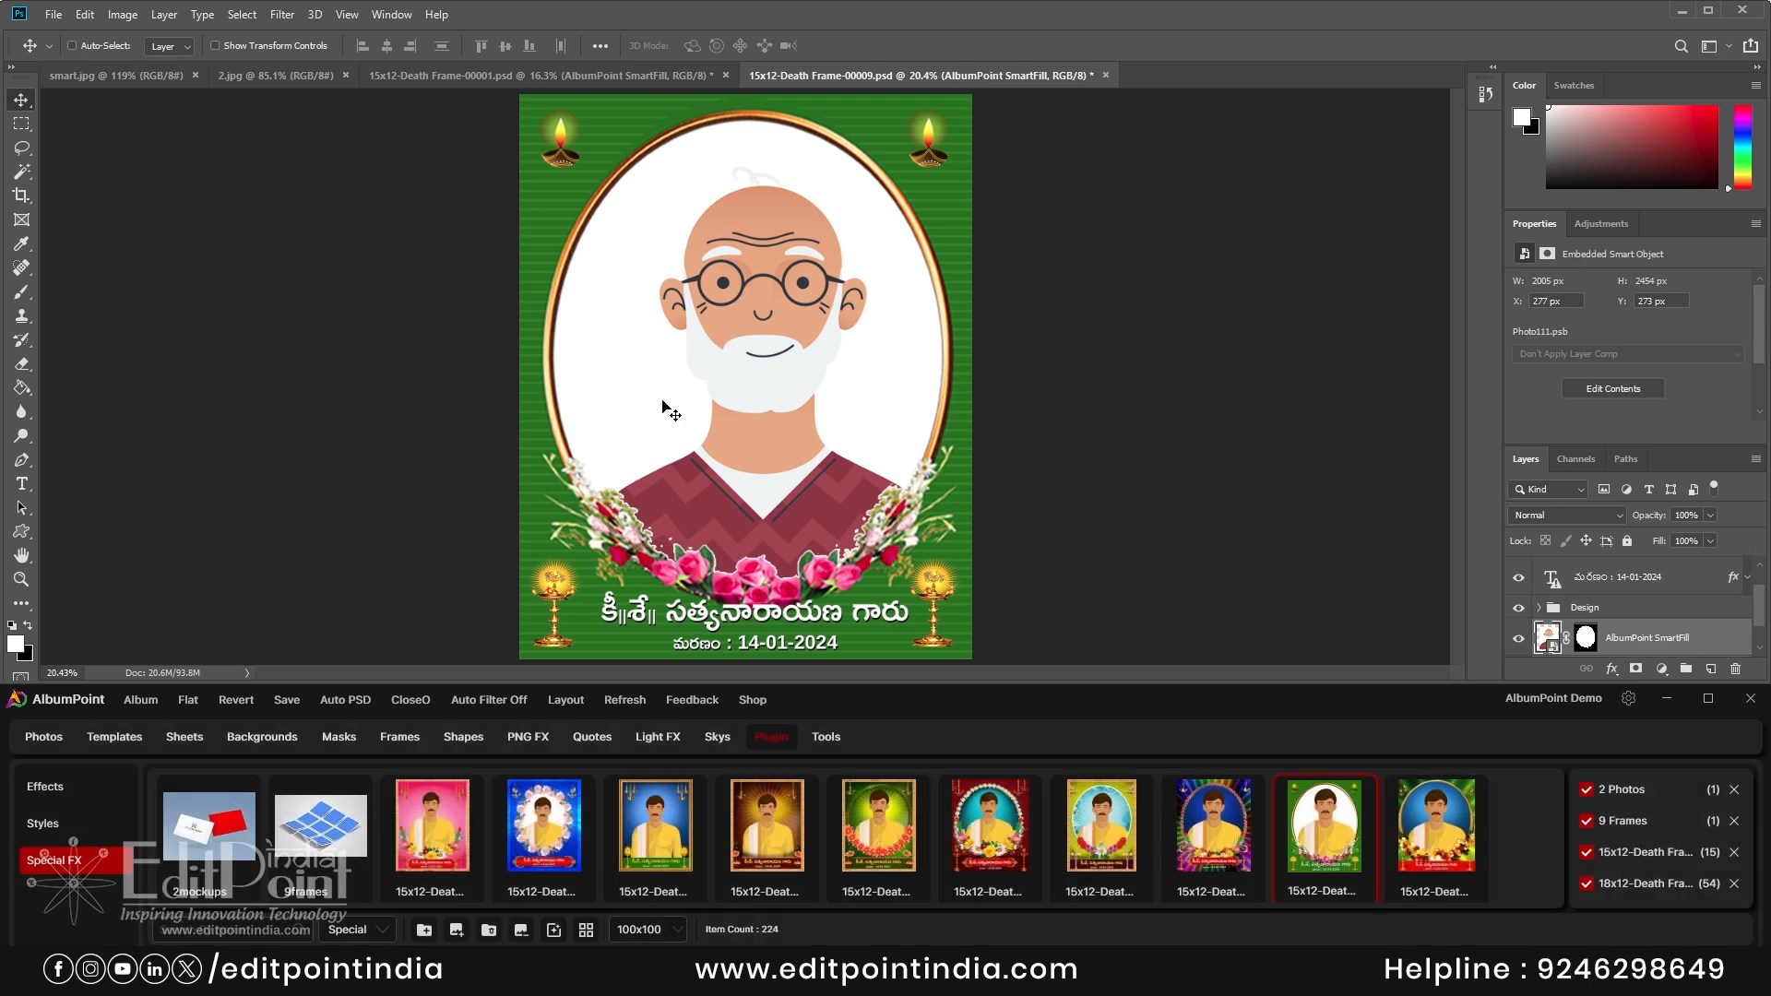
pyautogui.rightClick(754, 301)
pyautogui.click(780, 313)
pyautogui.moveTo(778, 353); pyautogui.dragTo(758, 358)
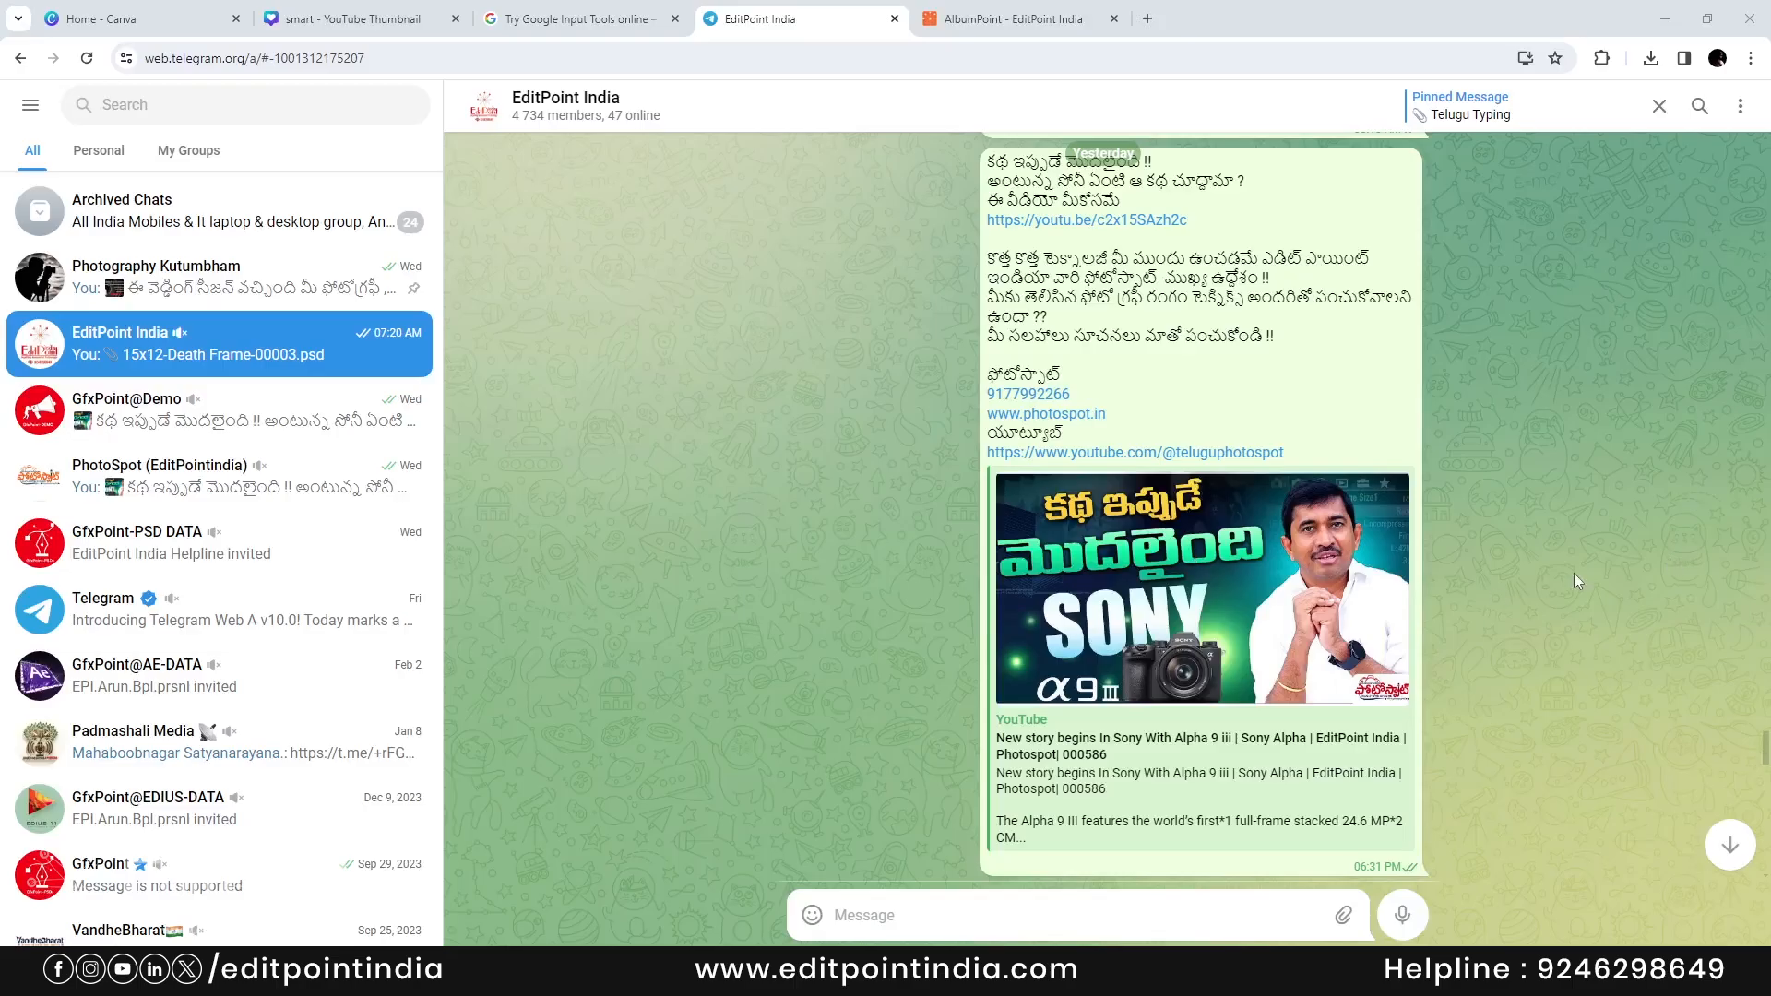
# - Review the sample PSD templates shared today in the EditPoint India Telegram group
pyautogui.scroll(-8, 1199, 508)
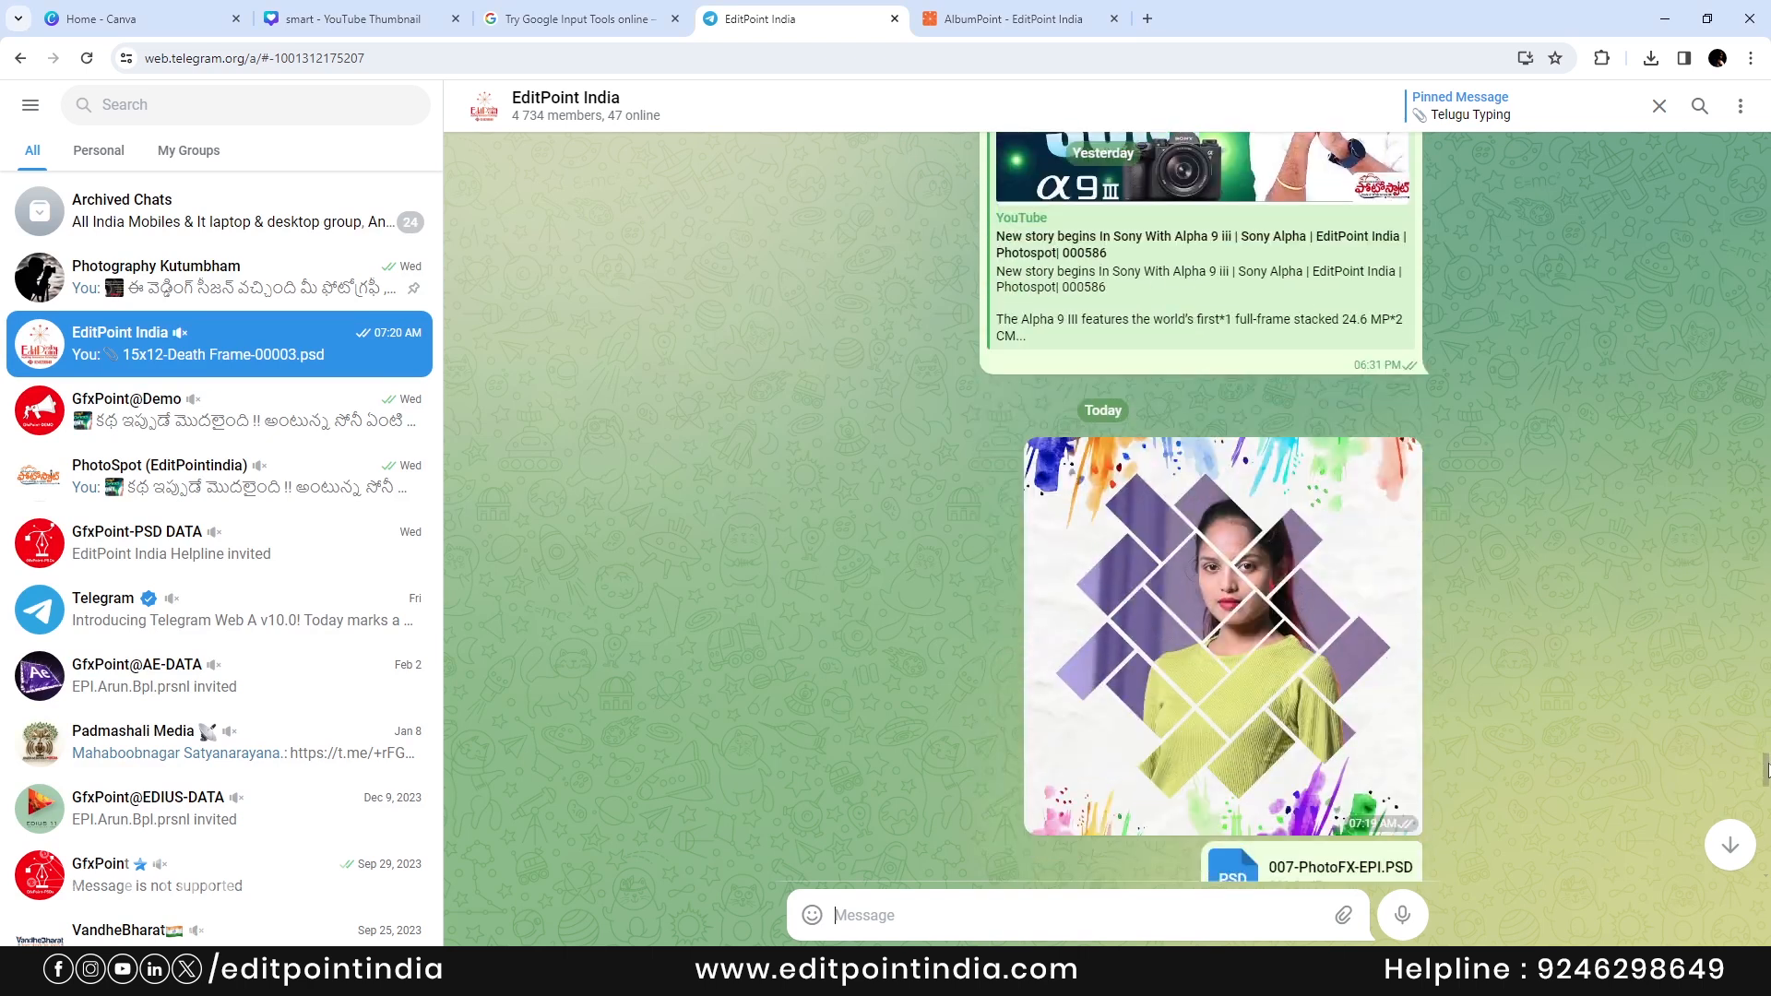
pyautogui.scroll(-9, 1223, 508)
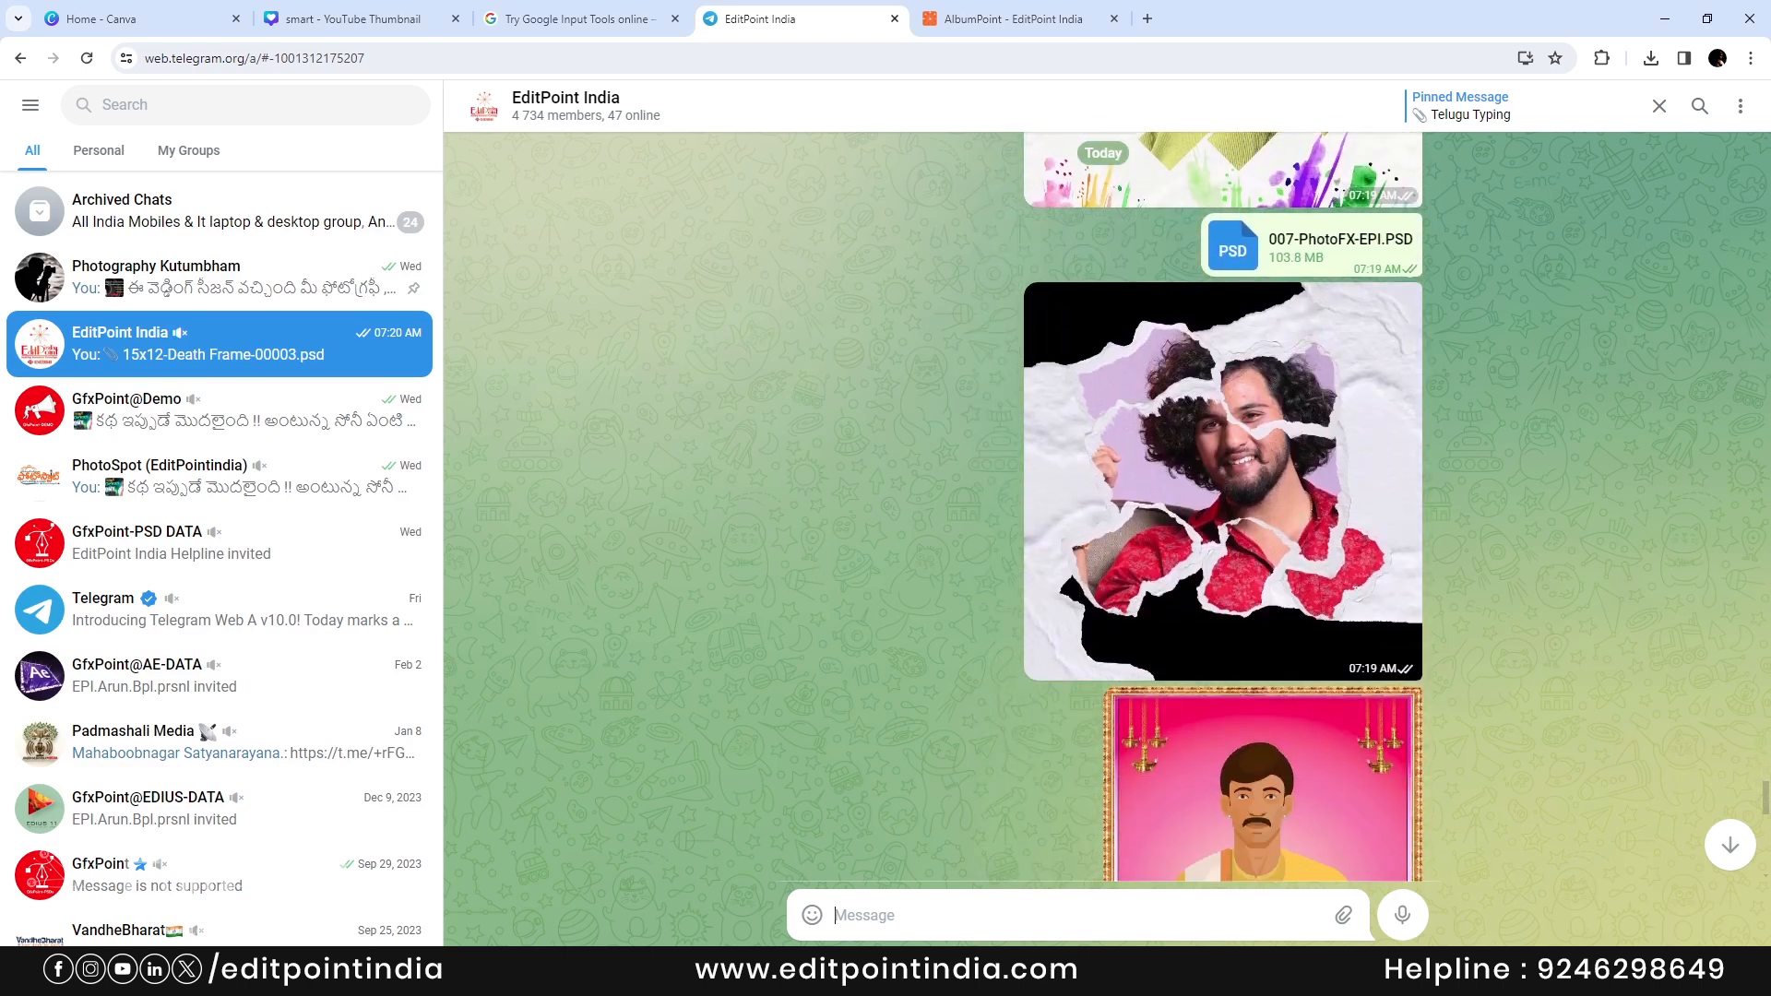
pyautogui.scroll(-9, 1262, 507)
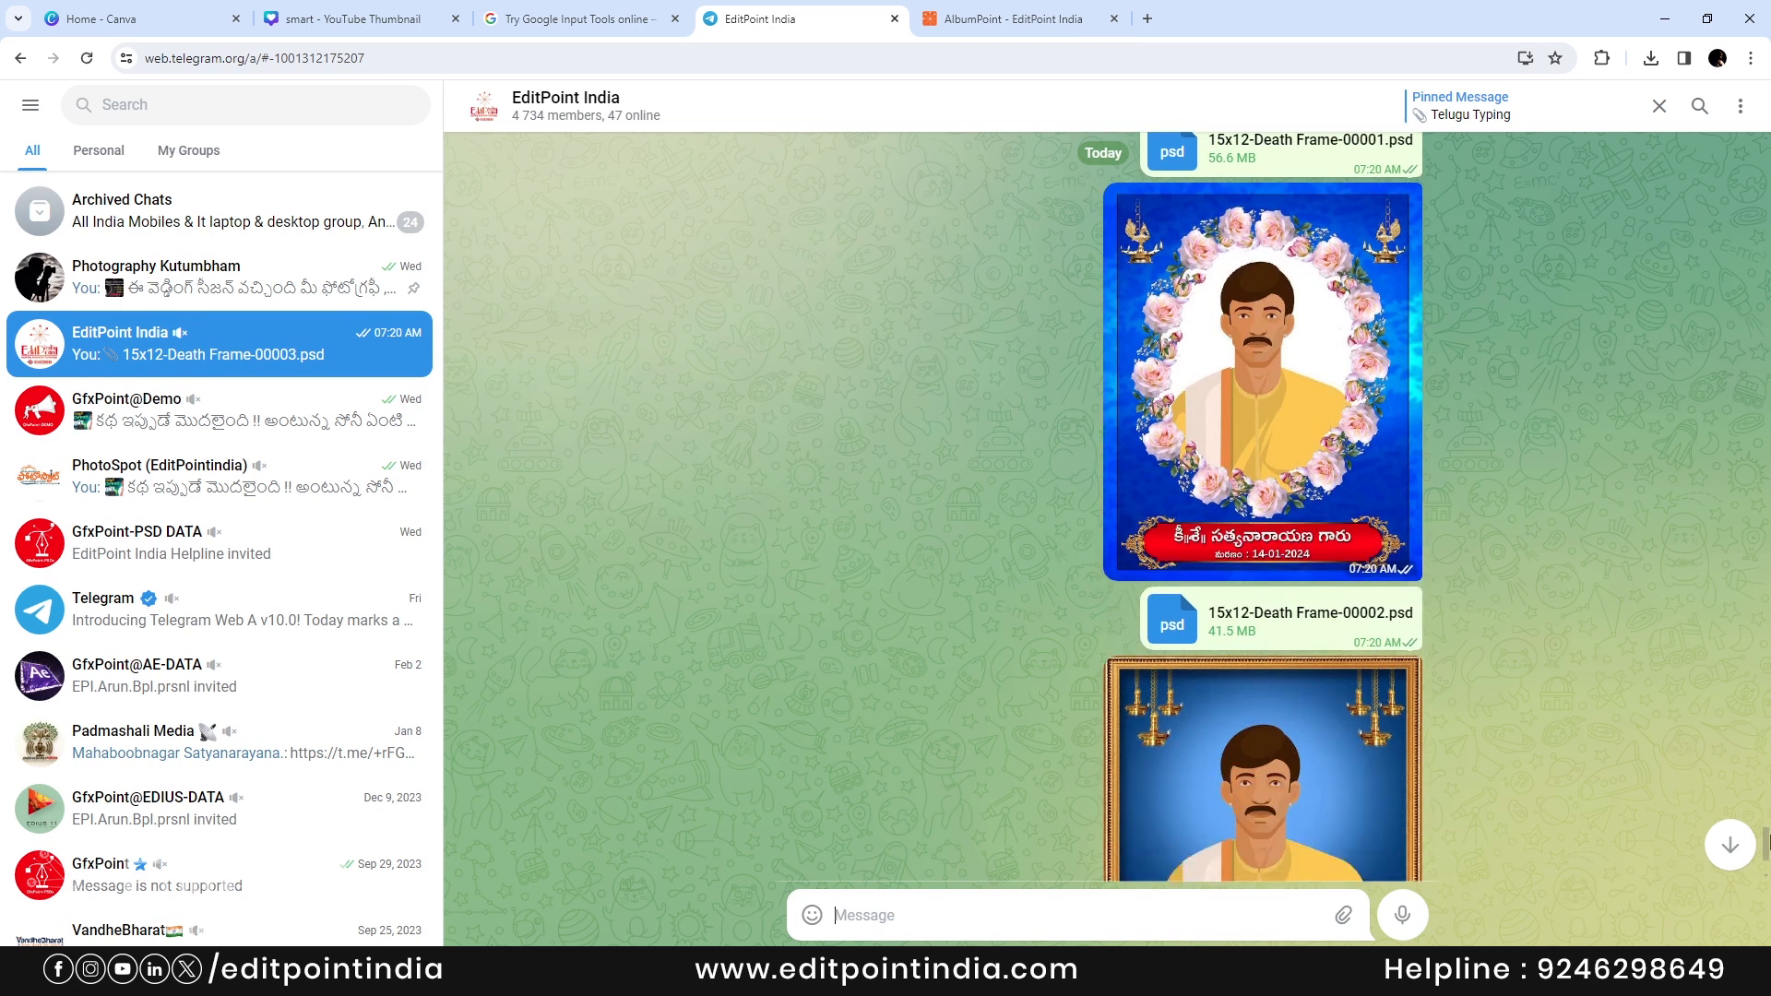
# - View the AlbumPoint product page and the earlier messages in the GfxPoint-PSD DATA Telegram group
pyautogui.click(1048, 26)
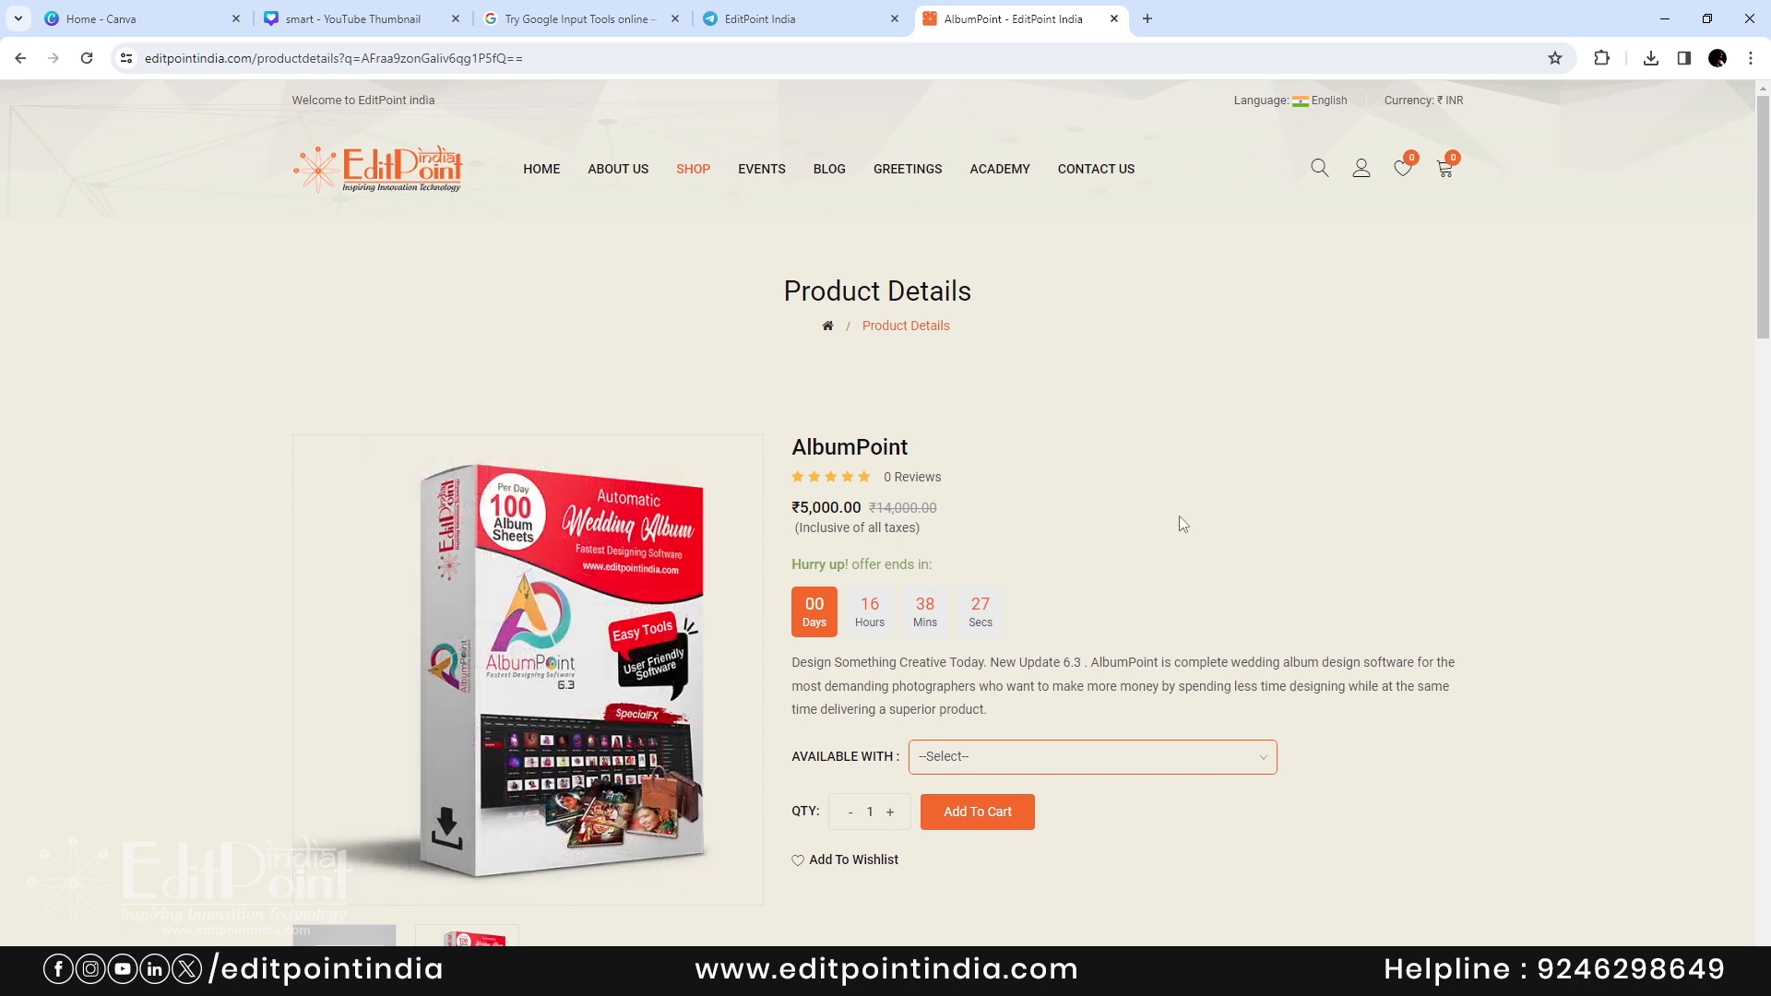
pyautogui.click(792, 28)
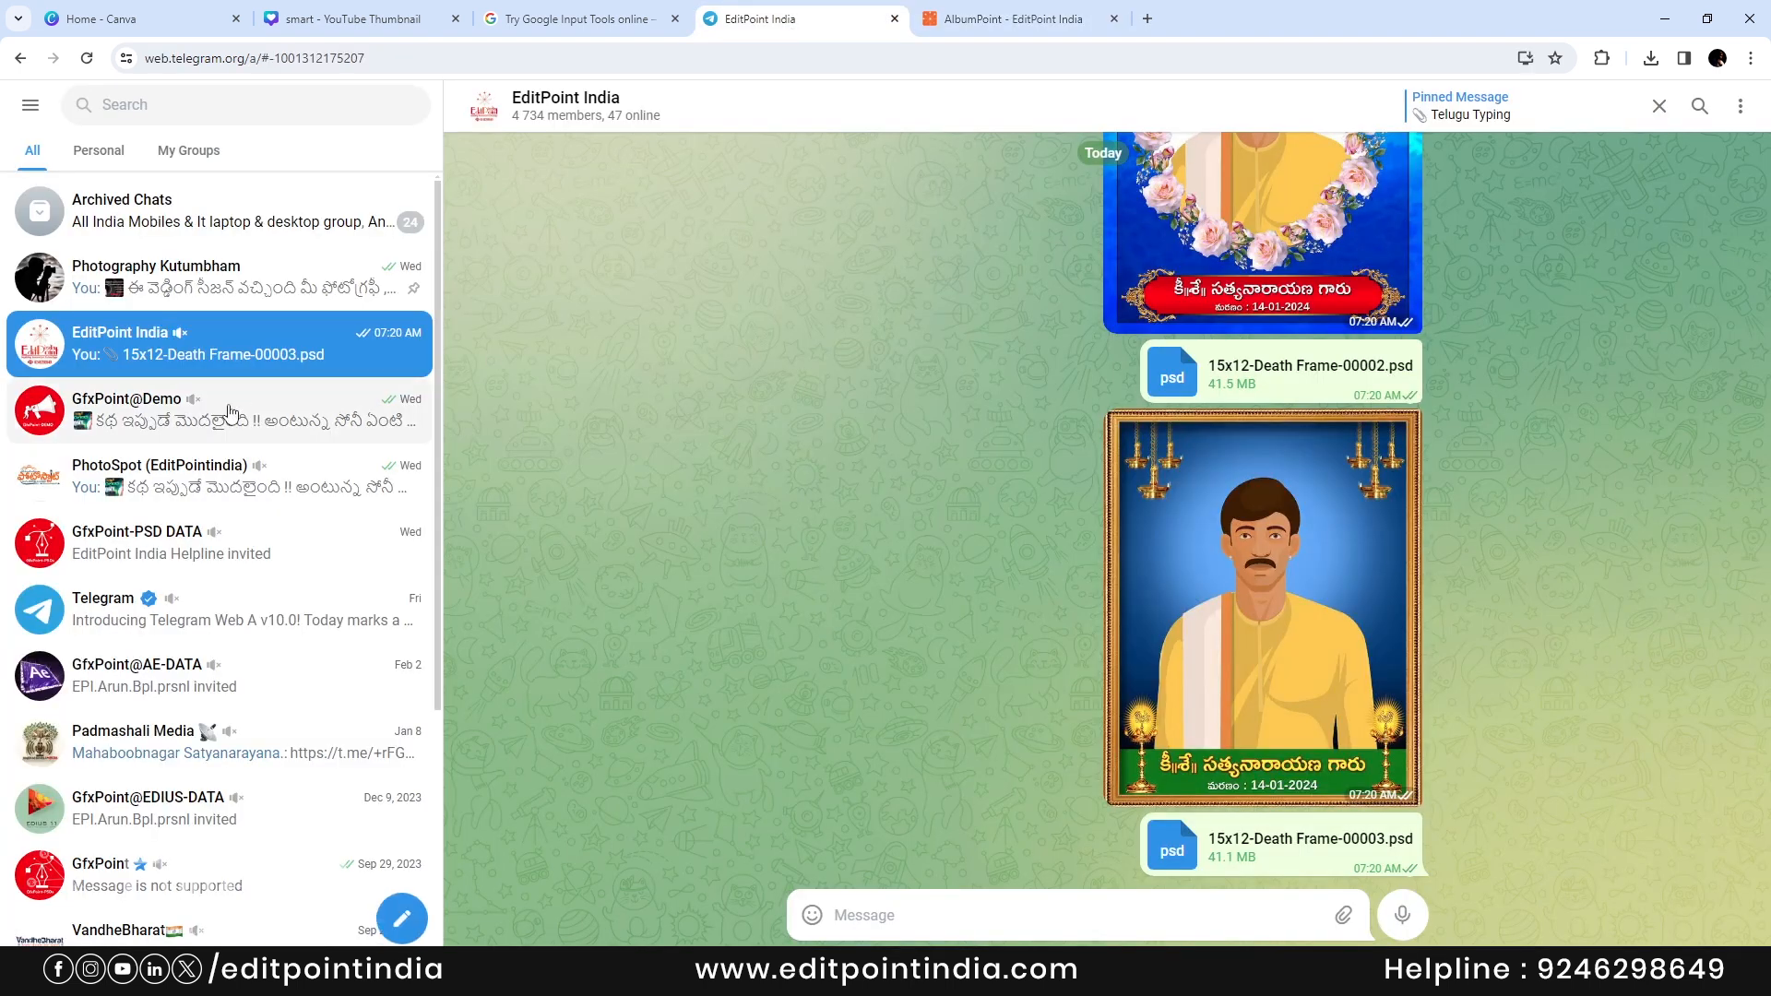
pyautogui.click(233, 557)
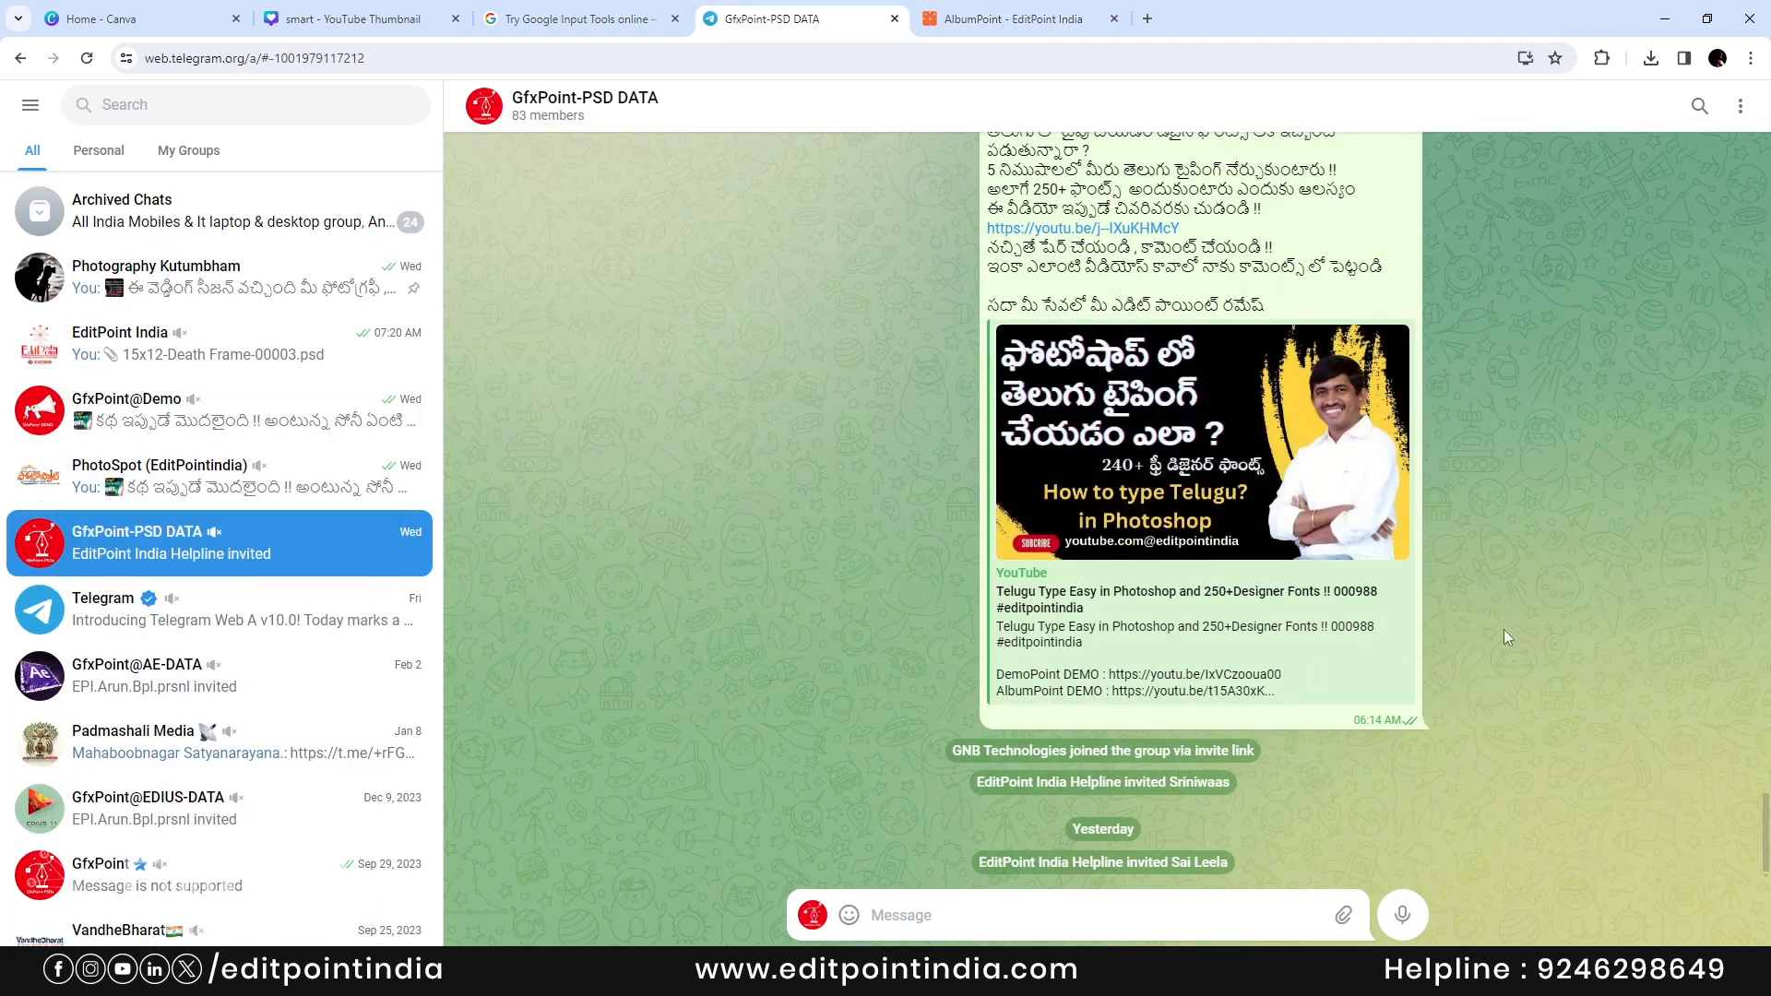
pyautogui.moveTo(1763, 833); pyautogui.dragTo(1752, 480)
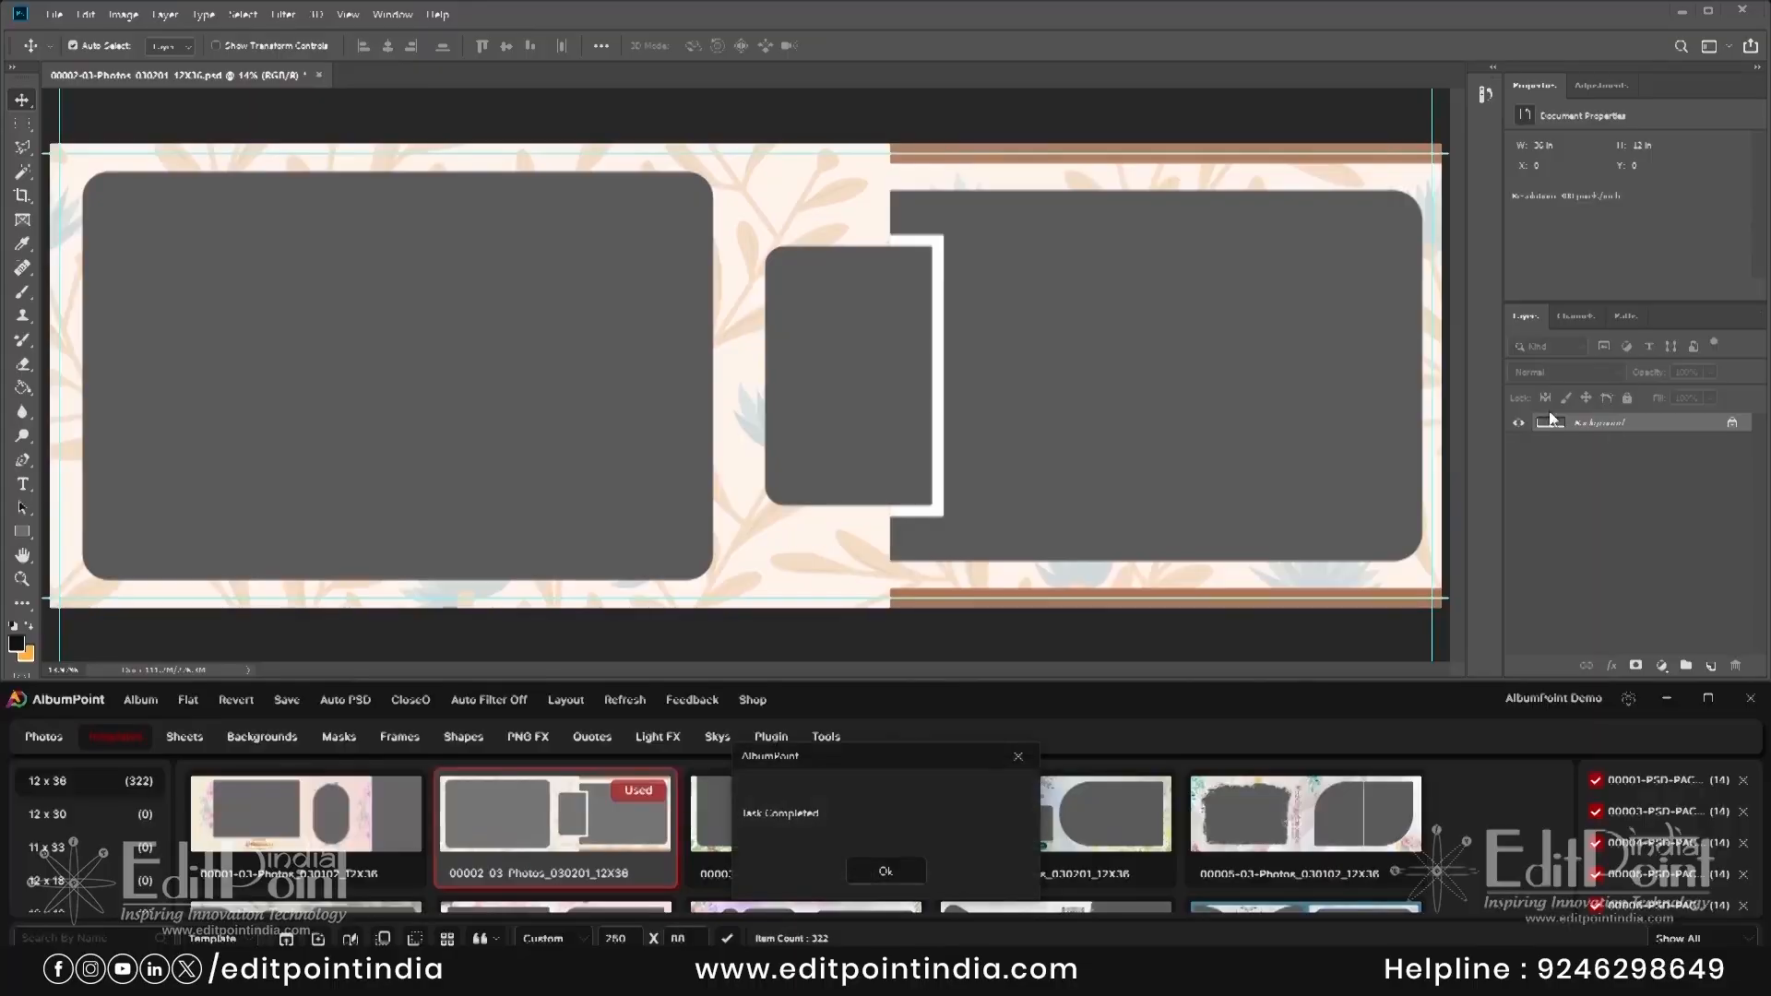
# - Dismiss AlbumPoint's task completion message and look over the application settings before closing them
pyautogui.moveTo(838, 749); pyautogui.dragTo(715, 458)
pyautogui.click(747, 581)
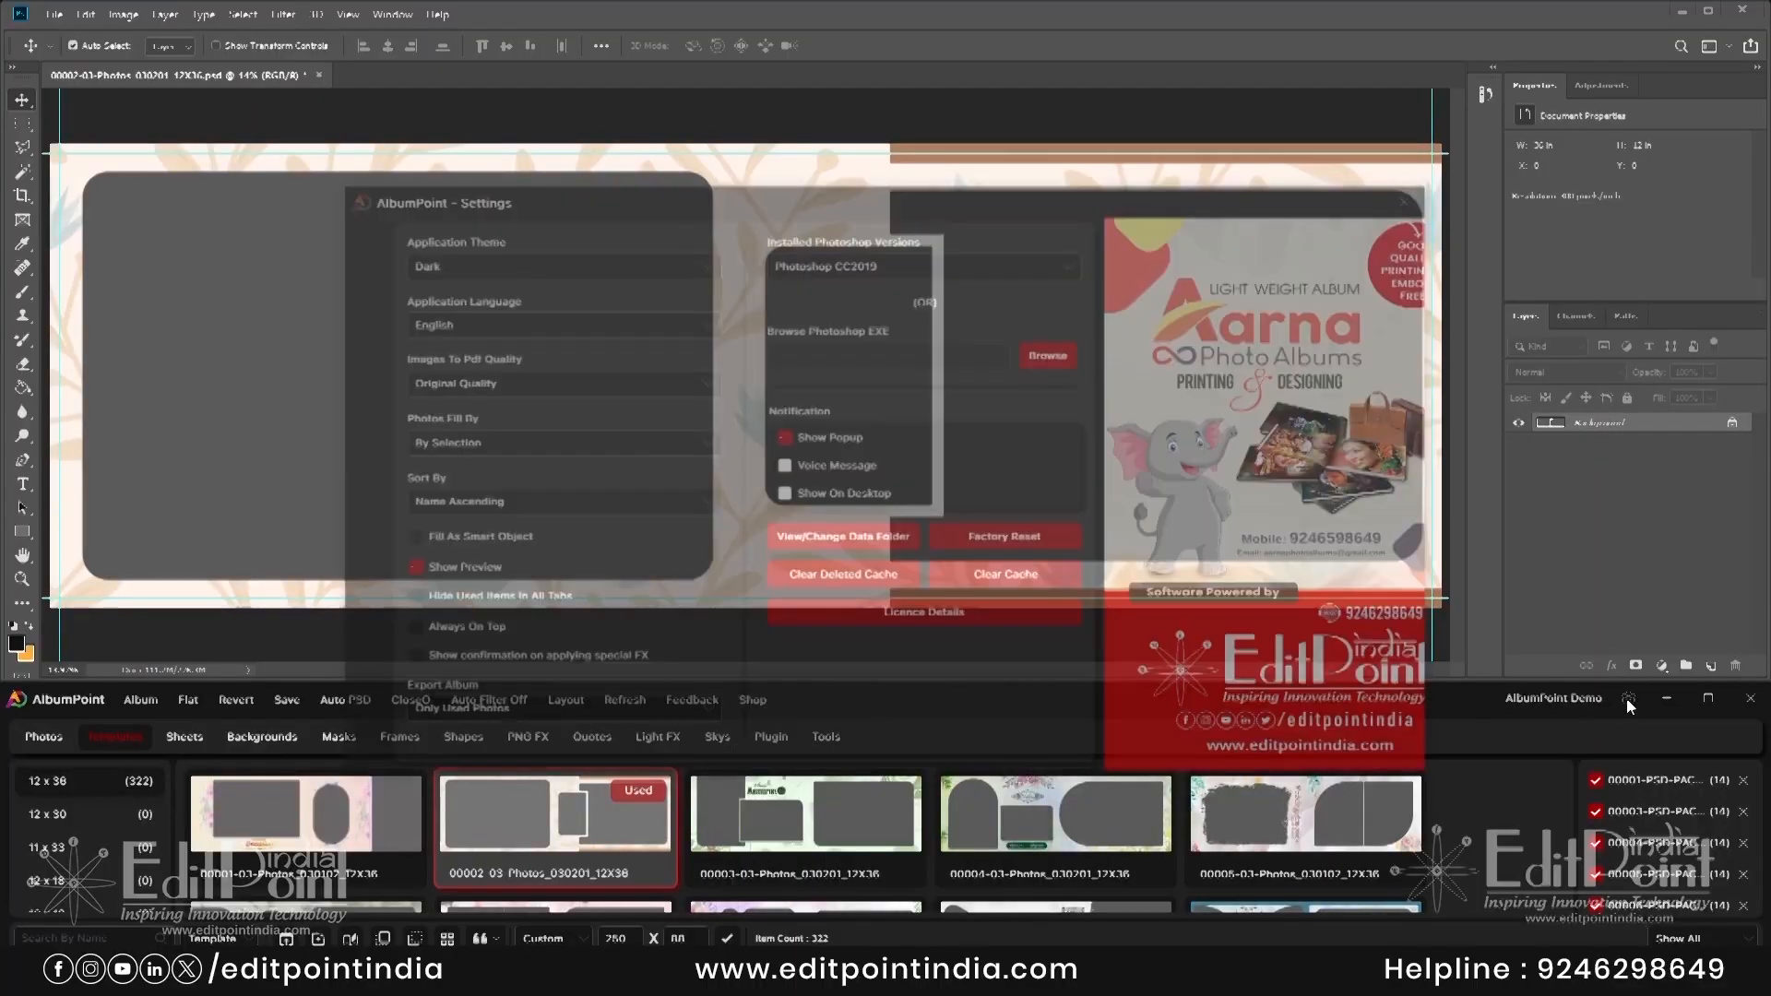
pyautogui.click(1418, 195)
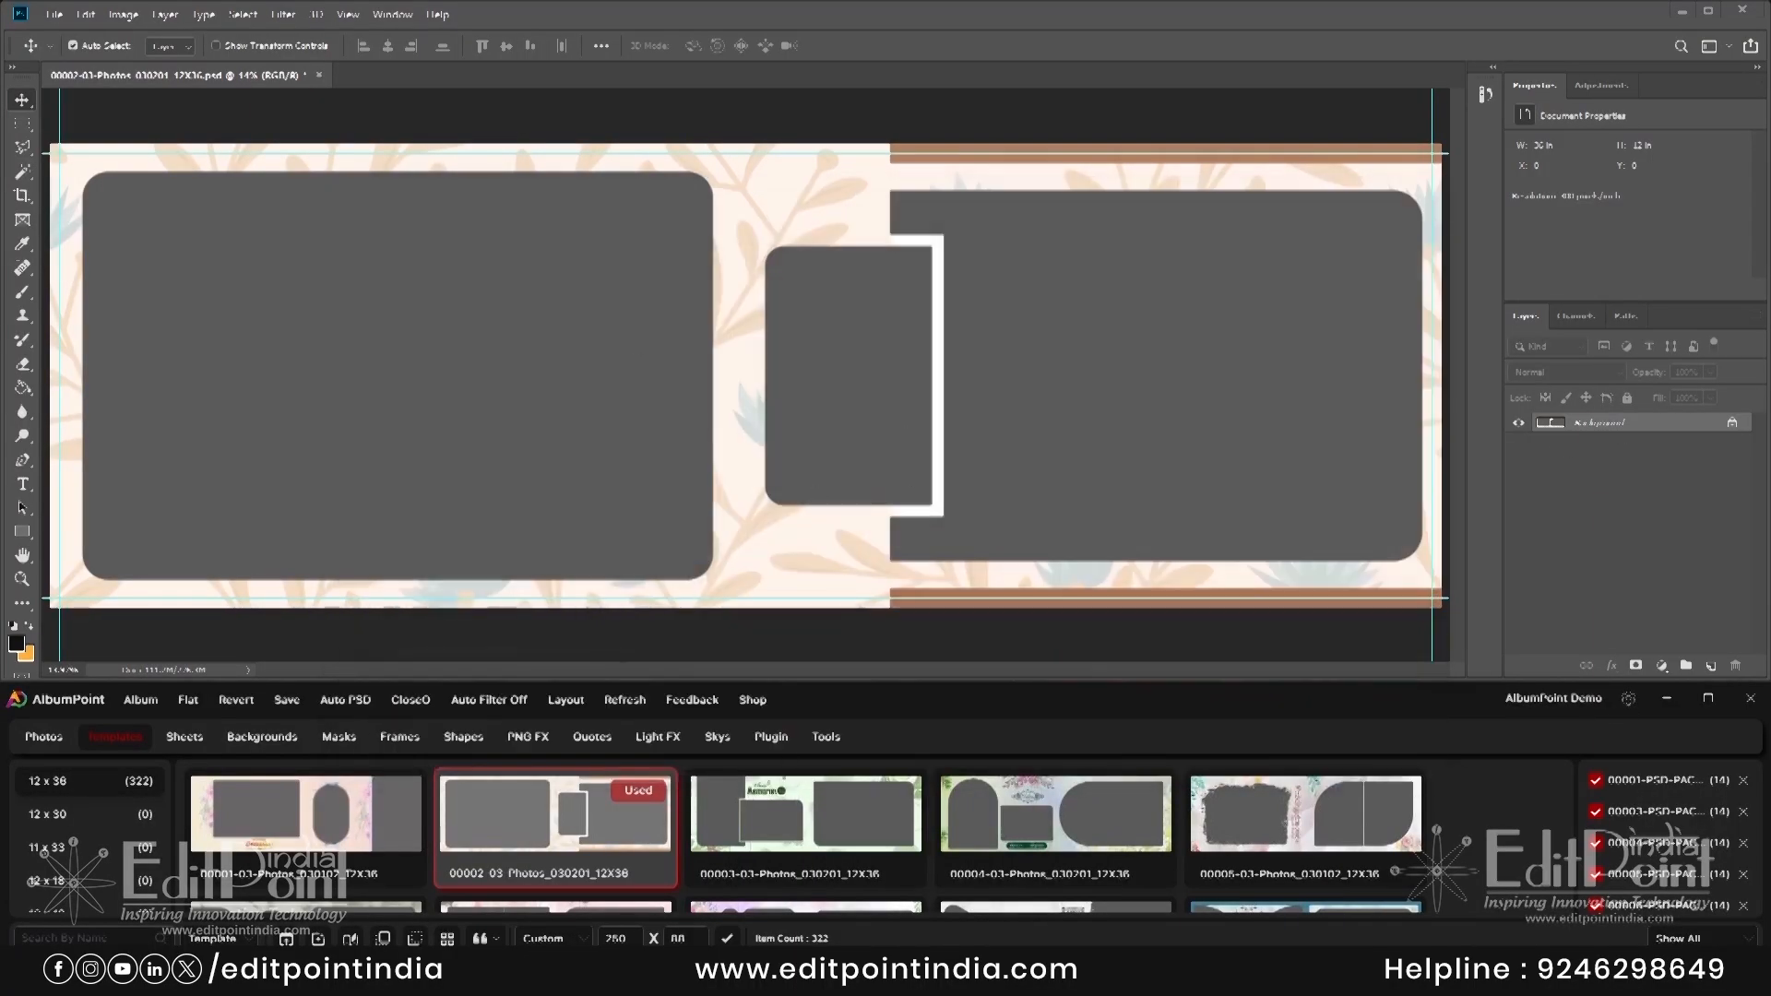
# - Try moving the rounded photo frames across the 00002-03-Photos_030201_12X36 album template
pyautogui.moveTo(804, 451); pyautogui.dragTo(791, 408)
pyautogui.moveTo(1139, 397); pyautogui.dragTo(901, 415)
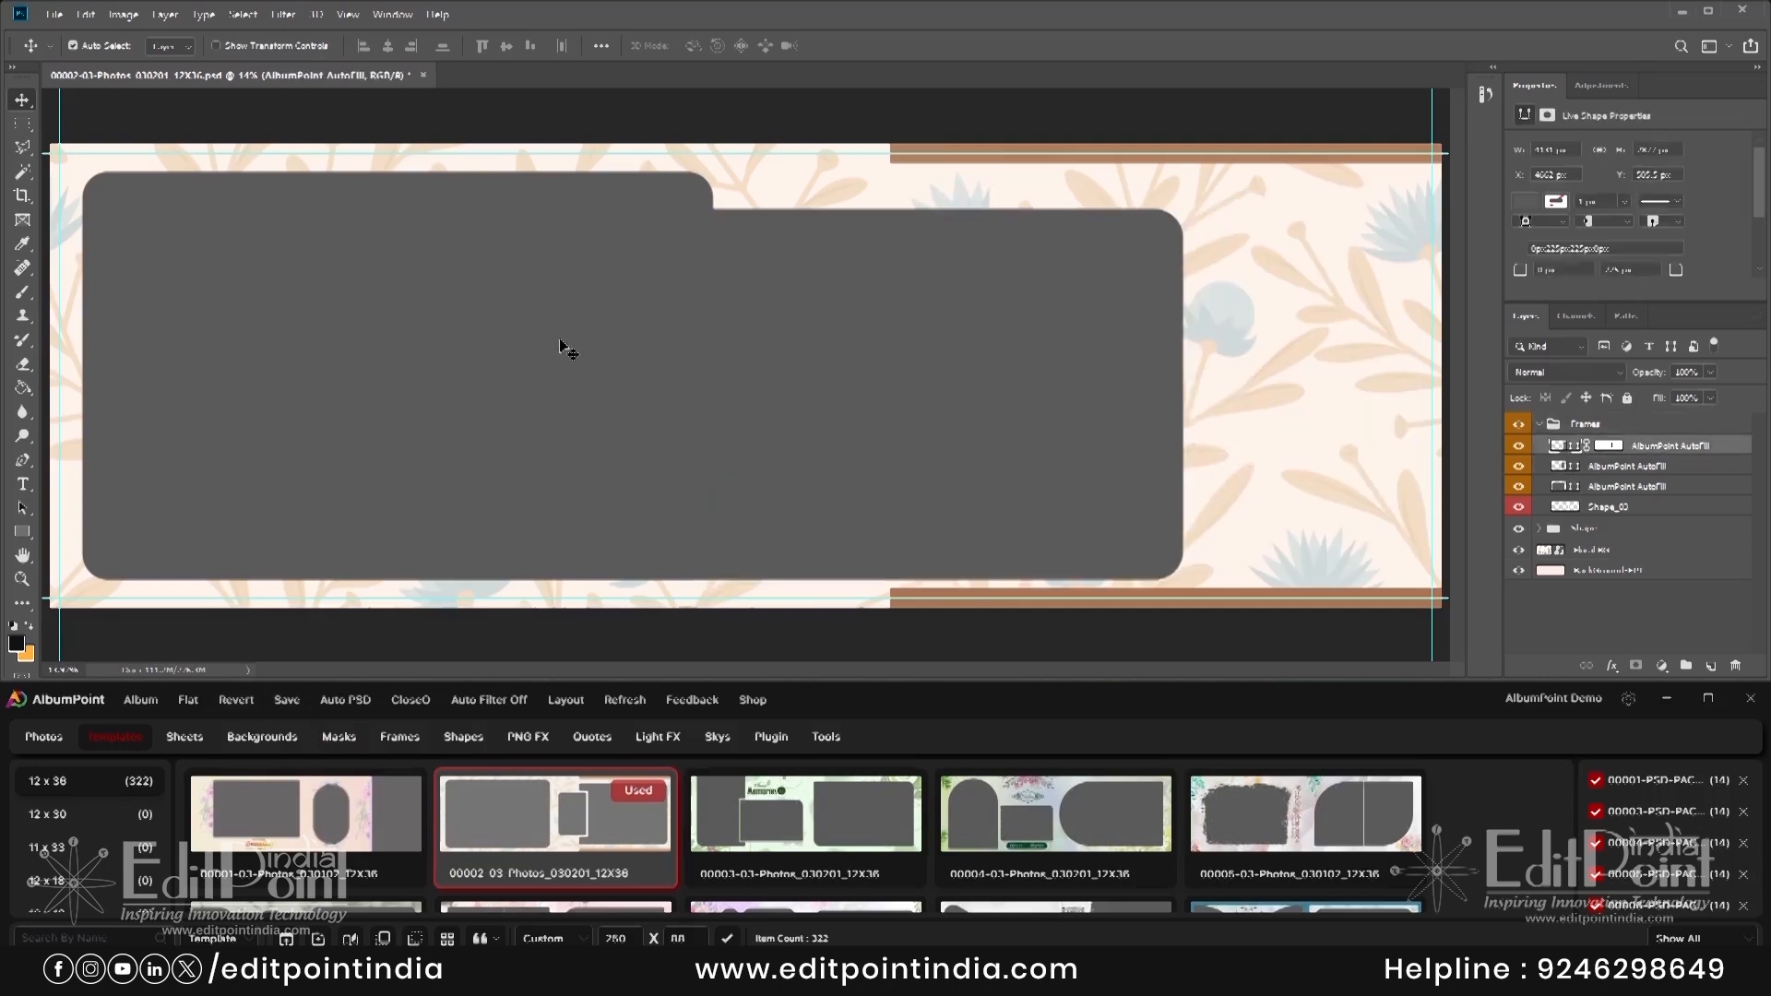
pyautogui.moveTo(564, 344); pyautogui.dragTo(886, 307)
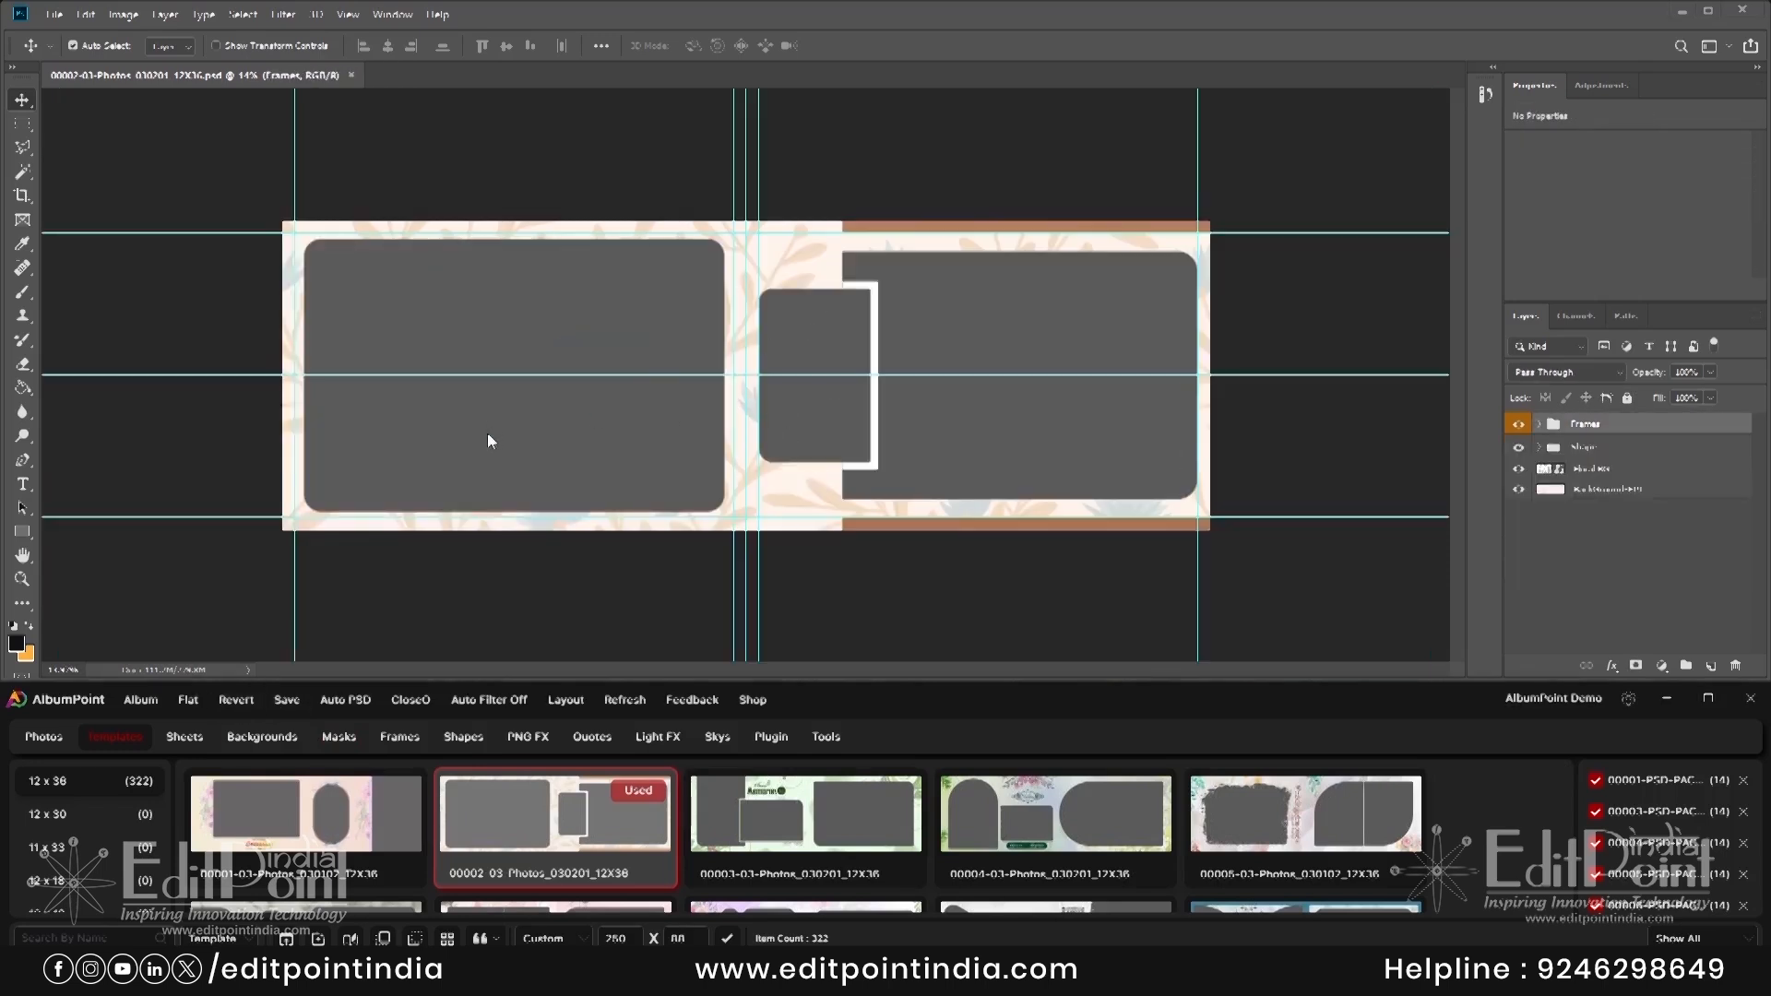